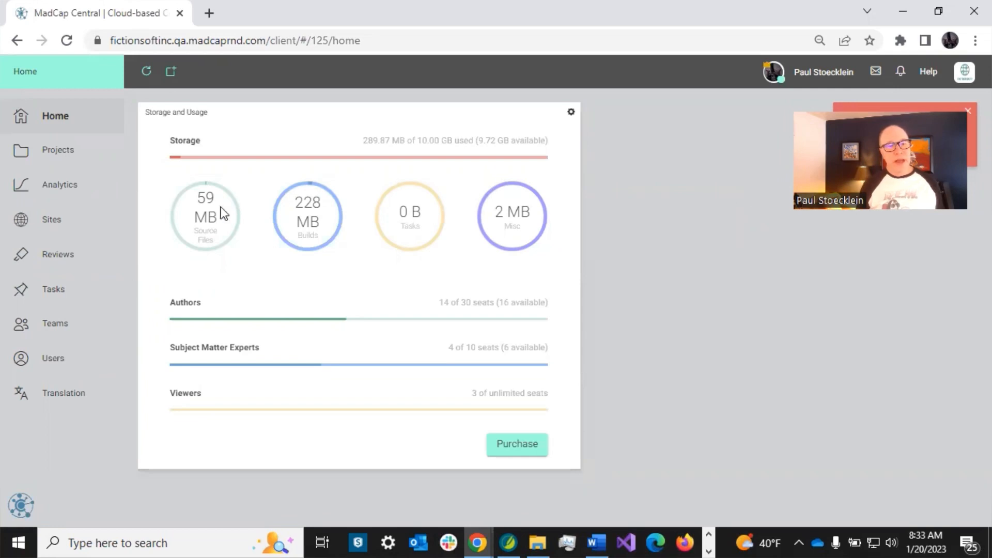
Open the list of users and review the seat types assigned to them
{"action": "left_click", "coordinate": [54, 359]}
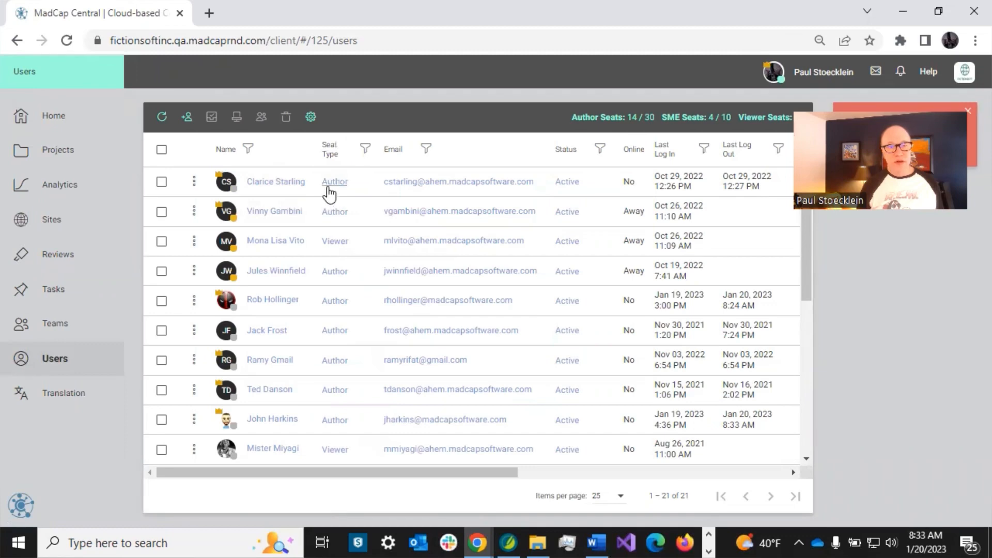
{"action": "scroll", "coordinate": [352, 284], "scroll_direction": "down", "scroll_amount": 4}
{"action": "scroll", "coordinate": [353, 295], "scroll_direction": "down", "scroll_amount": 2}
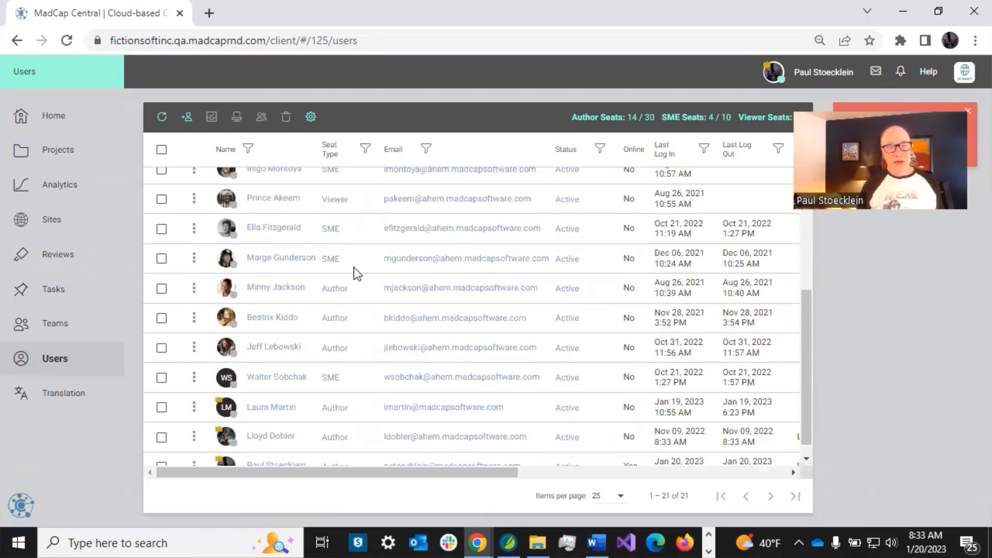
{"action": "scroll", "coordinate": [355, 268], "scroll_direction": "up", "scroll_amount": 6}
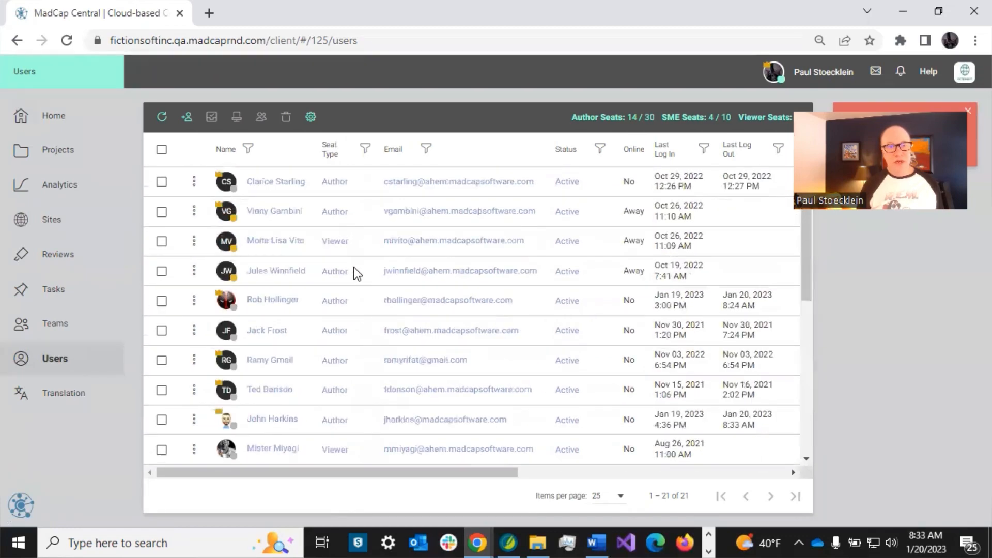
Open the profile of the first user in the list and examine the Administrative and Projects global permissions
{"action": "left_click", "coordinate": [277, 183]}
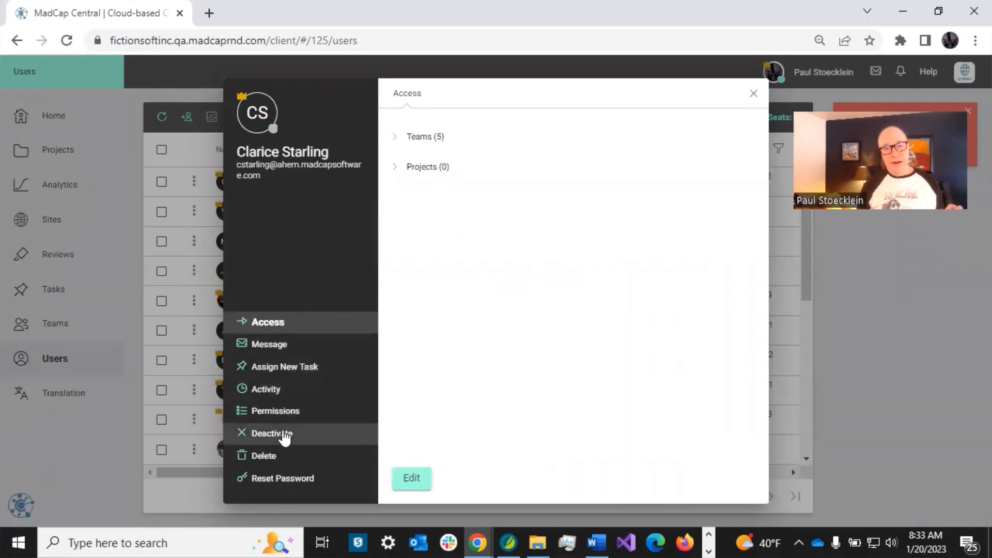
{"action": "left_click", "coordinate": [276, 413]}
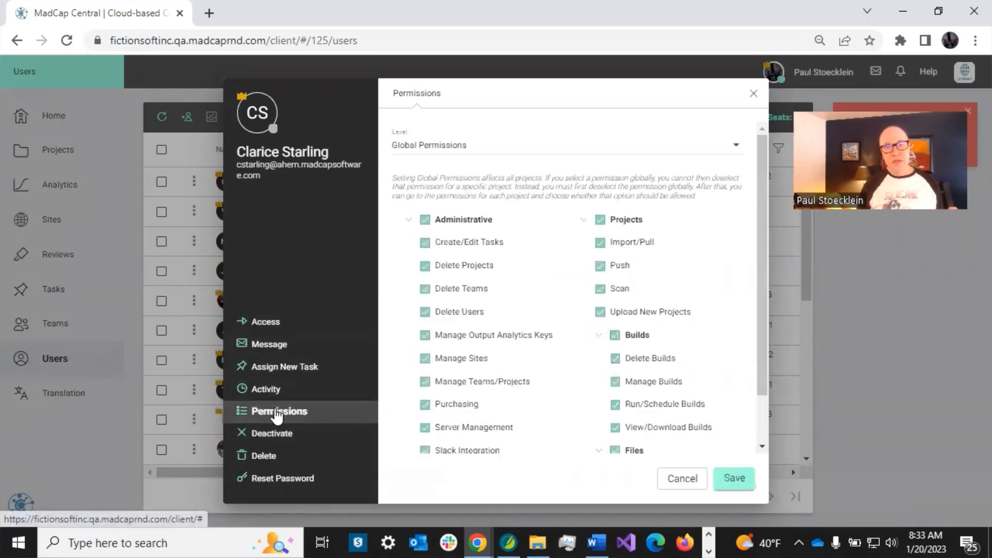
{"action": "scroll", "coordinate": [761, 225], "scroll_direction": "down", "scroll_amount": 3}
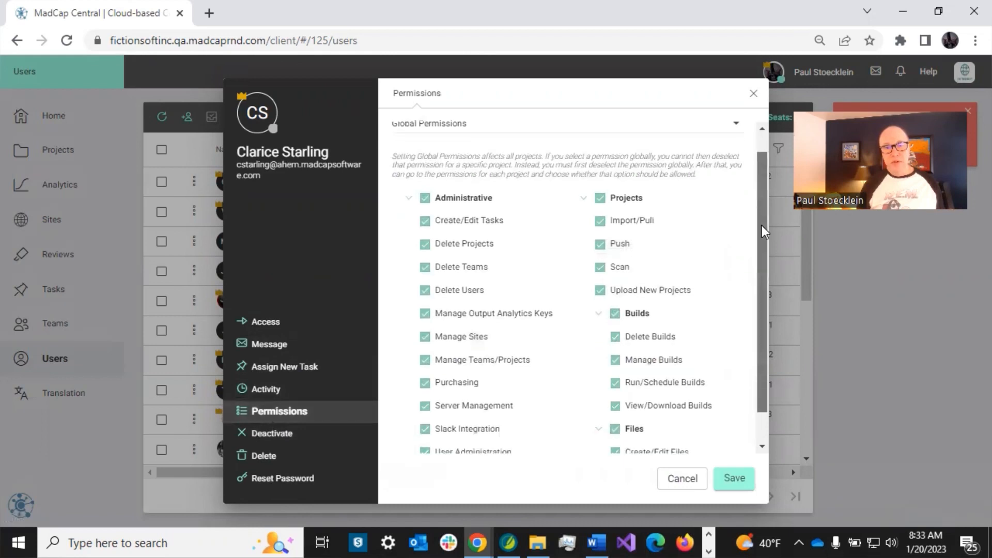
{"action": "scroll", "coordinate": [767, 206], "scroll_direction": "up", "scroll_amount": 3}
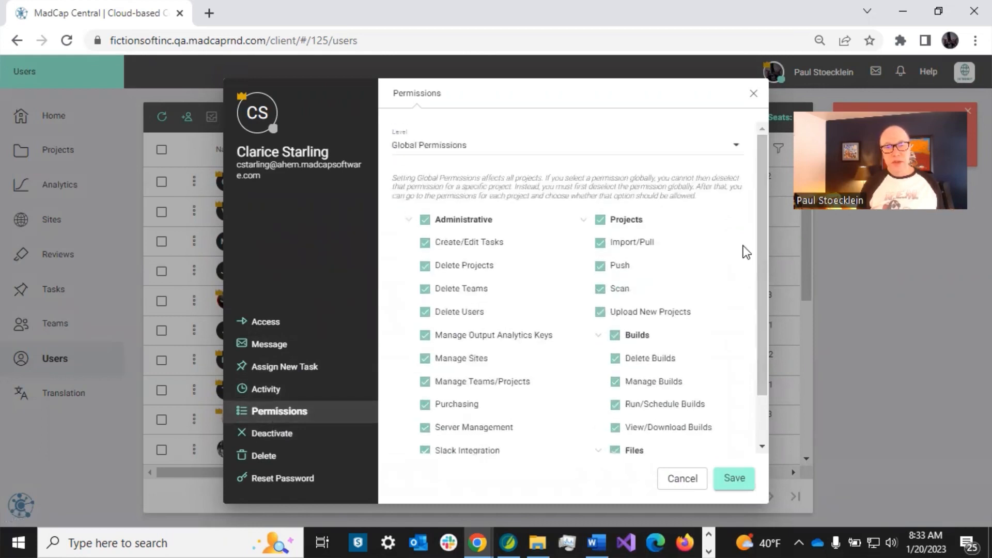
{"action": "left_click_drag", "start_coordinate": [761, 238], "coordinate": [767, 295]}
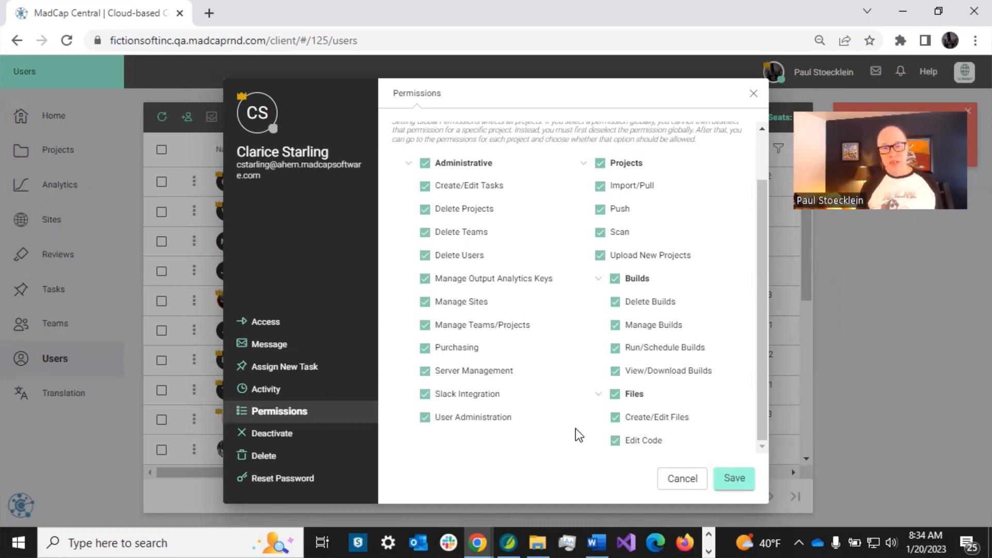
Give the first listed user access to the Module1 project, save the access change and close the profile
{"action": "left_click", "coordinate": [280, 327]}
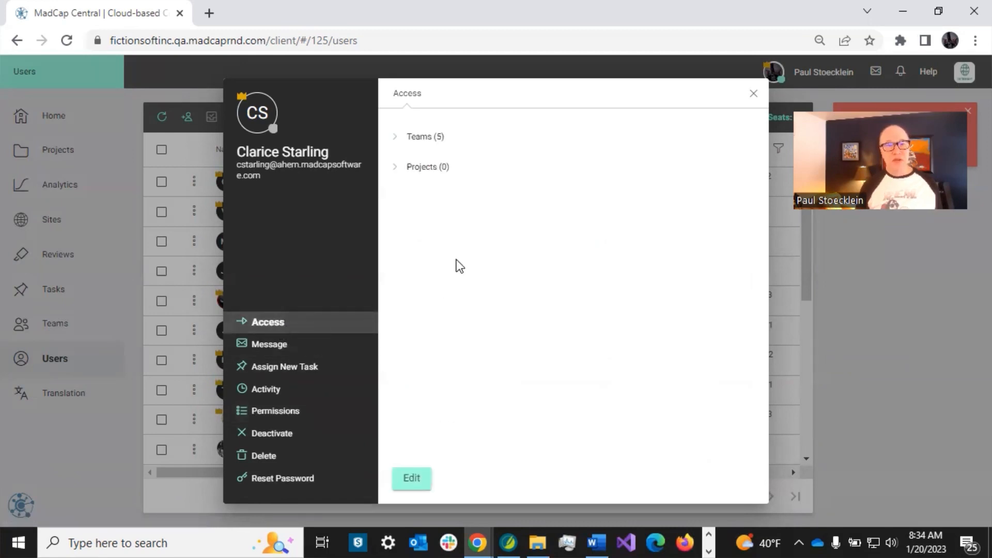
{"action": "left_click", "coordinate": [395, 168]}
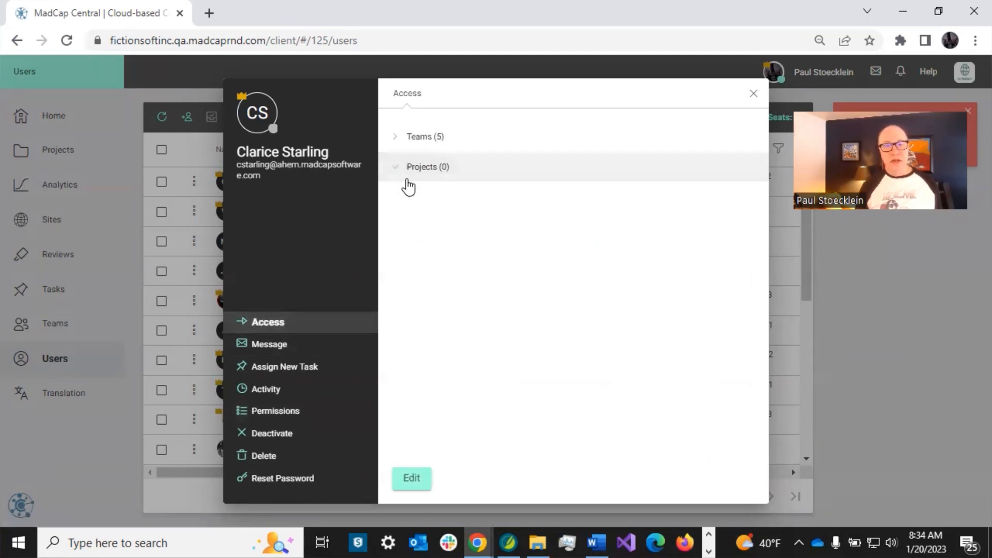
{"action": "left_click", "coordinate": [418, 479]}
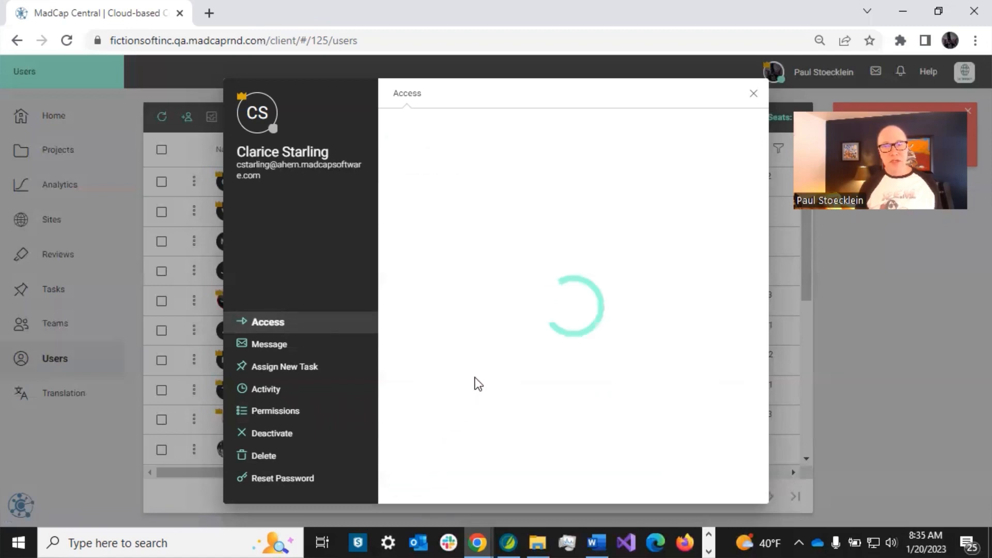
{"action": "scroll", "coordinate": [583, 340], "scroll_direction": "down", "scroll_amount": 8}
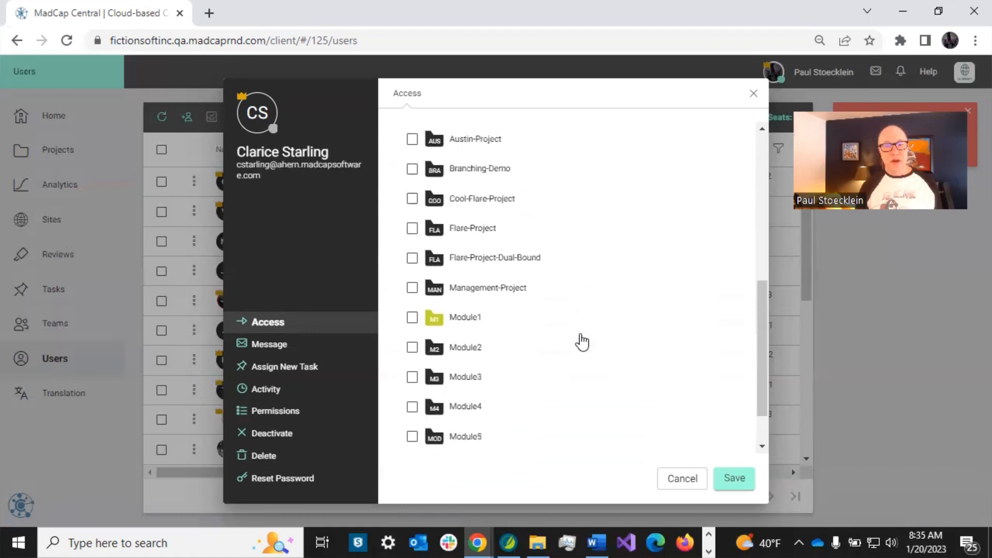
{"action": "left_click", "coordinate": [412, 284]}
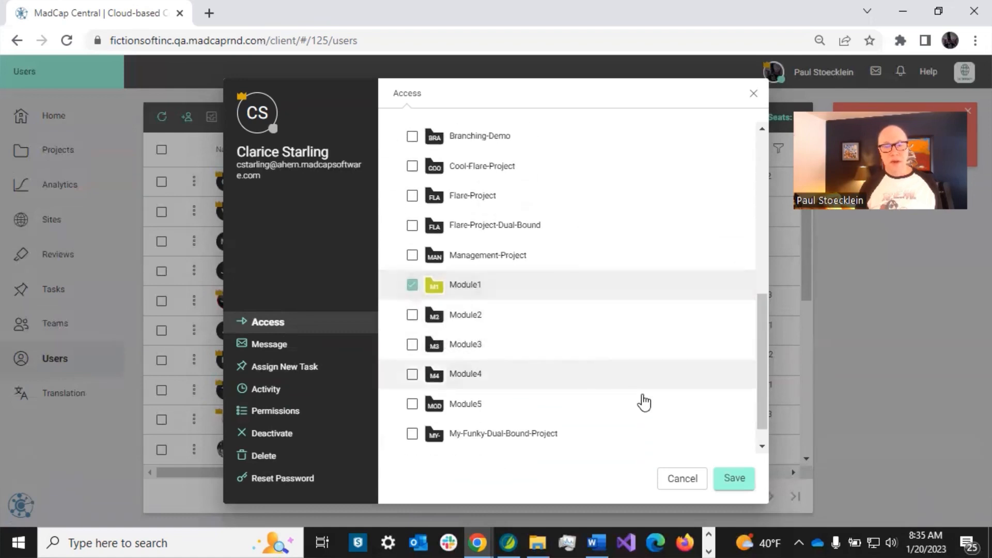
{"action": "left_click", "coordinate": [727, 473]}
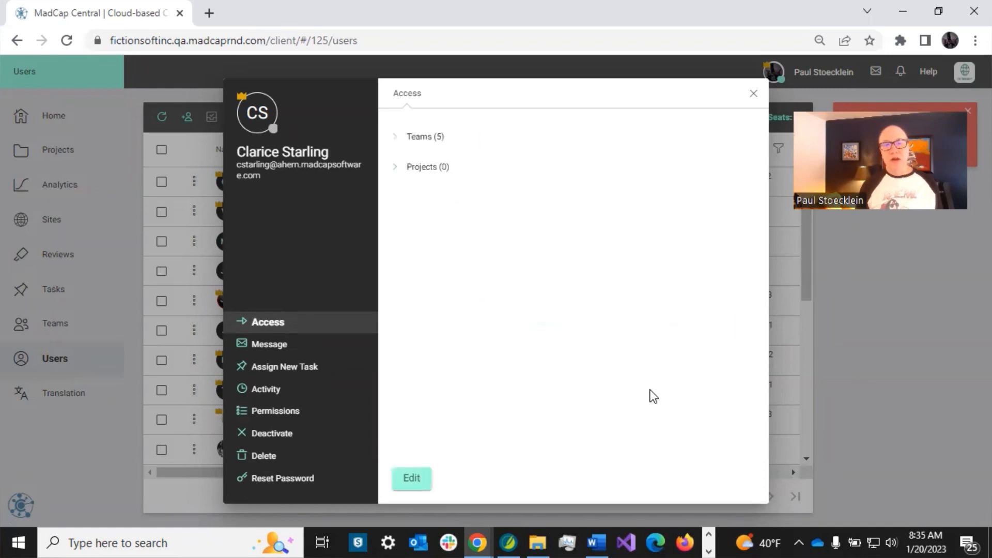
{"action": "left_click", "coordinate": [754, 93]}
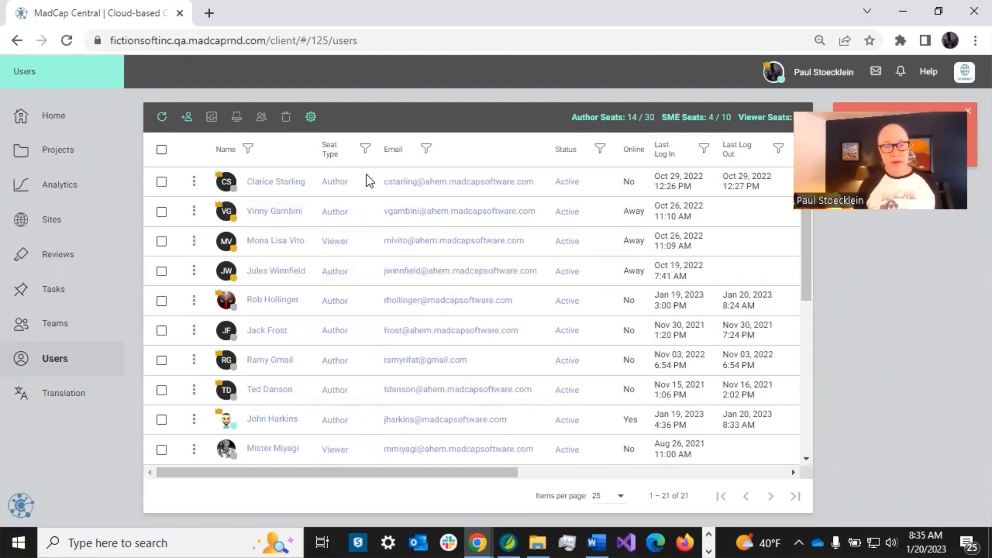
Change the seat type of the first SME in the user list to Author and save it
{"action": "scroll", "coordinate": [367, 176], "scroll_direction": "down", "scroll_amount": 6}
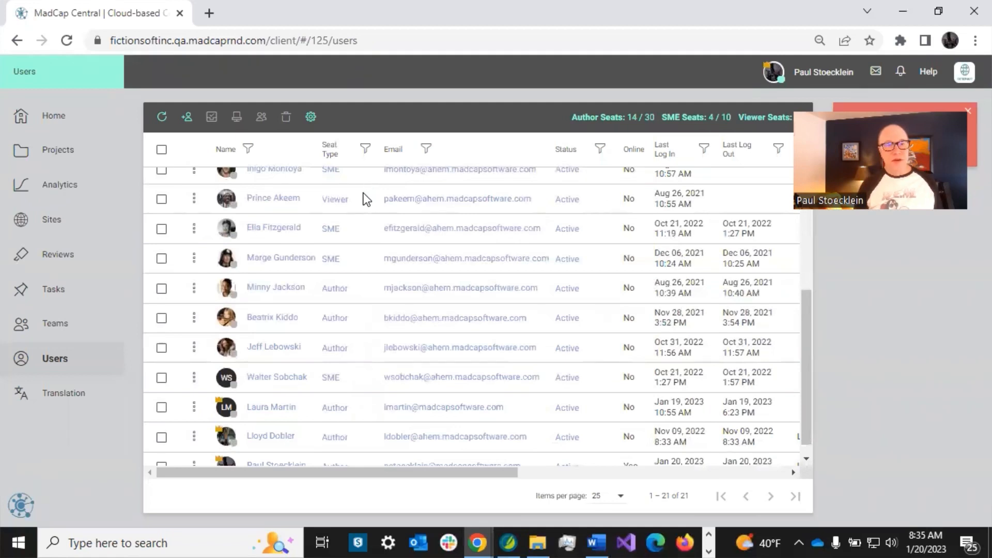
{"action": "scroll", "coordinate": [361, 200], "scroll_direction": "up", "scroll_amount": 2}
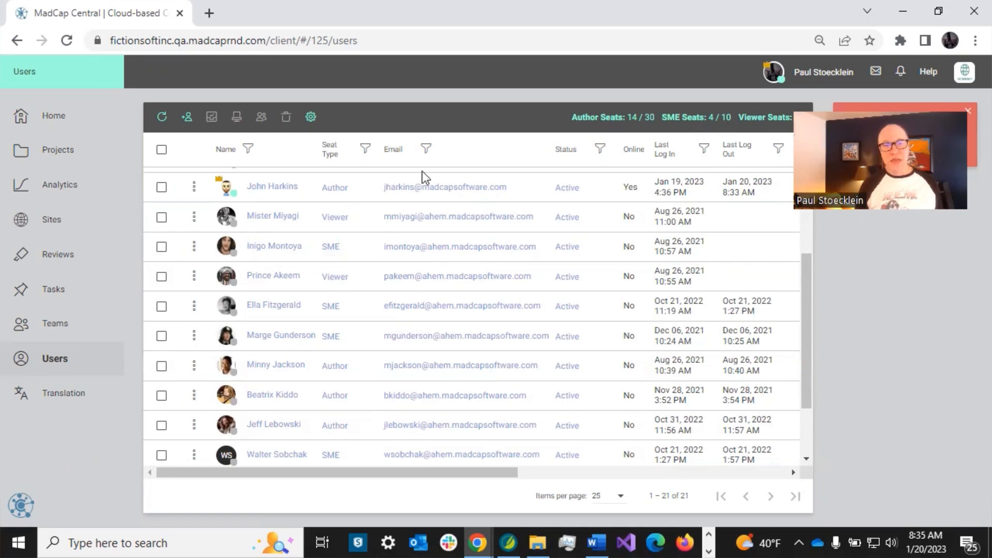
{"action": "left_click", "coordinate": [331, 247]}
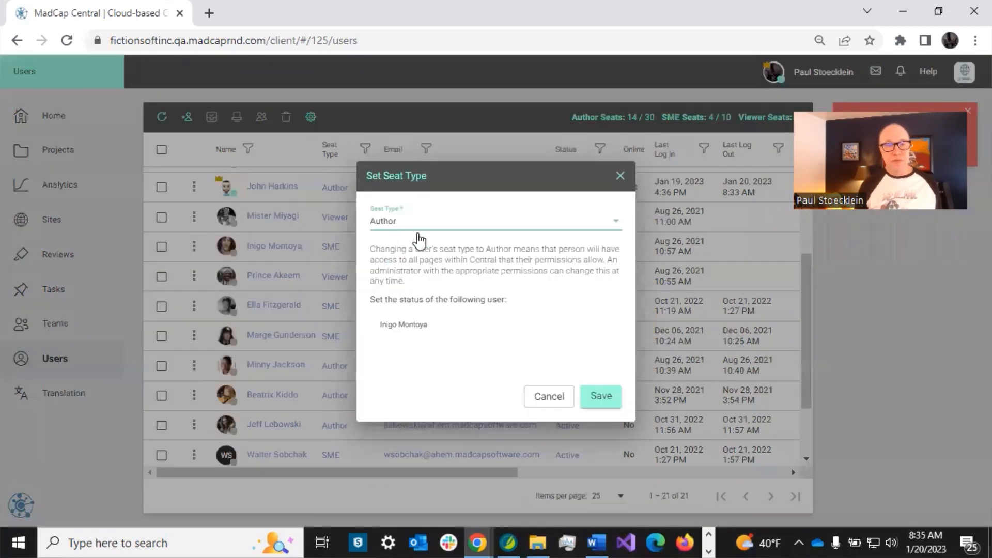
{"action": "left_click", "coordinate": [597, 397]}
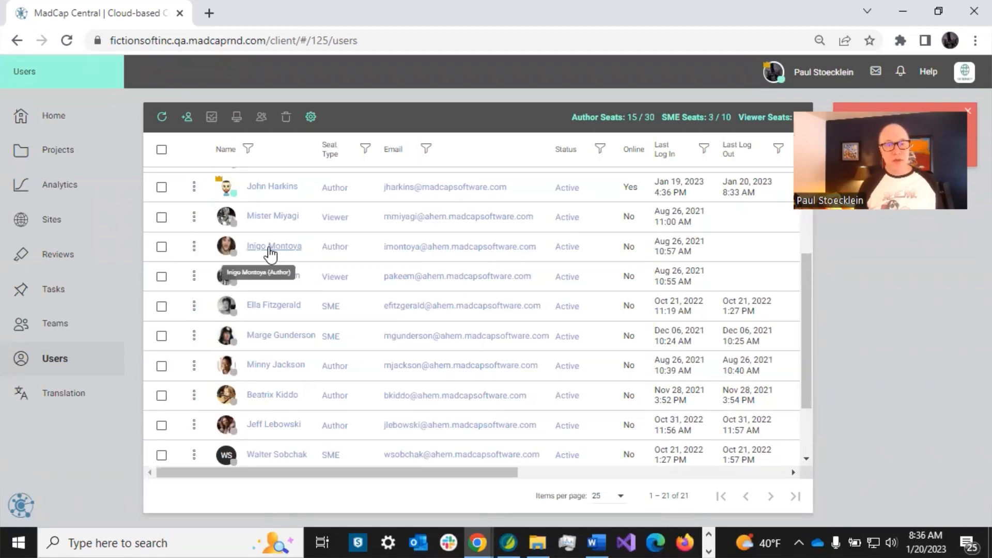
Give the user just changed to Author access to the Module1 project and save the access change
{"action": "left_click", "coordinate": [271, 252]}
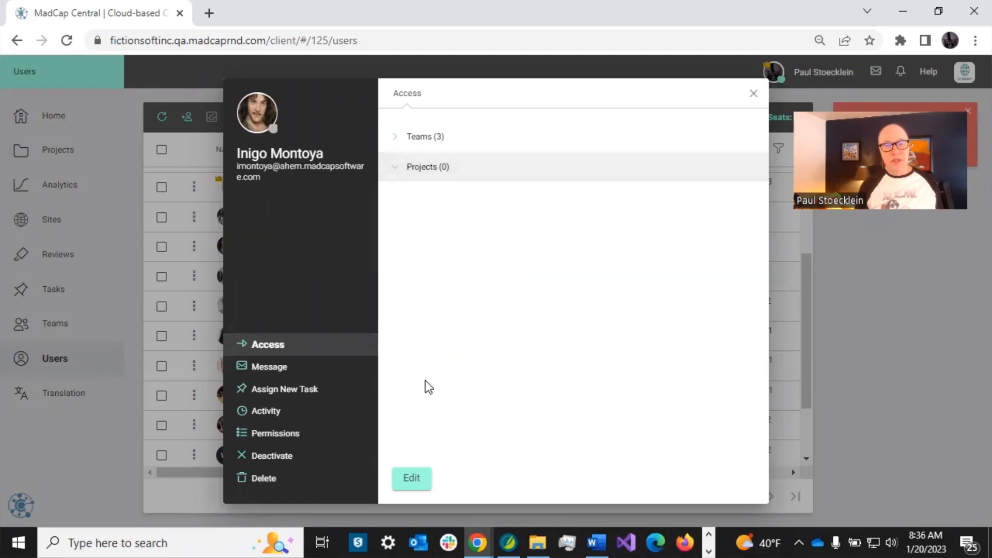
{"action": "left_click", "coordinate": [409, 479]}
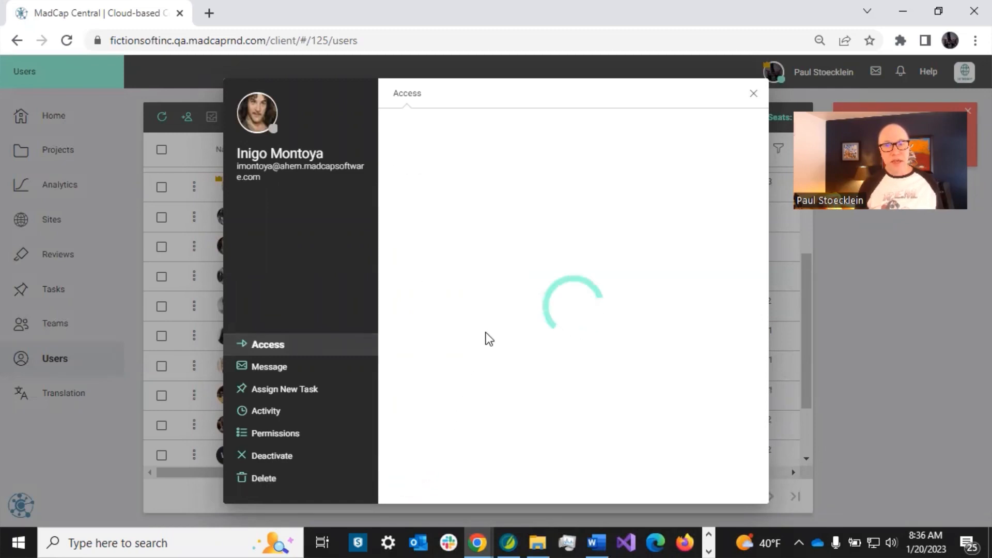
{"action": "scroll", "coordinate": [486, 338], "scroll_direction": "down", "scroll_amount": 5}
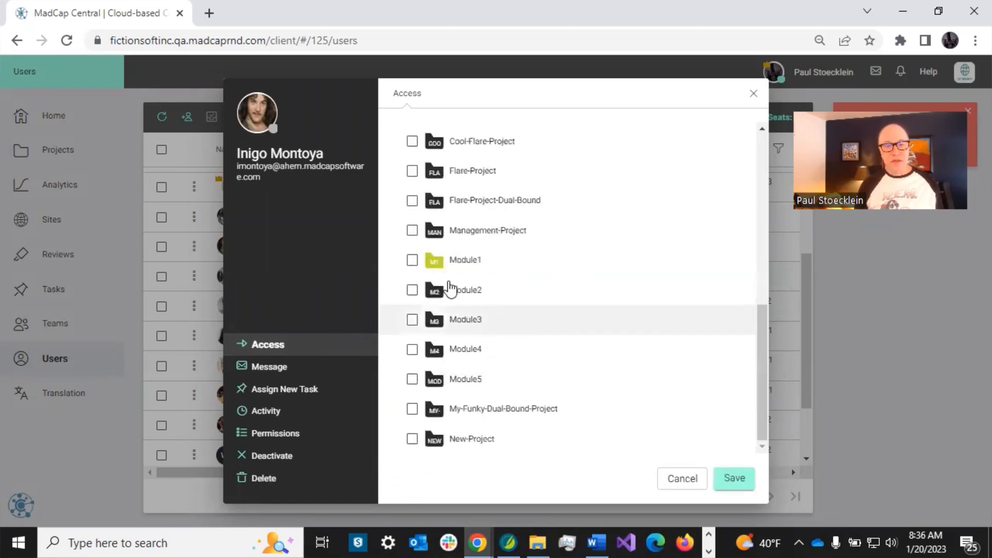
{"action": "left_click", "coordinate": [412, 260]}
{"action": "left_click", "coordinate": [735, 480]}
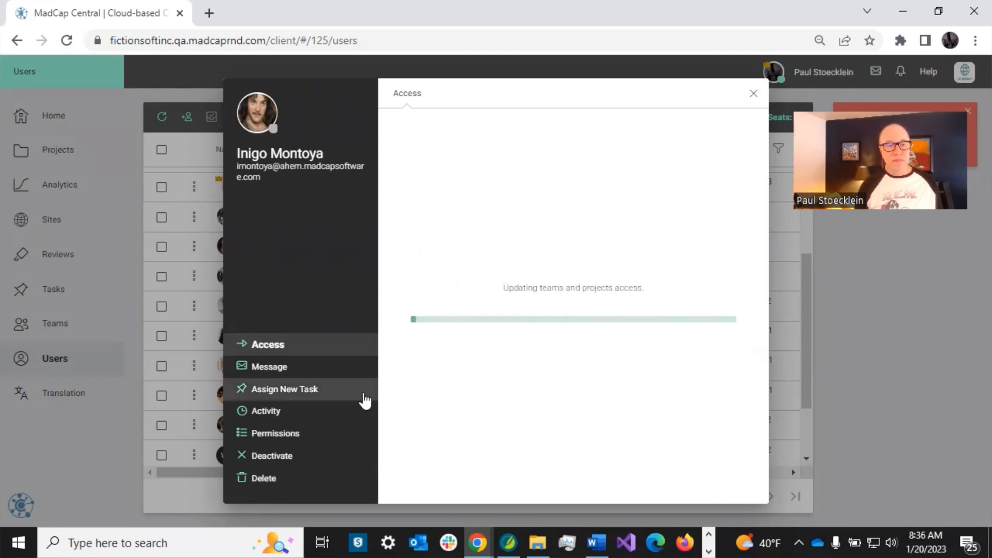
Grant this new author the global Create/Edit Files permission with Edit Code off, save the permissions and close the profile
{"action": "left_click", "coordinate": [283, 436]}
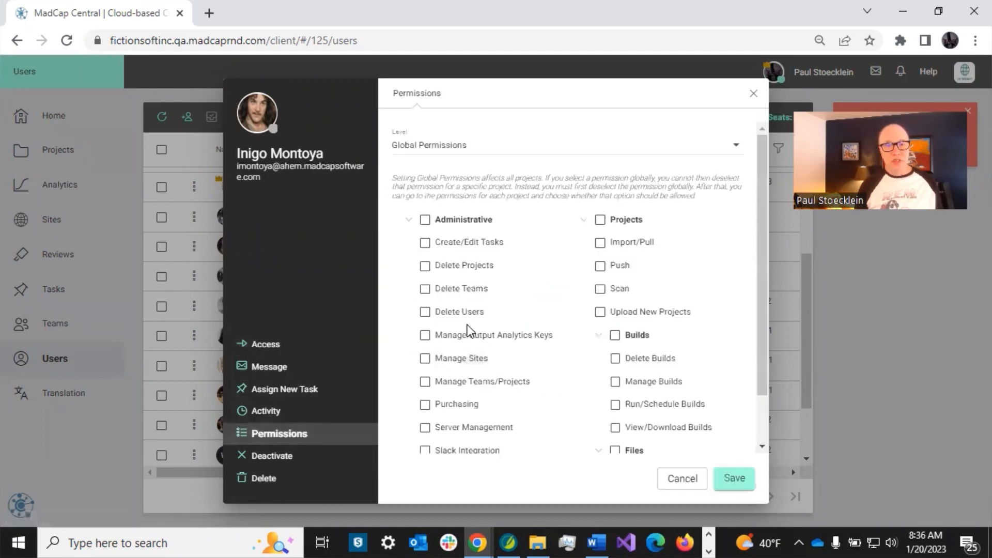
{"action": "scroll", "coordinate": [579, 271], "scroll_direction": "down", "scroll_amount": 1}
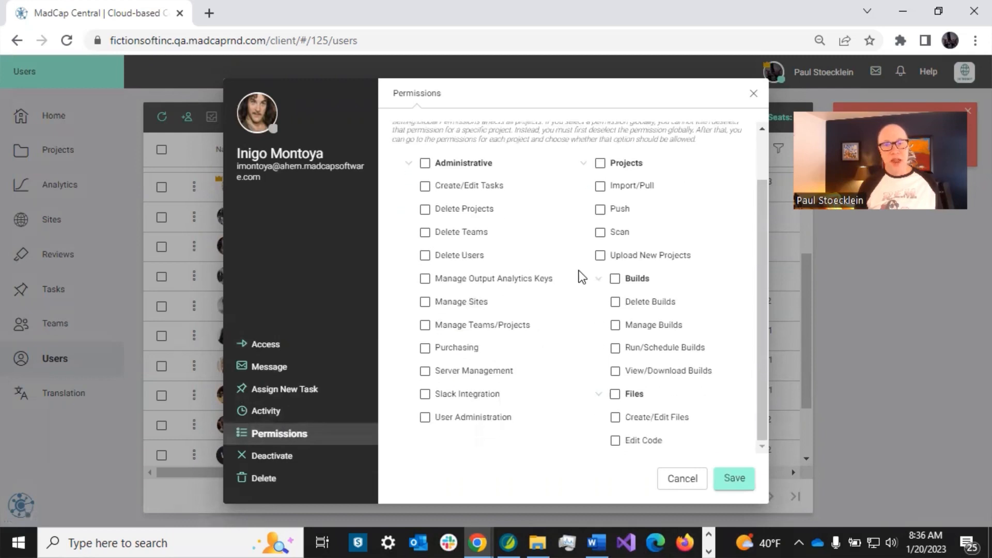
{"action": "scroll", "coordinate": [579, 271], "scroll_direction": "up", "scroll_amount": 1}
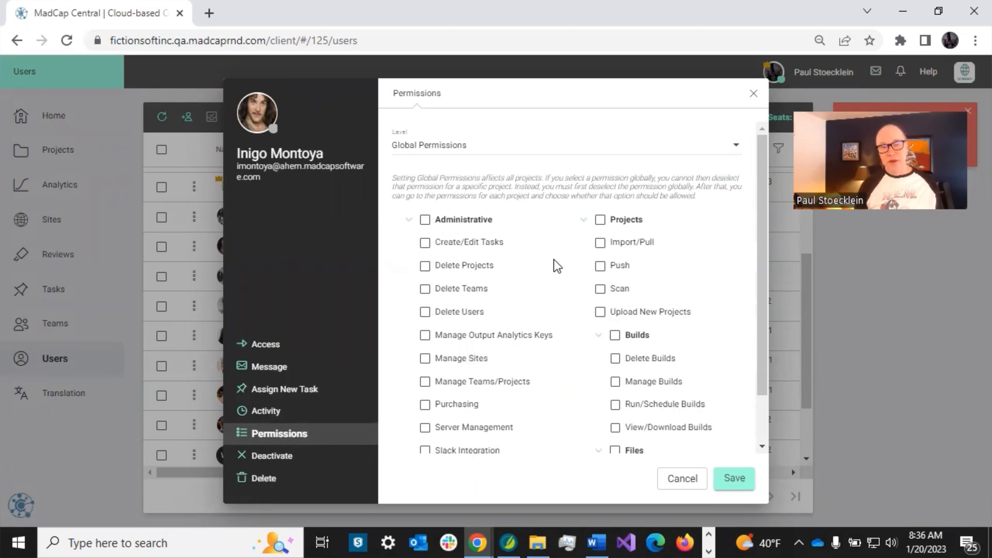
{"action": "scroll", "coordinate": [555, 260], "scroll_direction": "down", "scroll_amount": 1}
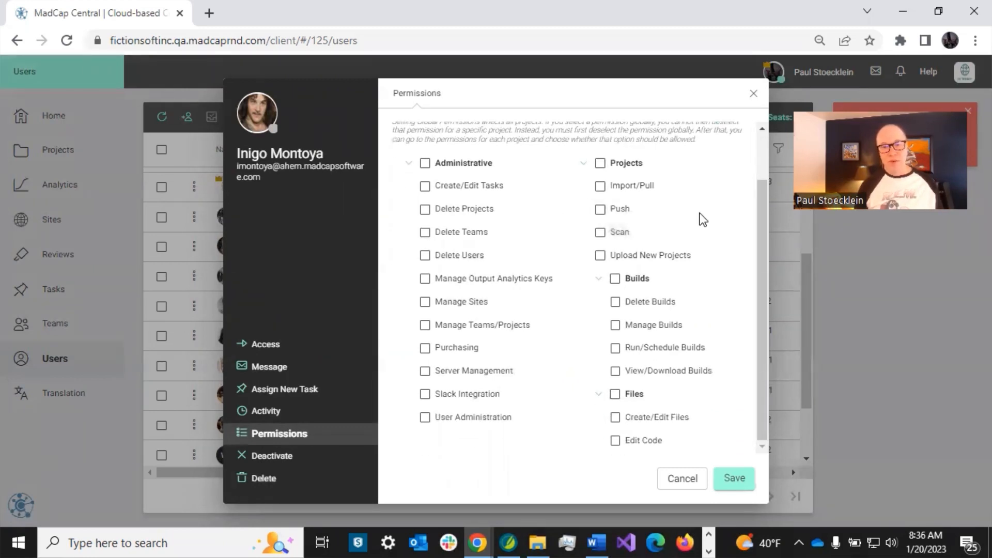
{"action": "left_click", "coordinate": [615, 395]}
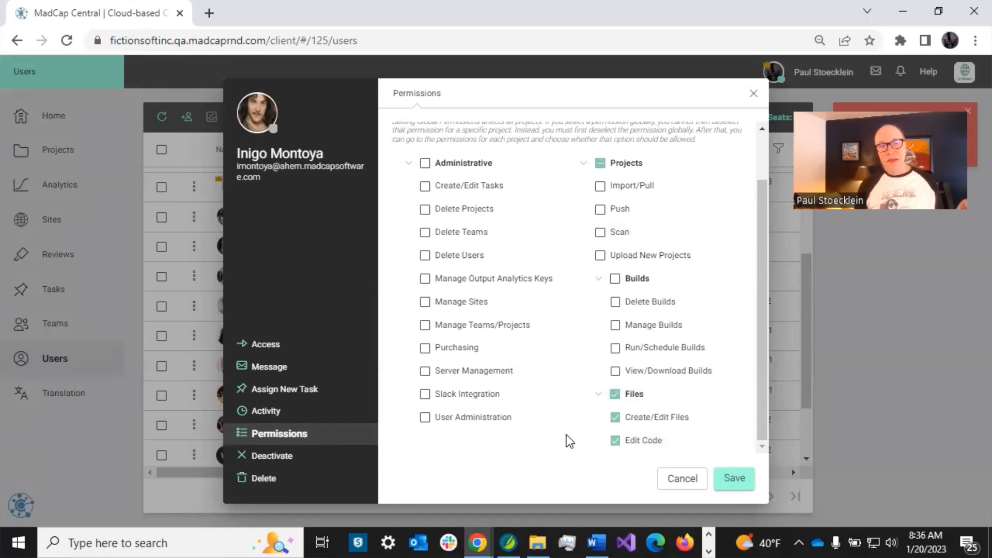
{"action": "mouse_move", "coordinate": [637, 452]}
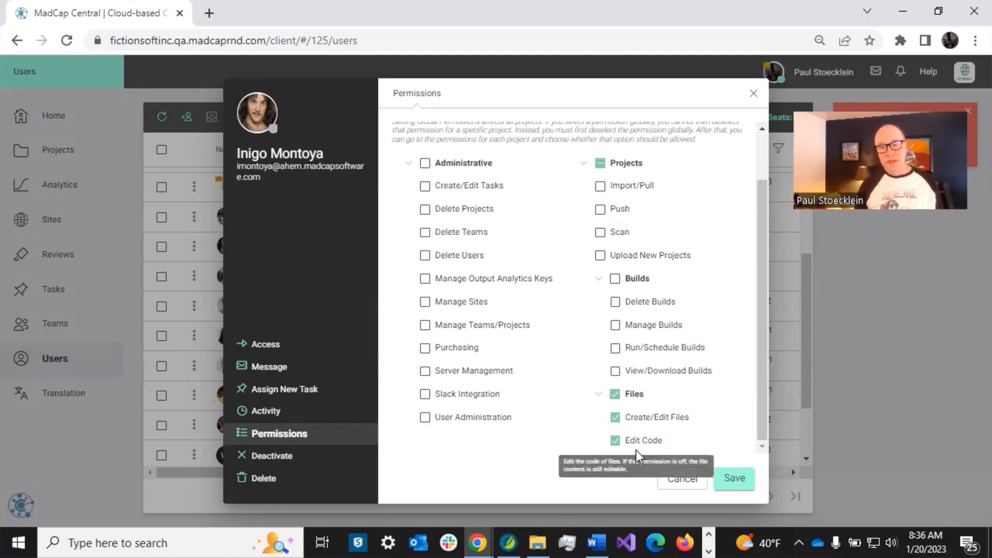
{"action": "left_click", "coordinate": [615, 440]}
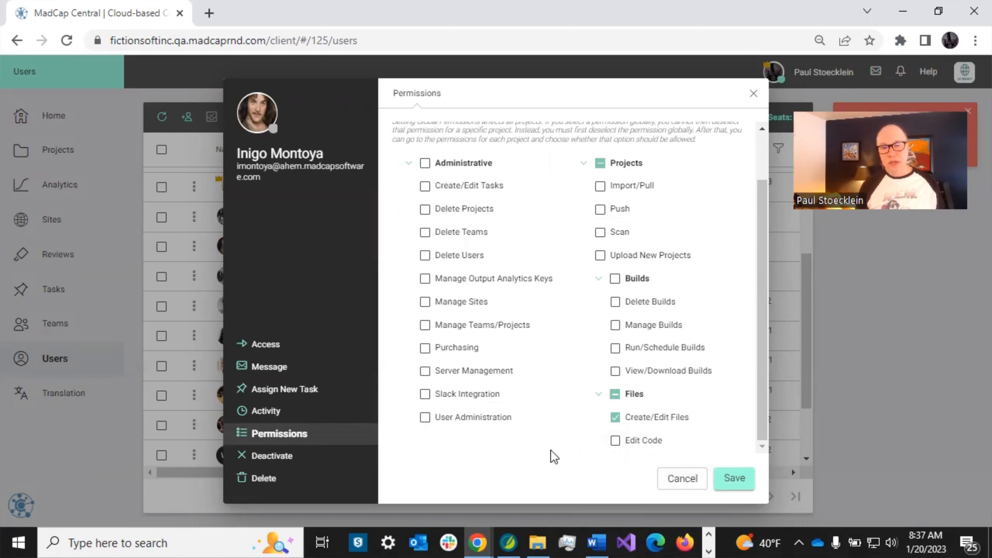
{"action": "left_click", "coordinate": [737, 479]}
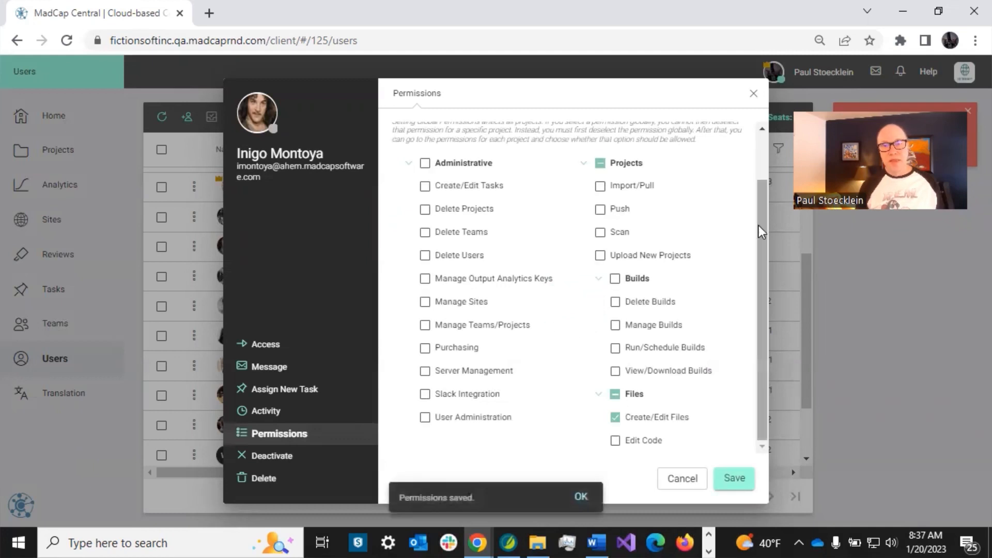
{"action": "left_click", "coordinate": [753, 95]}
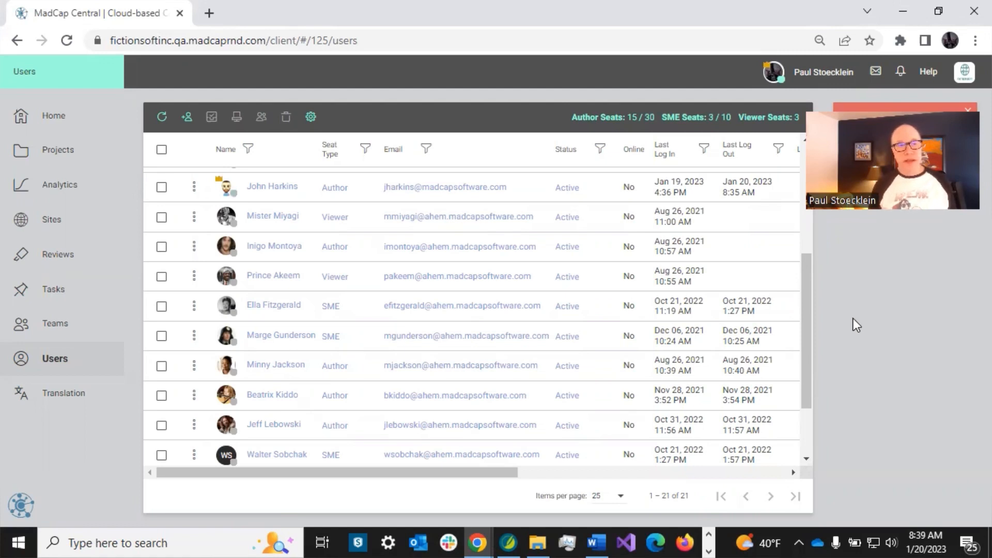
Open the Module1 project from the projects list and show its files
{"action": "left_click", "coordinate": [52, 153]}
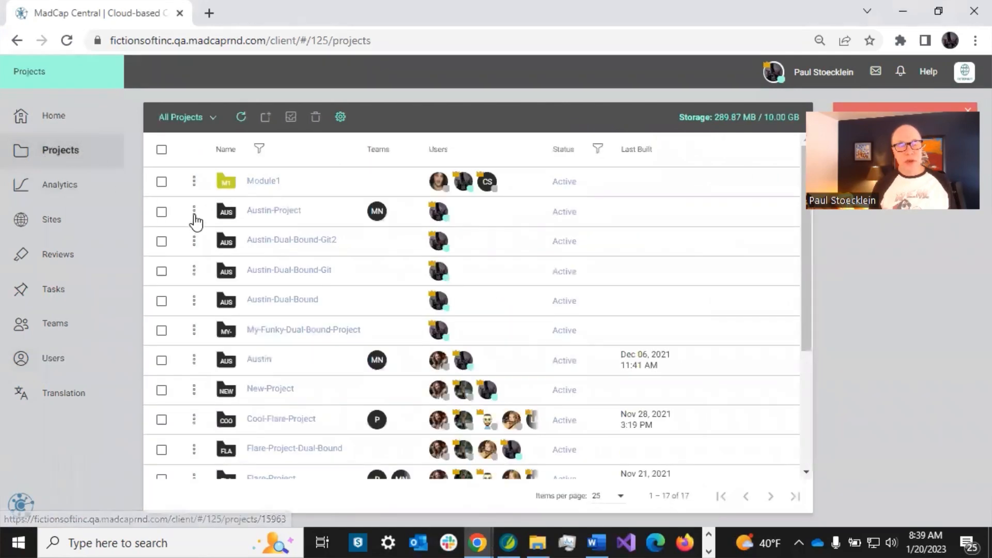
{"action": "left_click", "coordinate": [263, 184]}
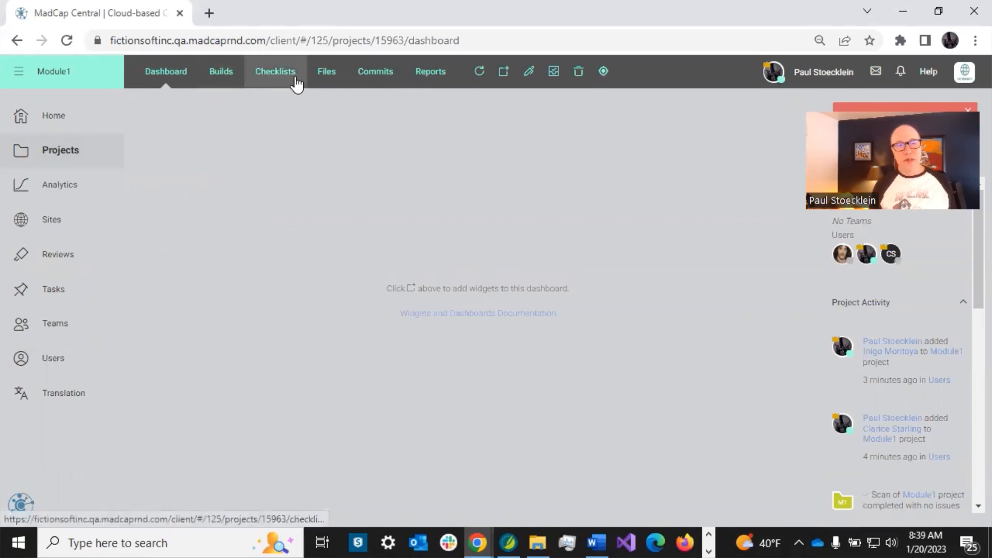
{"action": "left_click", "coordinate": [327, 77]}
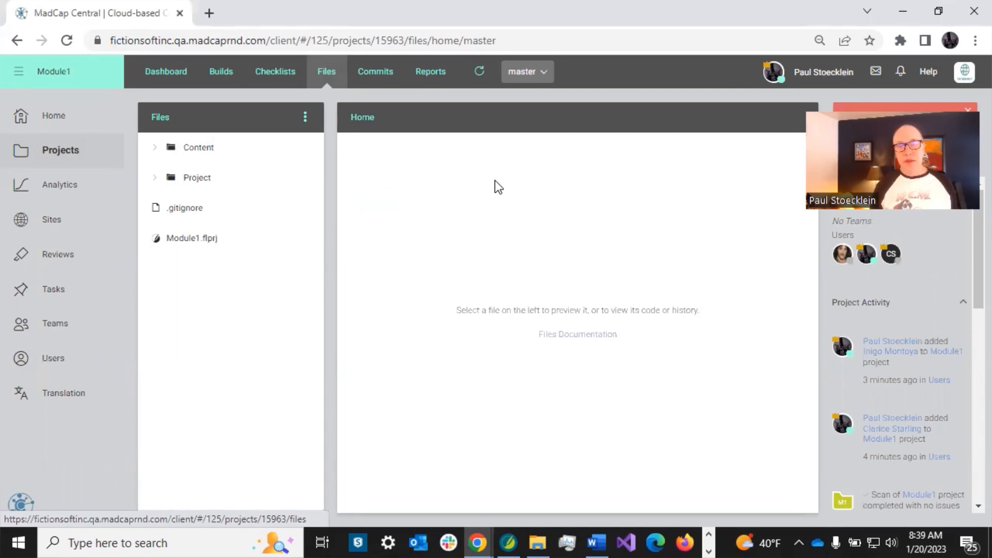
Switch the project files to the feature1 branch and expand the C-Procedure-Topics folder inside Content
{"action": "left_click", "coordinate": [544, 76]}
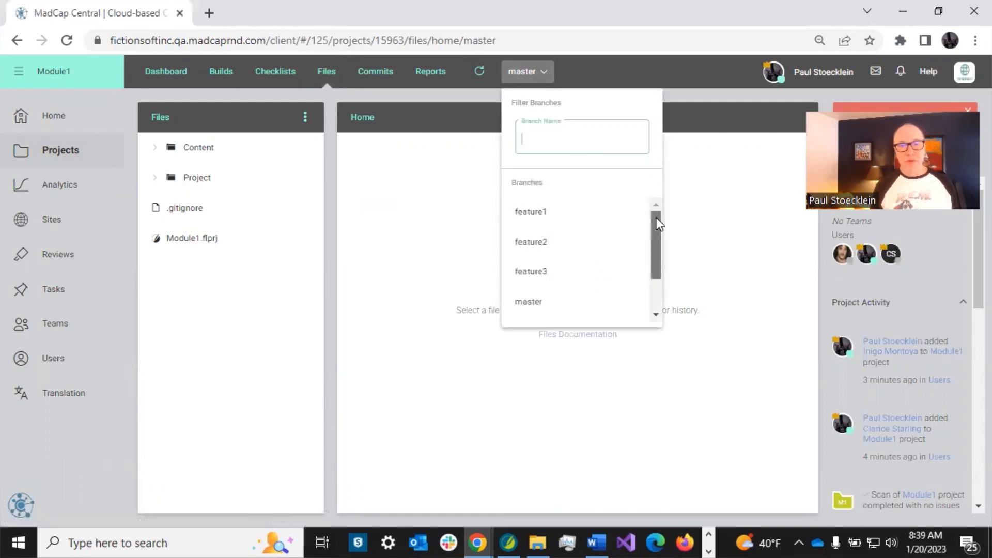
{"action": "left_click_drag", "start_coordinate": [656, 218], "coordinate": [663, 249]}
{"action": "left_click", "coordinate": [451, 192]}
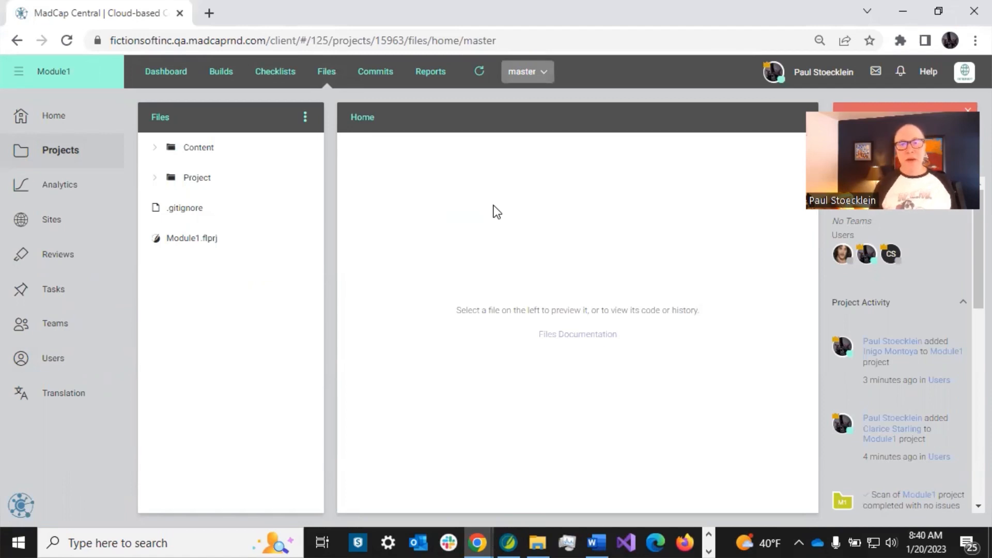
{"action": "left_click", "coordinate": [547, 78]}
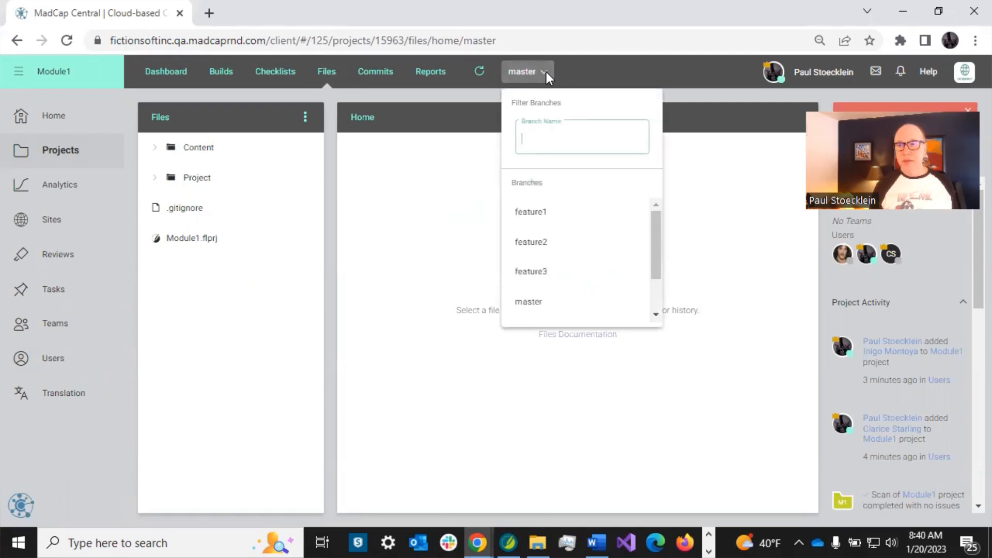
{"action": "left_click", "coordinate": [532, 213]}
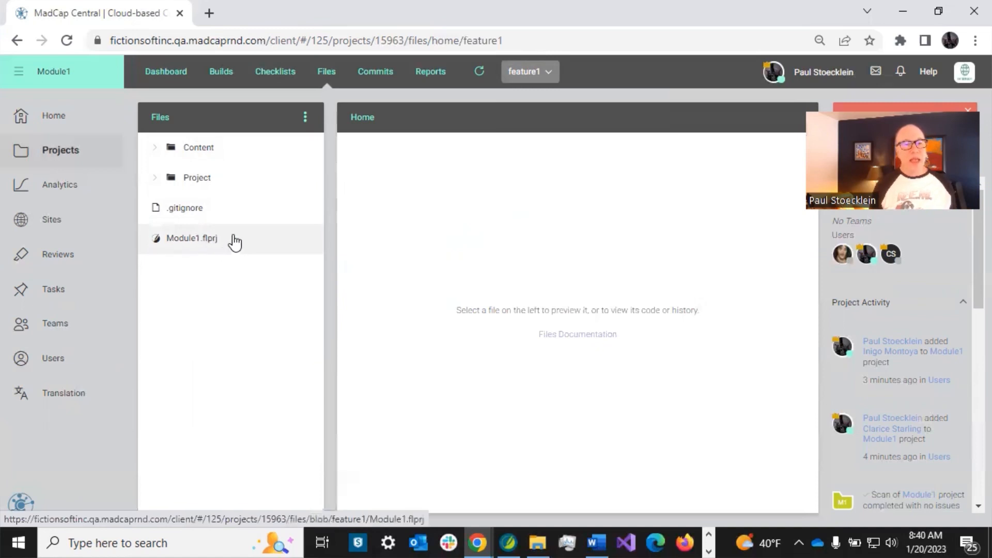
{"action": "left_click", "coordinate": [154, 149]}
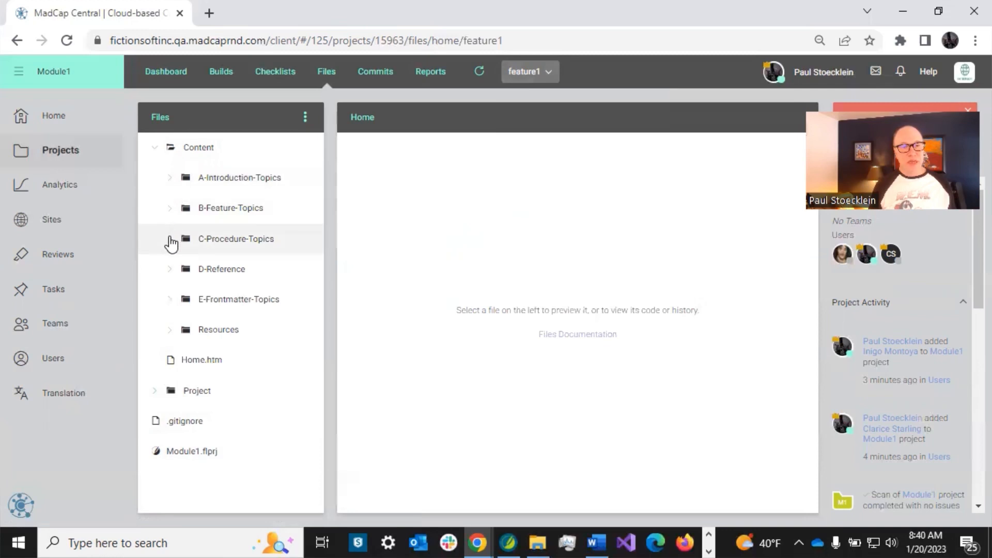
{"action": "left_click", "coordinate": [170, 242]}
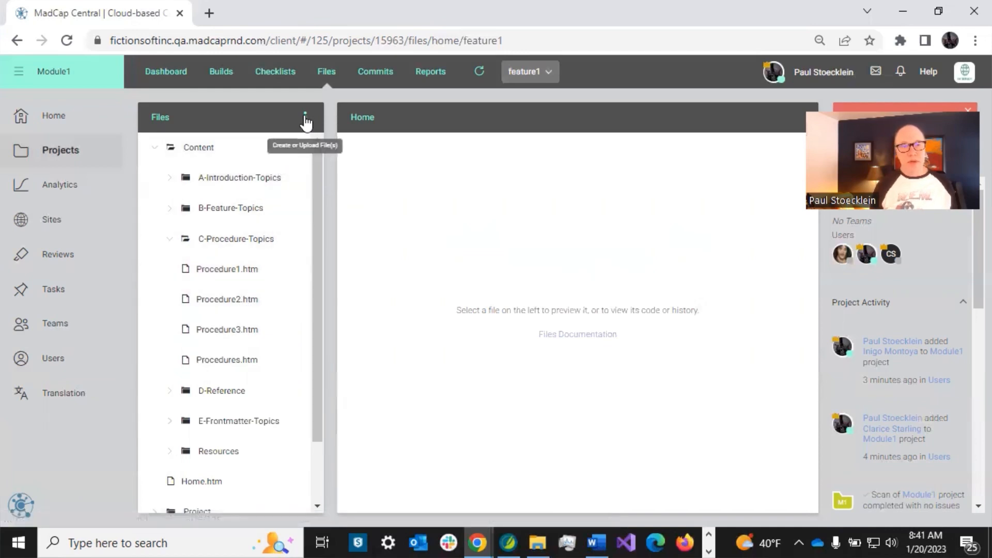
Start a new file of type Topic and set its location to the Content/C-Procedure-Topics folder
{"action": "left_click", "coordinate": [305, 121]}
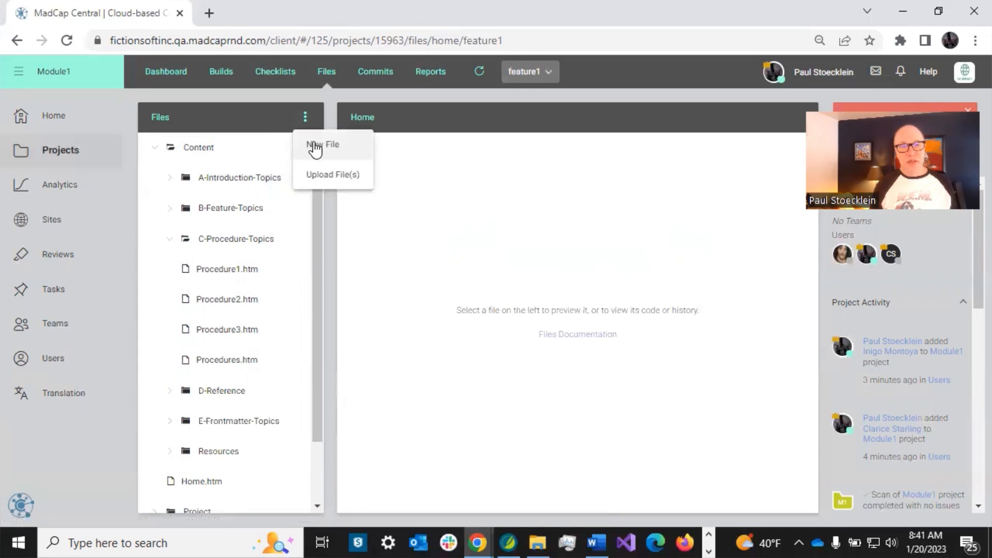
{"action": "left_click", "coordinate": [314, 142]}
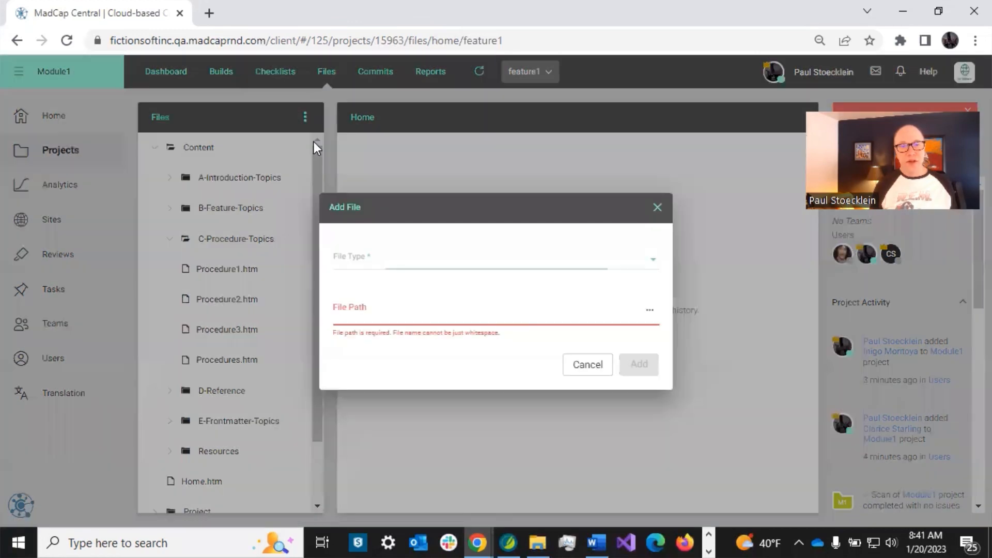
{"action": "left_click", "coordinate": [377, 261]}
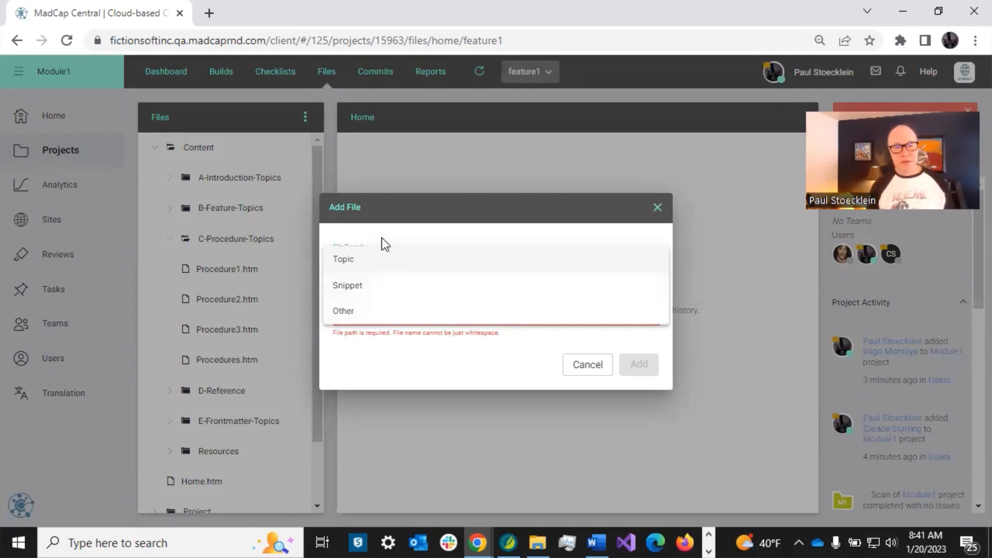
{"action": "left_click", "coordinate": [355, 260]}
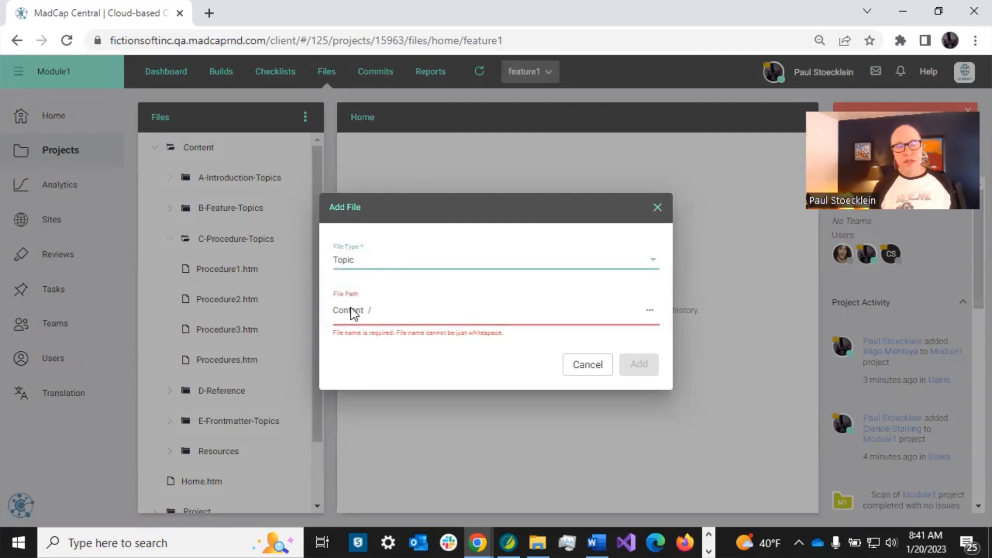
{"action": "left_click", "coordinate": [388, 311]}
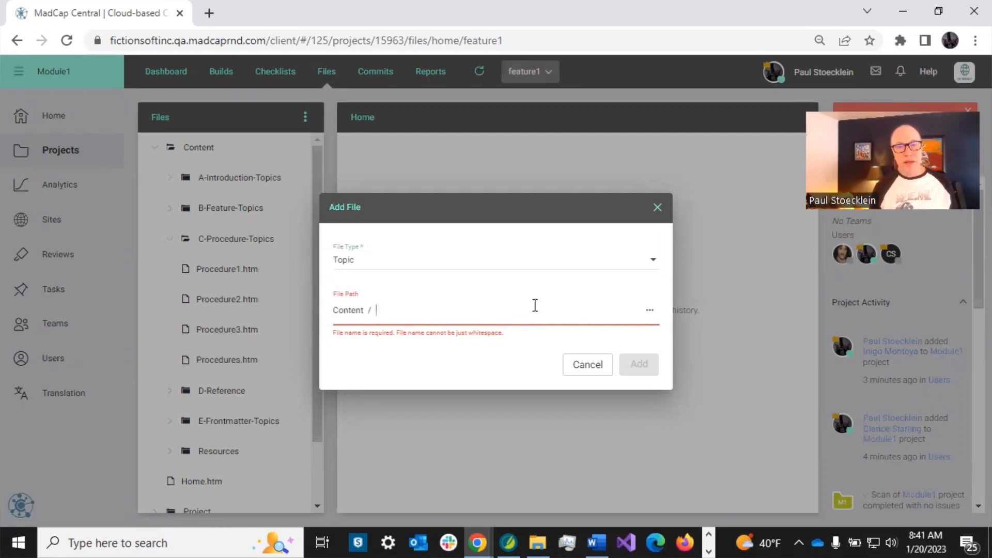
{"action": "left_click", "coordinate": [650, 313]}
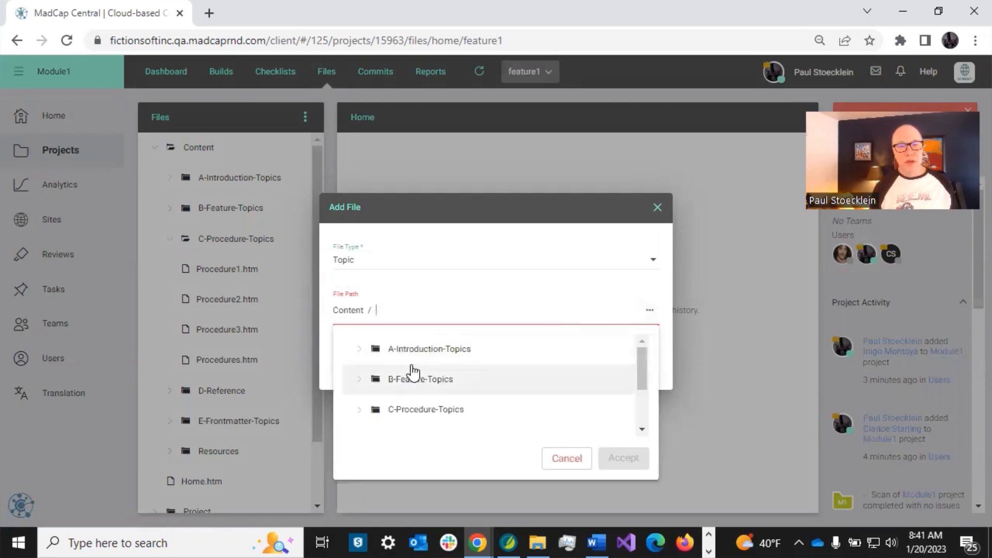
{"action": "left_click", "coordinate": [388, 412]}
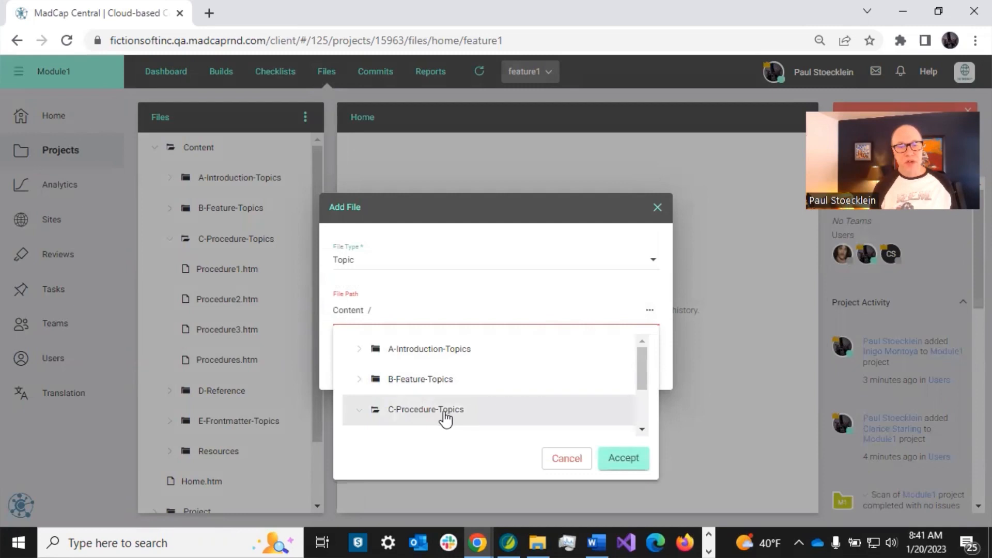
{"action": "left_click", "coordinate": [625, 459]}
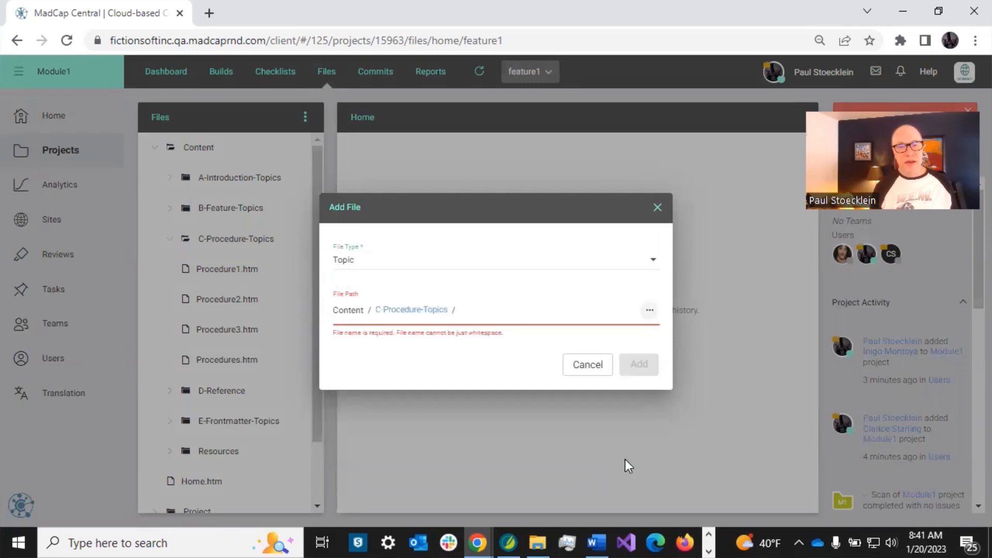
Name the new topic file Procedure4 and add it
{"action": "left_click", "coordinate": [470, 310]}
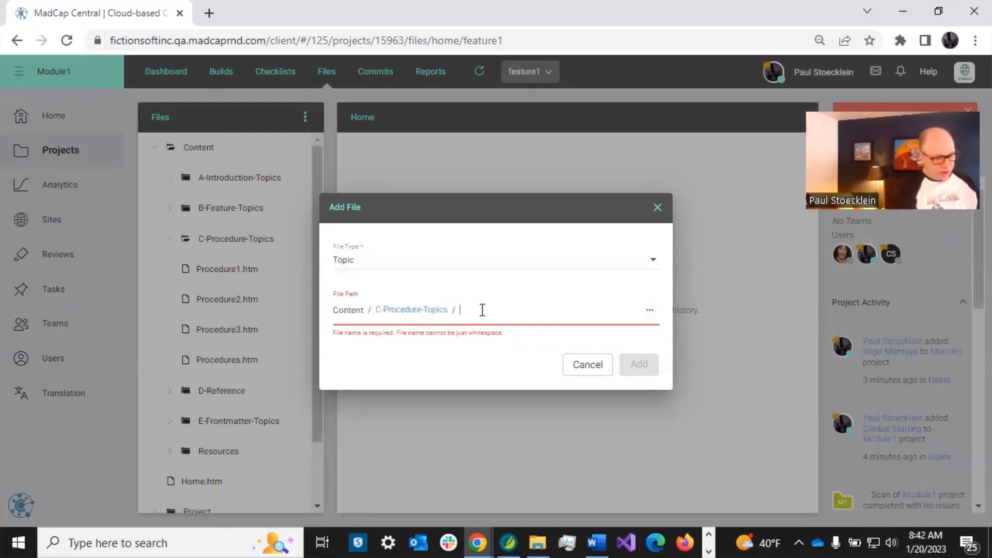
{"action": "type", "text": "P"}
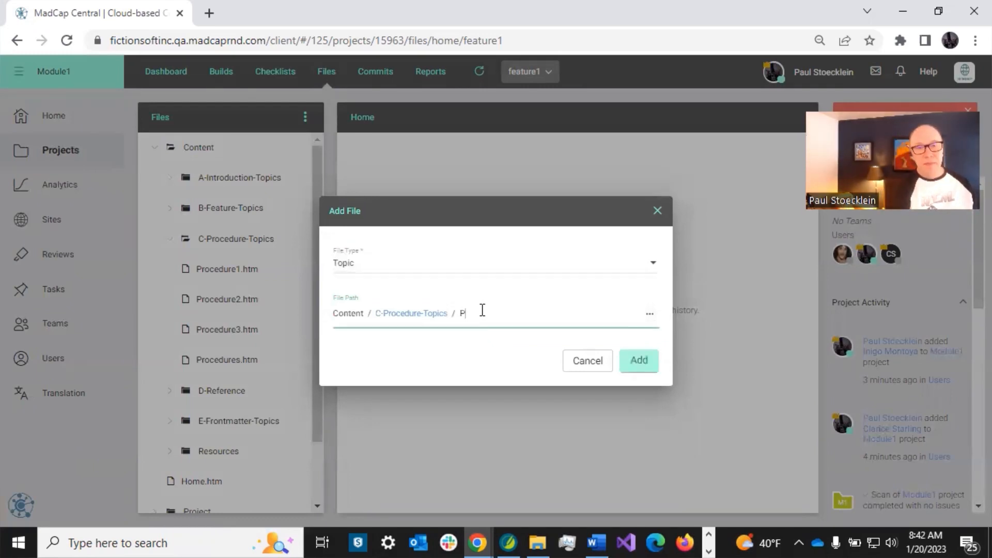
{"action": "type", "text": "rocedure"}
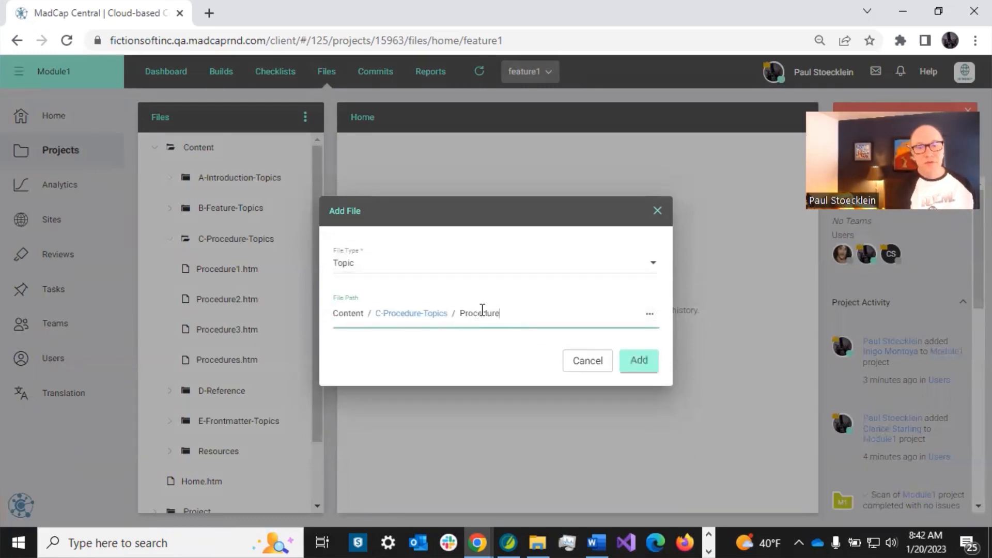
{"action": "type", "text": "4"}
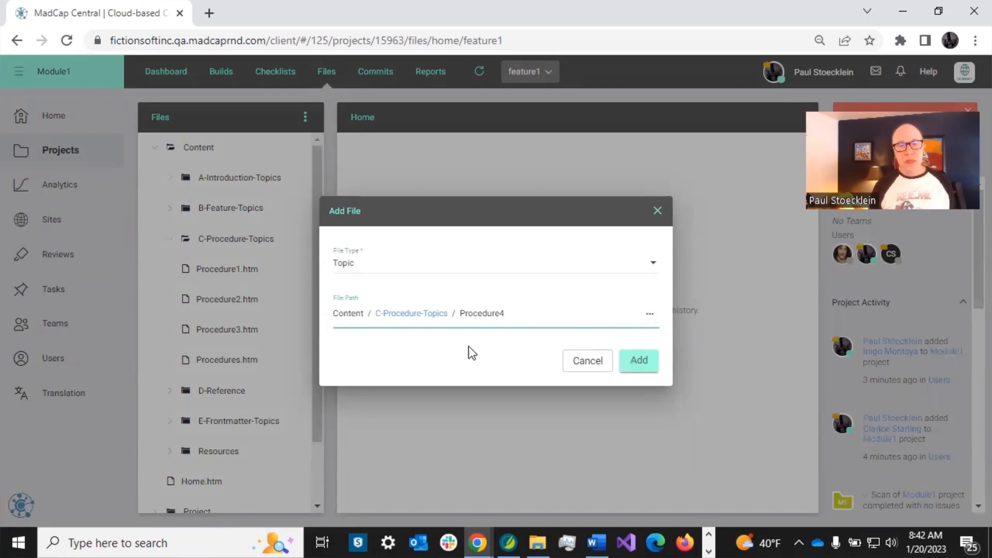
{"action": "left_click", "coordinate": [640, 362]}
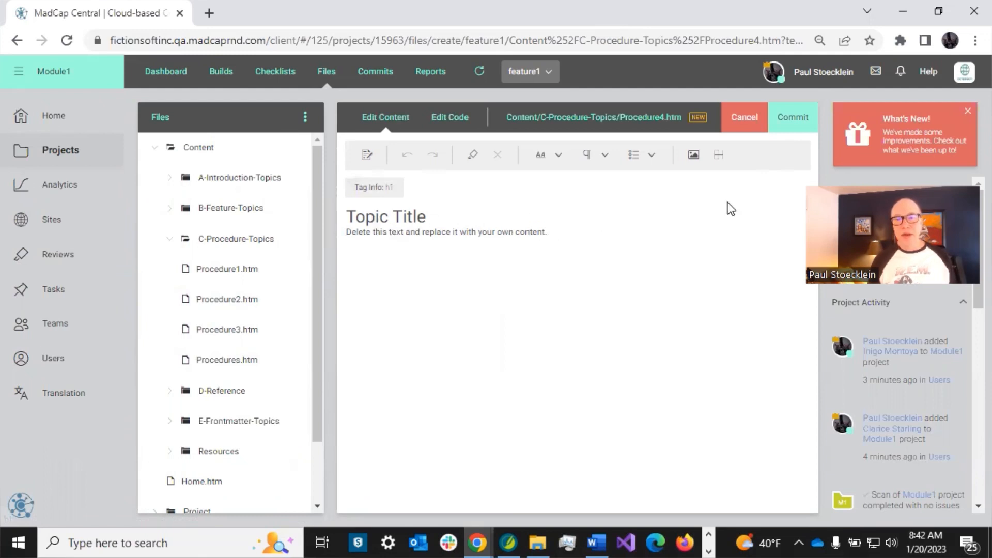
Commit the new Procedure4.htm topic with the commit message "Added new procedure topic"
{"action": "left_click", "coordinate": [794, 124]}
{"action": "left_click", "coordinate": [442, 321]}
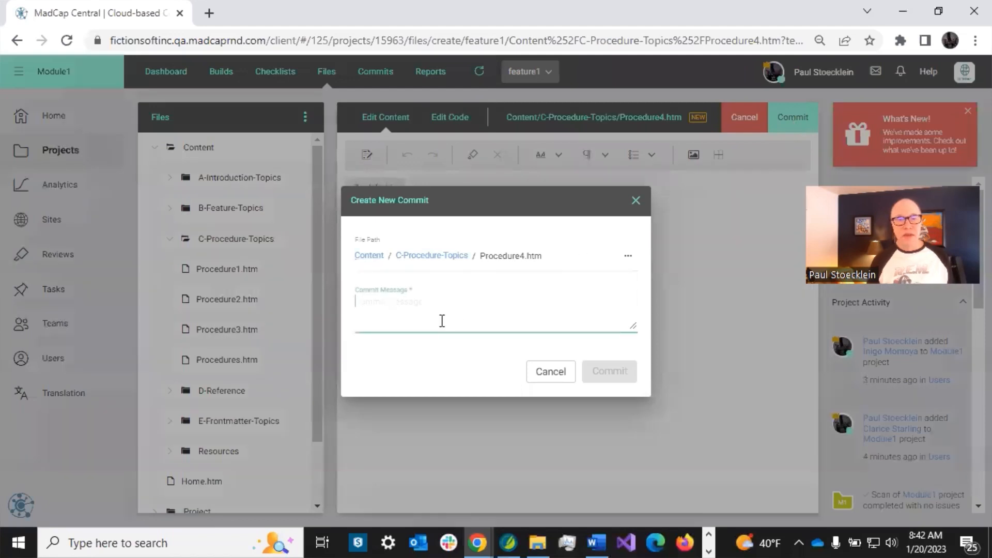
{"action": "type", "text": "A"}
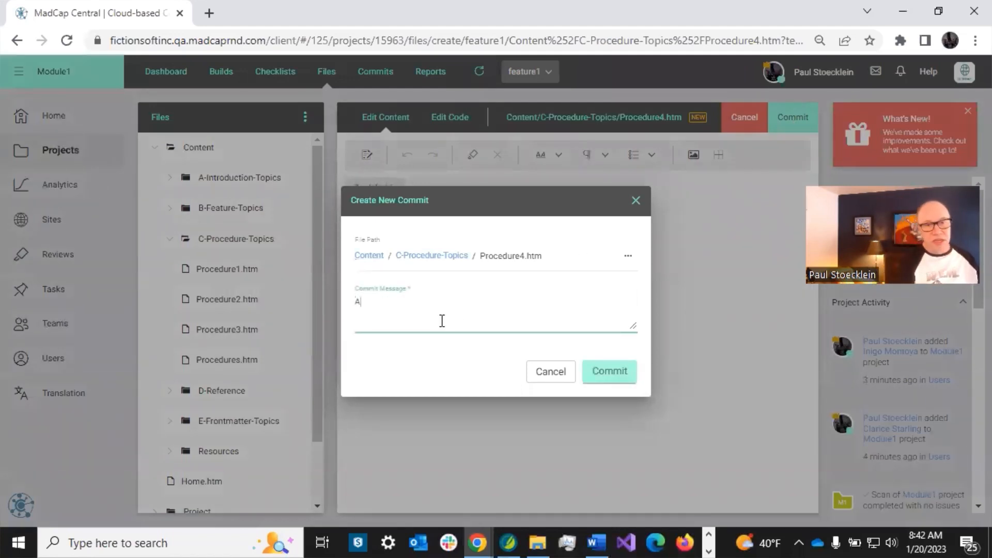
{"action": "type", "text": "dded new"}
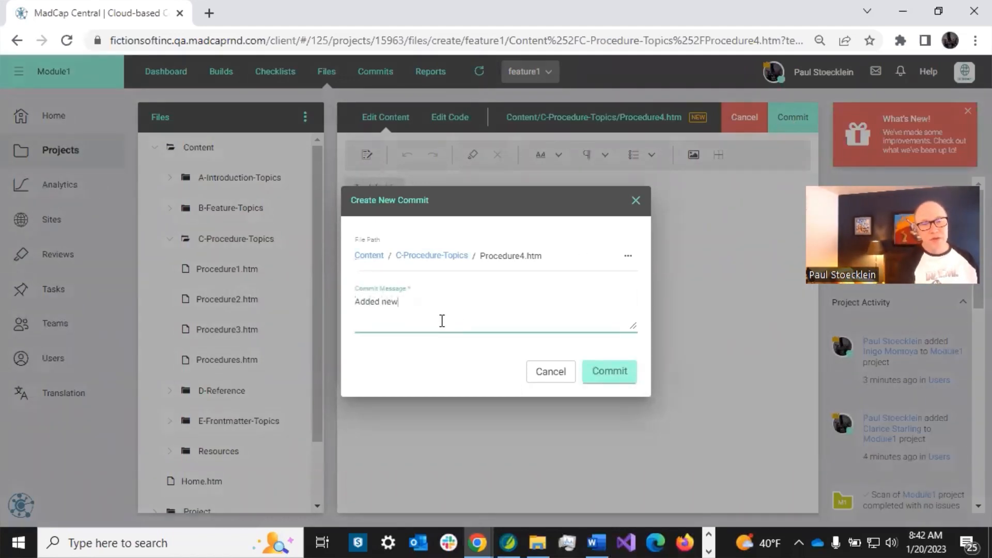
{"action": "type", "text": " procedure topic"}
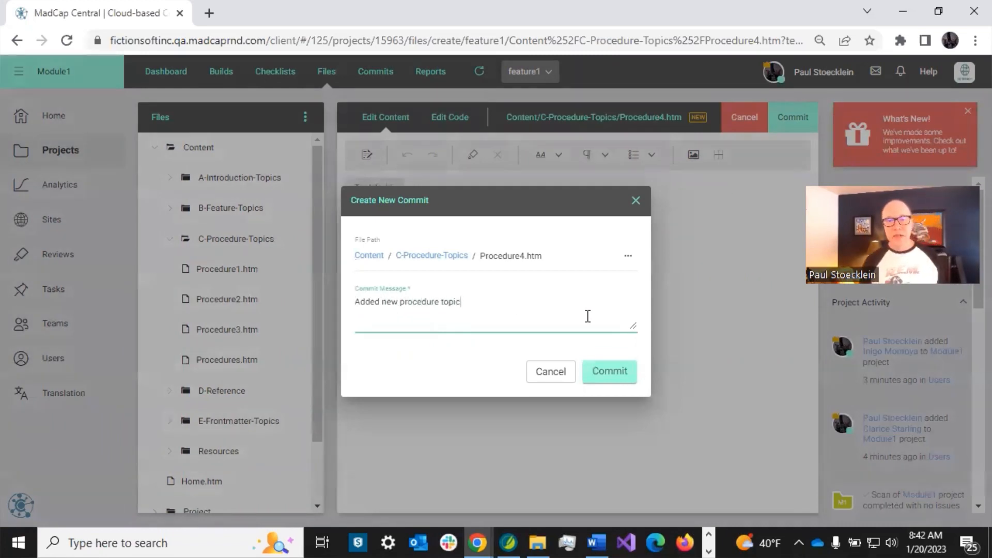
{"action": "left_click", "coordinate": [601, 370]}
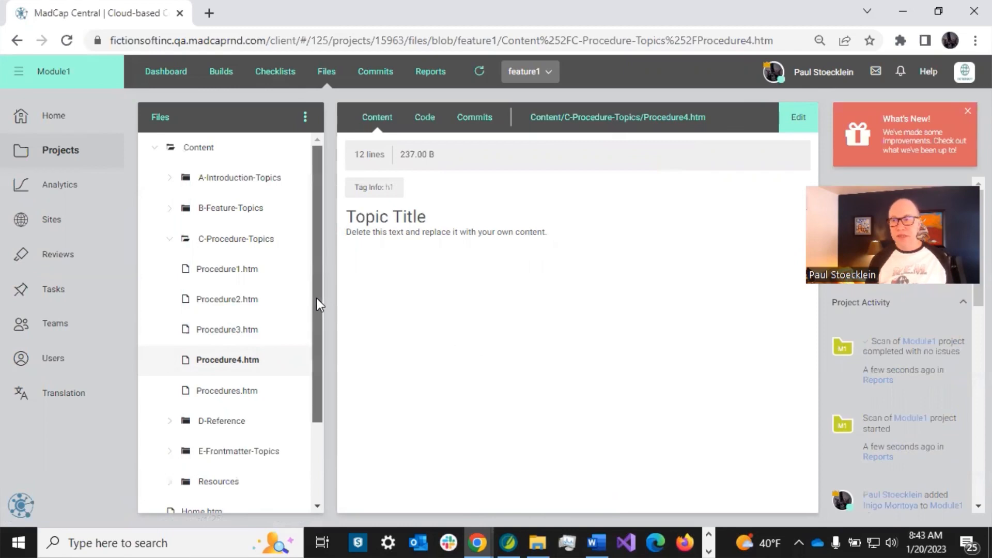
Expand the Resources folder in the file tree and look at its subfolders
{"action": "left_click_drag", "start_coordinate": [317, 299], "coordinate": [324, 347]}
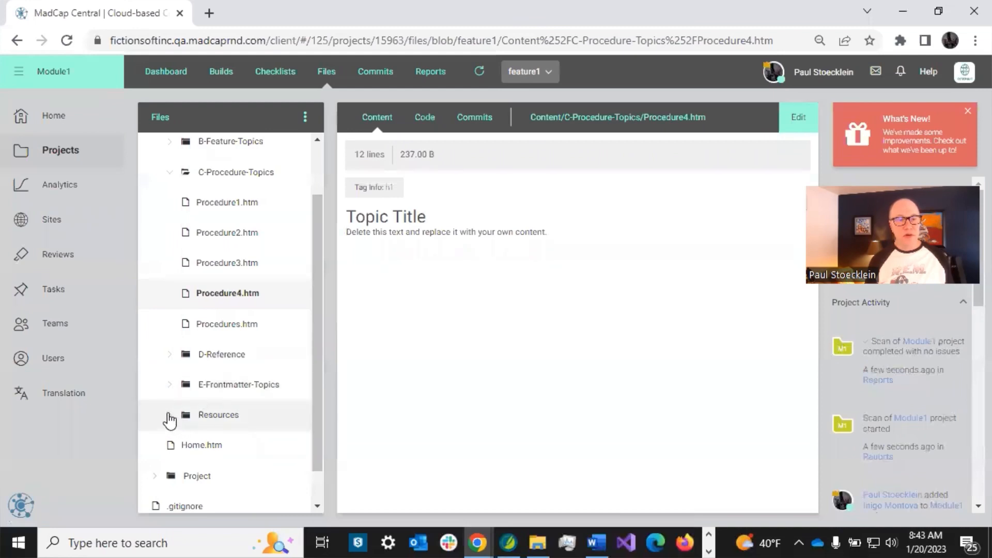
{"action": "left_click", "coordinate": [170, 411]}
{"action": "scroll", "coordinate": [170, 415], "scroll_direction": "down", "scroll_amount": 3}
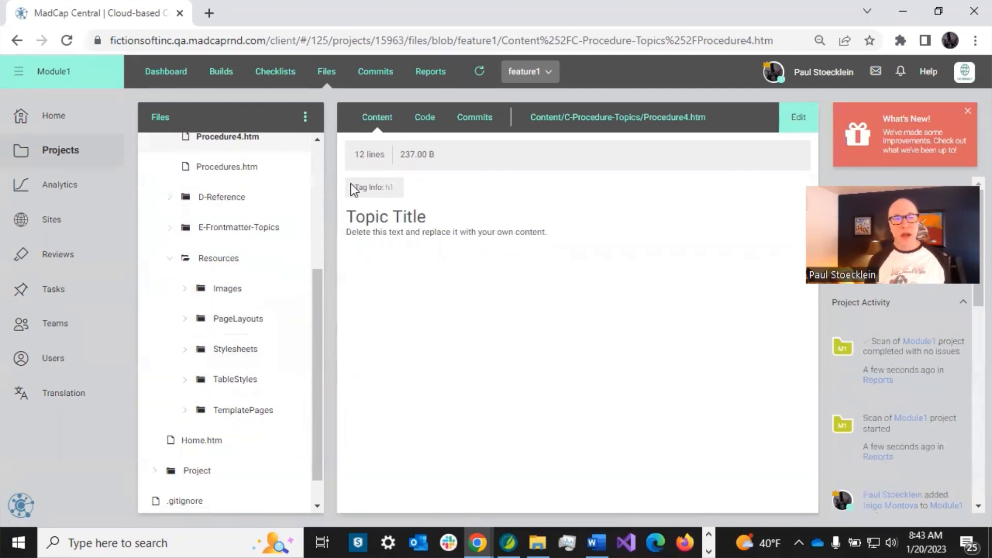
Start a new file of type Other and set its location to the Content/Resources folder
{"action": "left_click", "coordinate": [306, 120]}
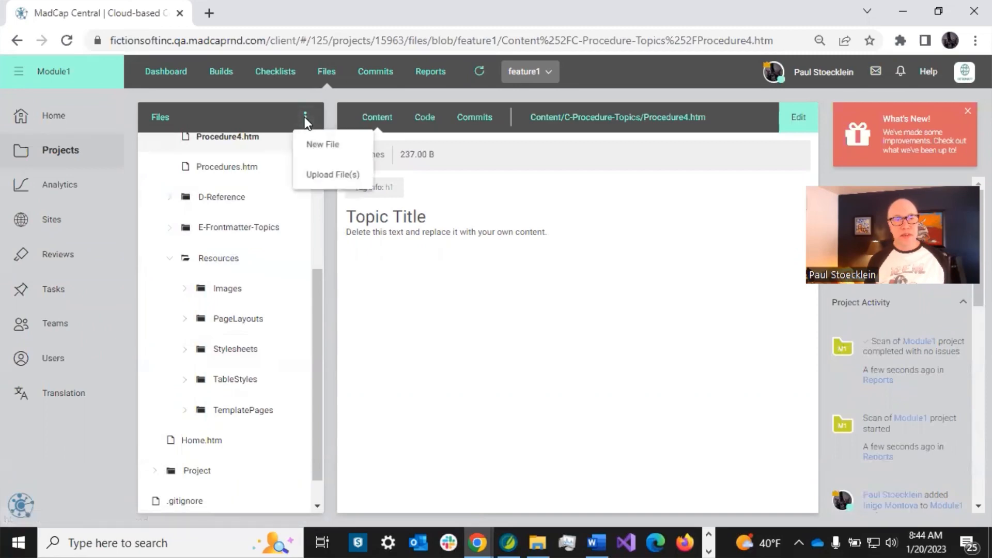
{"action": "left_click", "coordinate": [320, 143]}
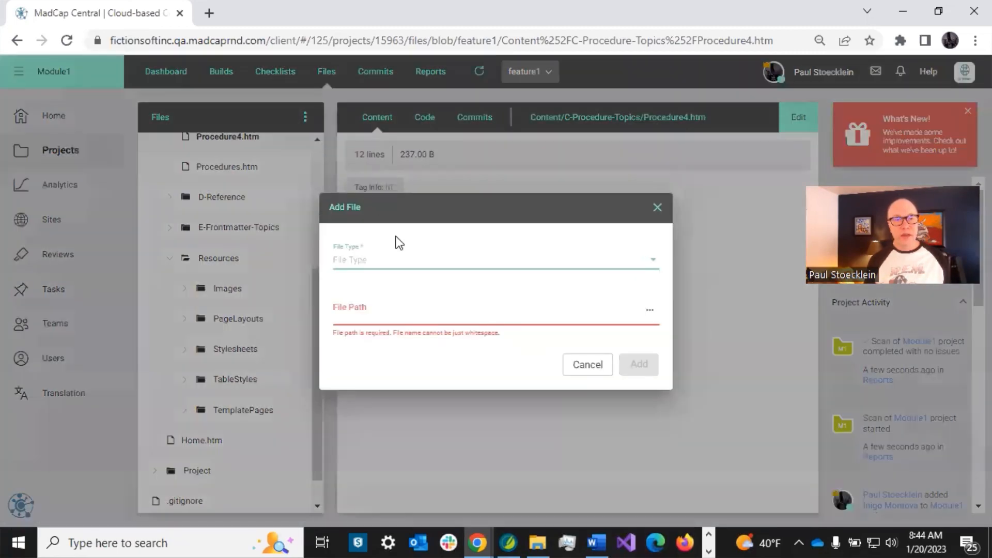
{"action": "left_click", "coordinate": [405, 264]}
{"action": "left_click", "coordinate": [370, 312]}
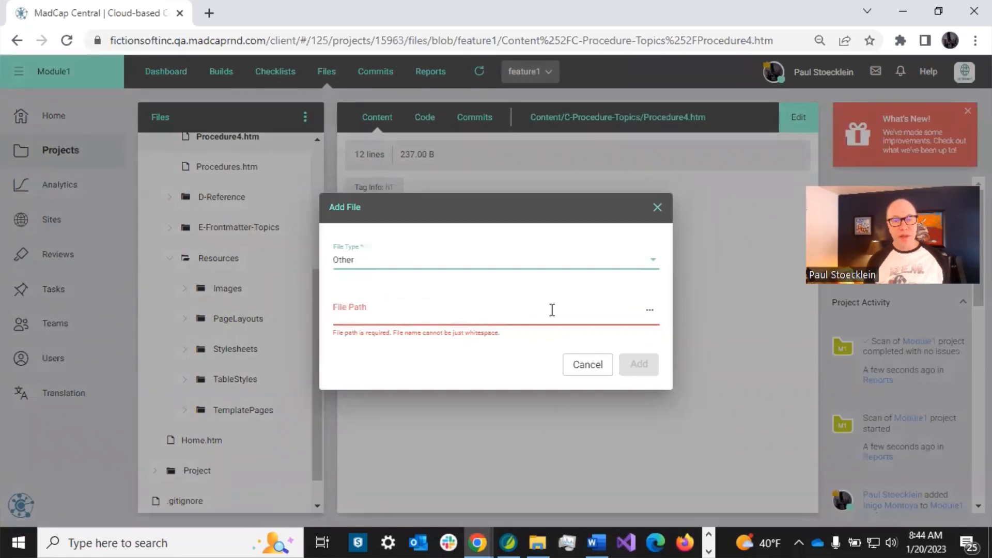
{"action": "left_click", "coordinate": [650, 316]}
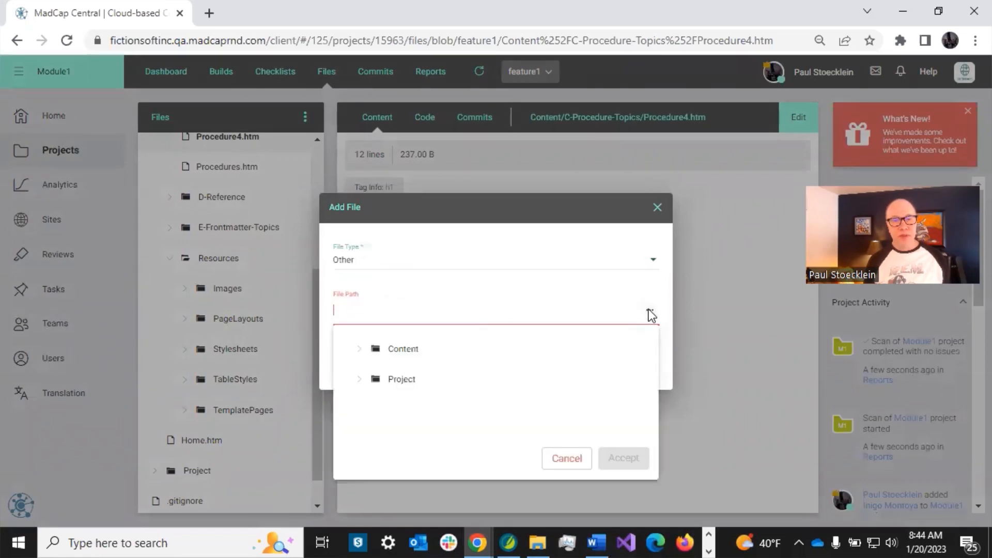
{"action": "left_click", "coordinate": [360, 353]}
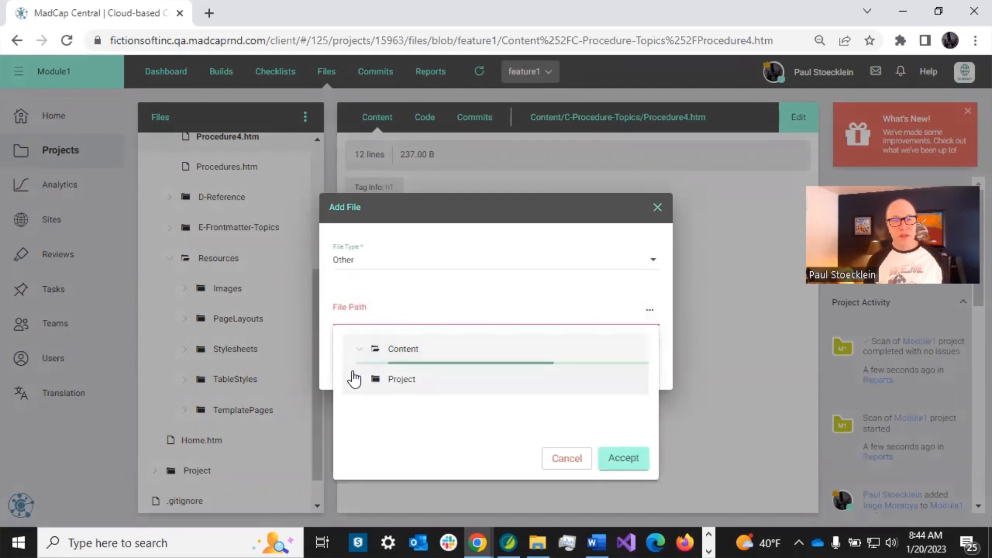
{"action": "scroll", "coordinate": [356, 378], "scroll_direction": "down", "scroll_amount": 3}
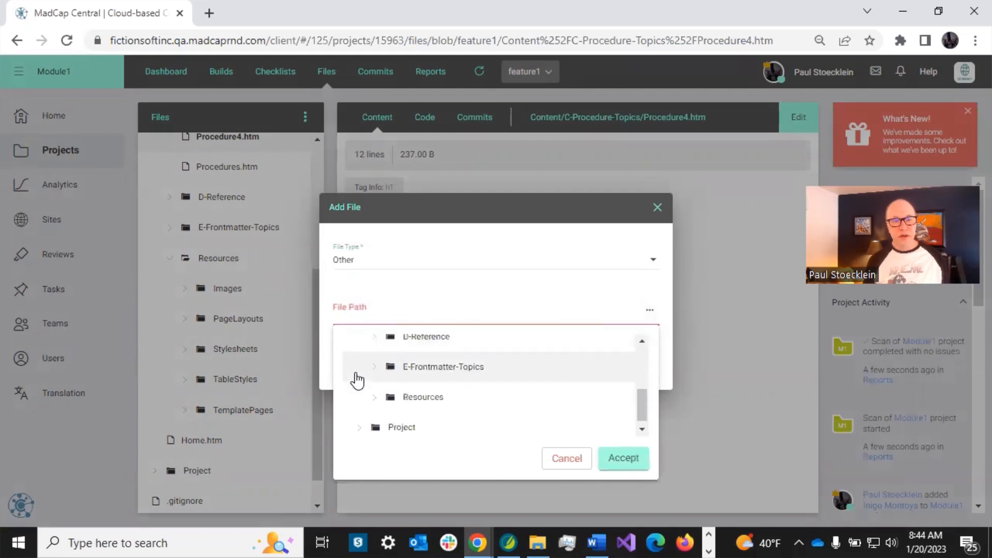
{"action": "left_click", "coordinate": [418, 397]}
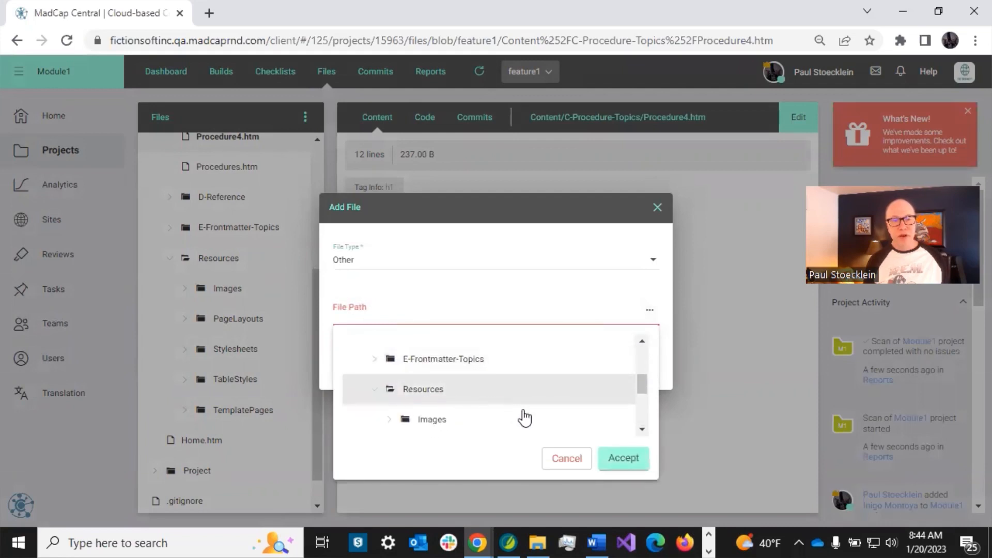
{"action": "left_click", "coordinate": [618, 457]}
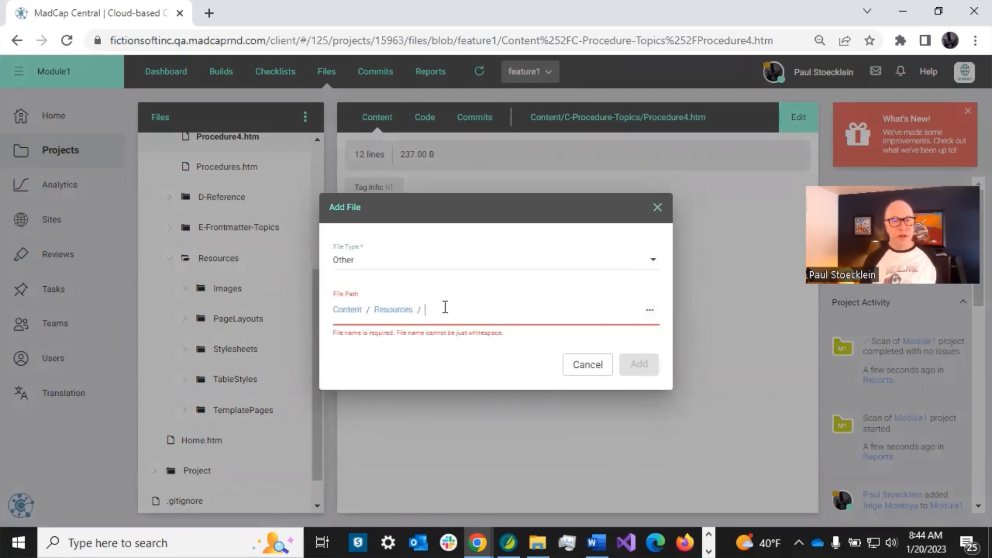
Extend the file path with a new Scripts subfolder, name the file My-Javascript.js and add it
{"action": "type", "text": "S"}
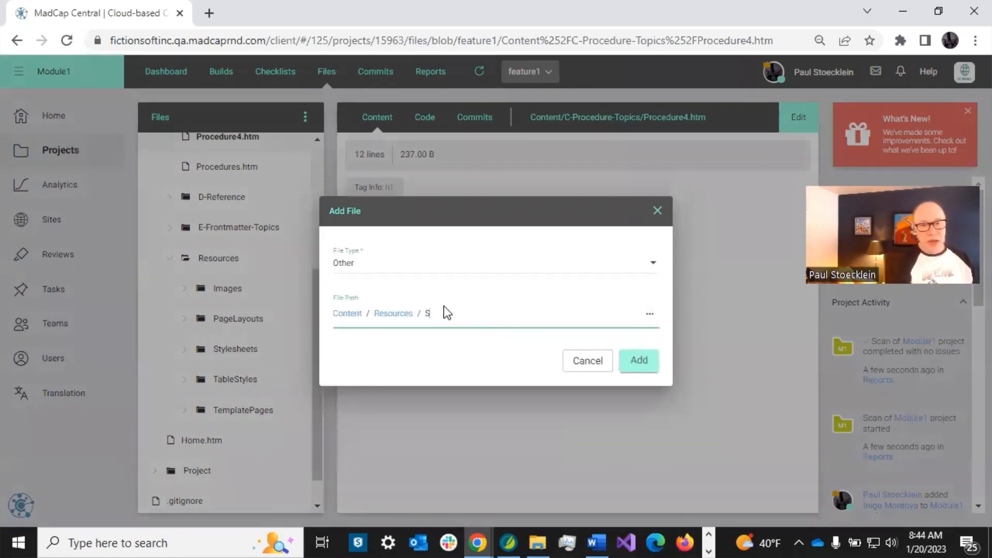
{"action": "type", "text": "cripts /"}
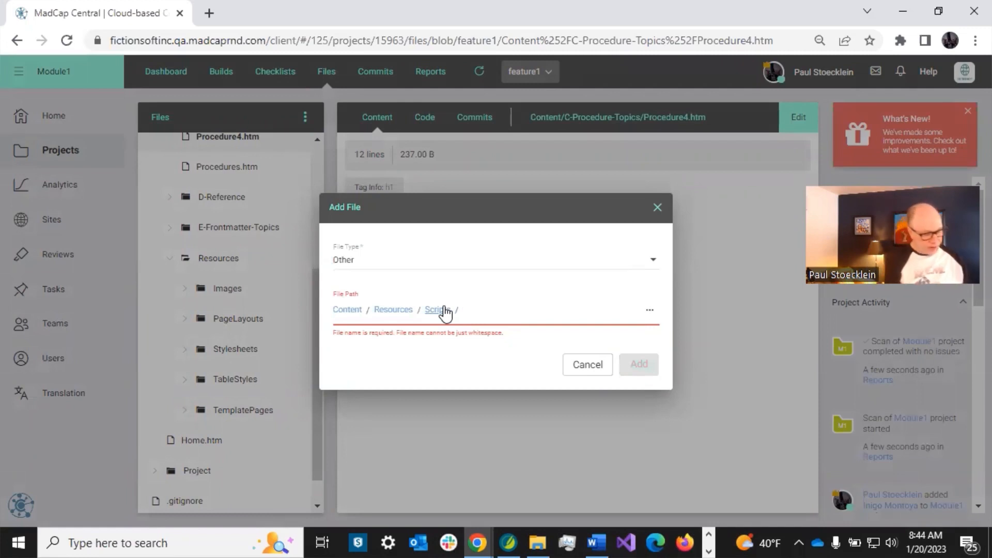
{"action": "type", "text": "My"}
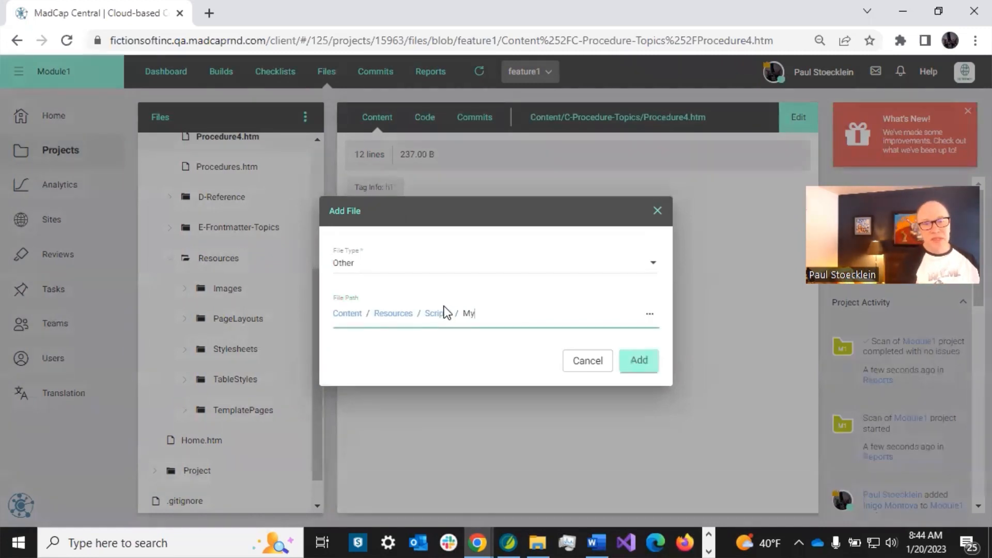
{"action": "type", "text": "-J"}
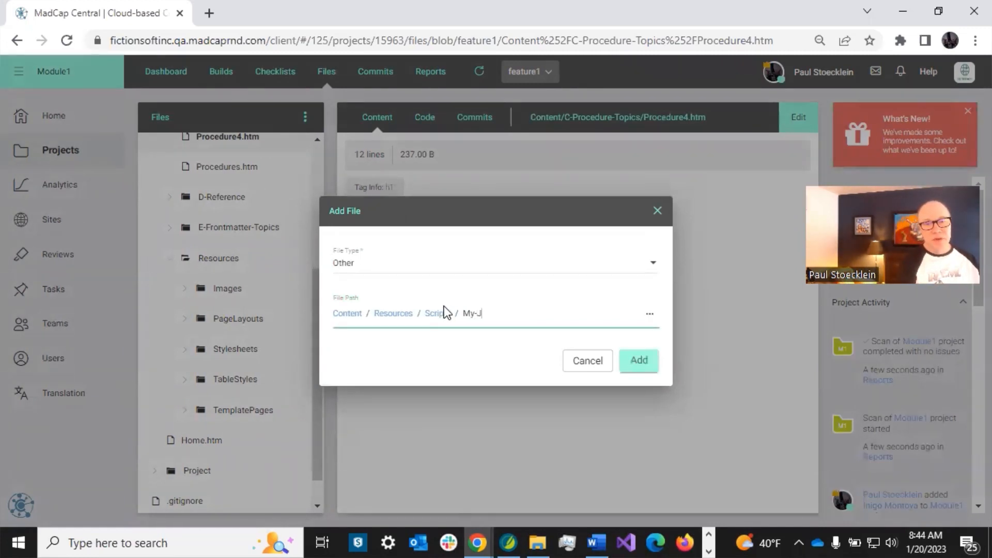
{"action": "type", "text": "avascriptc"}
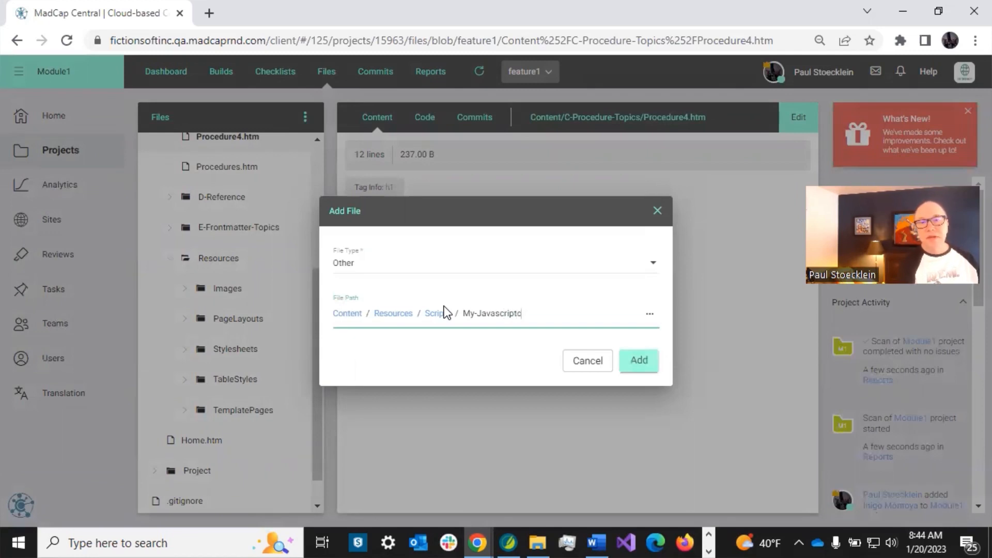
{"action": "key", "text": "BackSpace"}
{"action": "type", "text": ".js"}
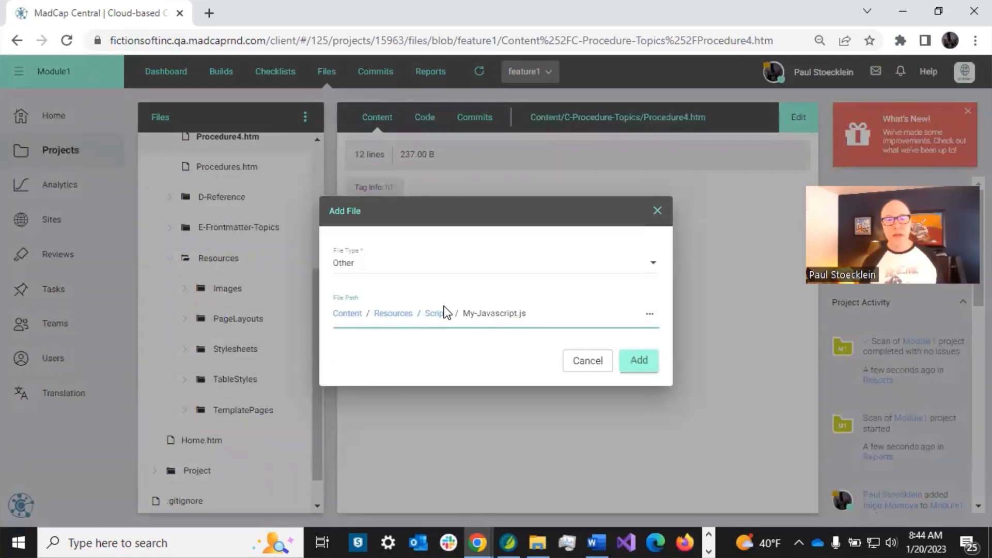
{"action": "left_click", "coordinate": [640, 361]}
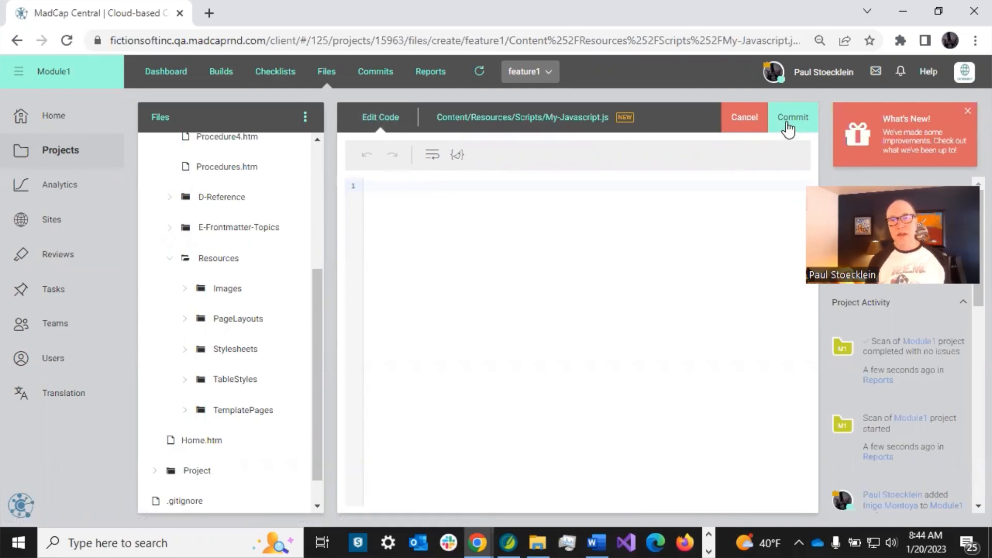
Enter "Blah" as the script's content and commit the new file with the message "Added javascript file"
{"action": "left_click", "coordinate": [379, 186]}
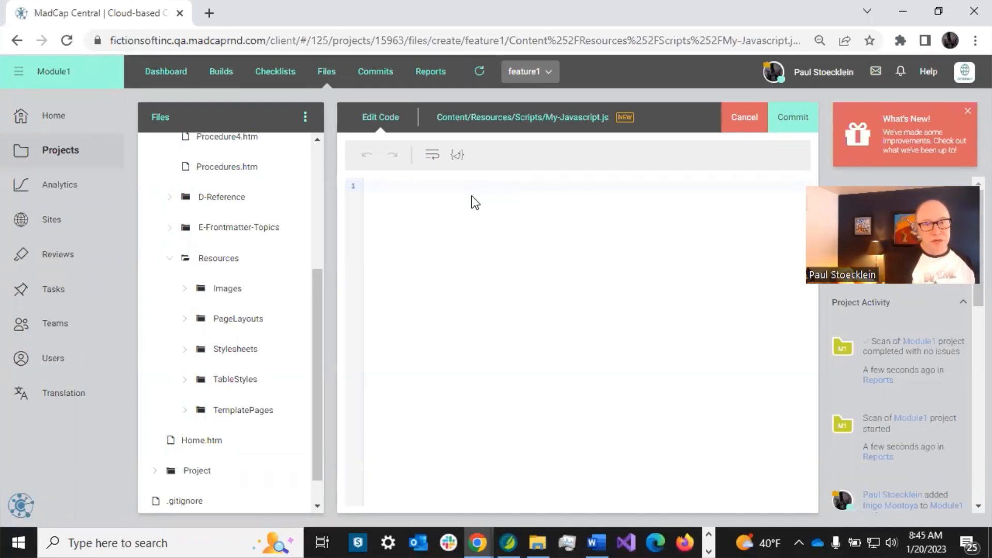
{"action": "type", "text": "Blah"}
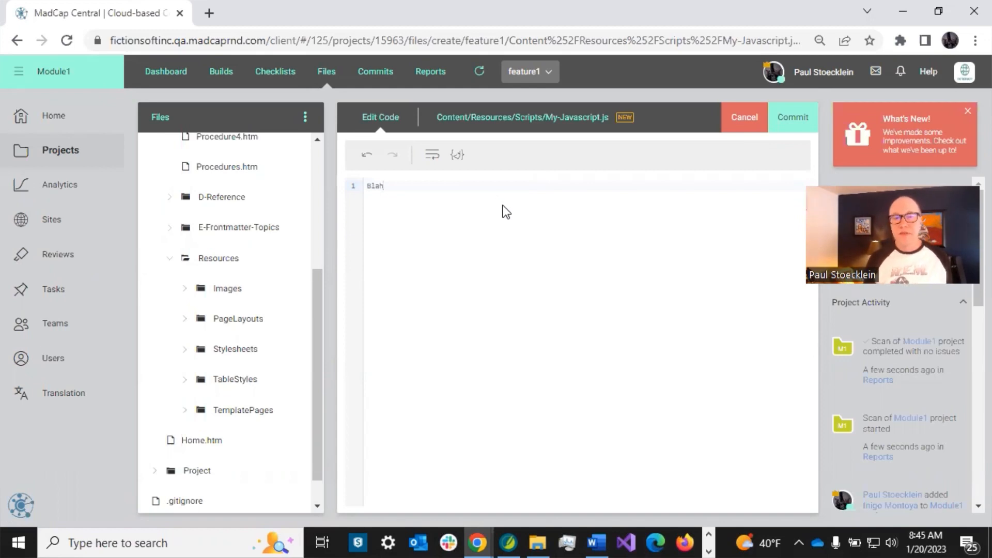
{"action": "left_click", "coordinate": [786, 119]}
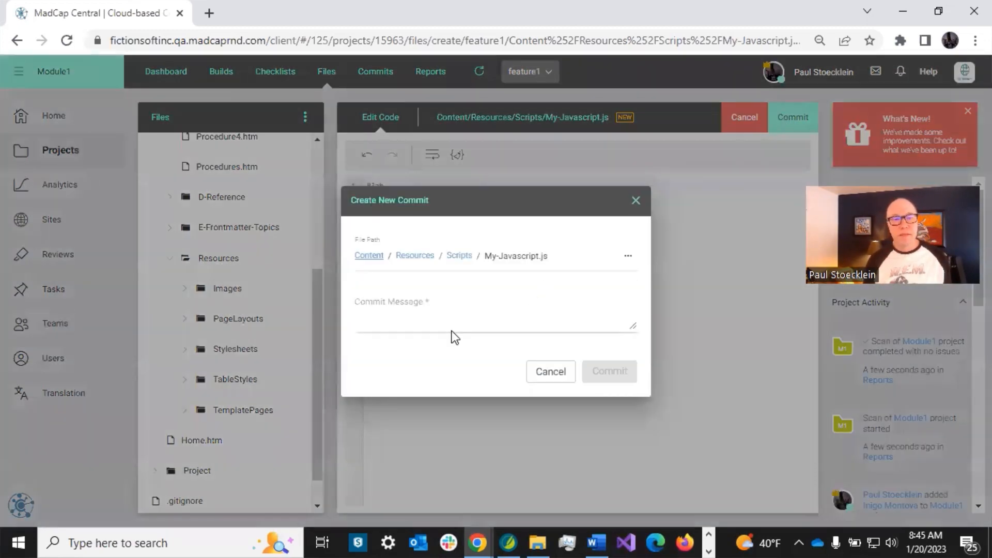
{"action": "left_click", "coordinate": [453, 321]}
{"action": "type", "text": "A"}
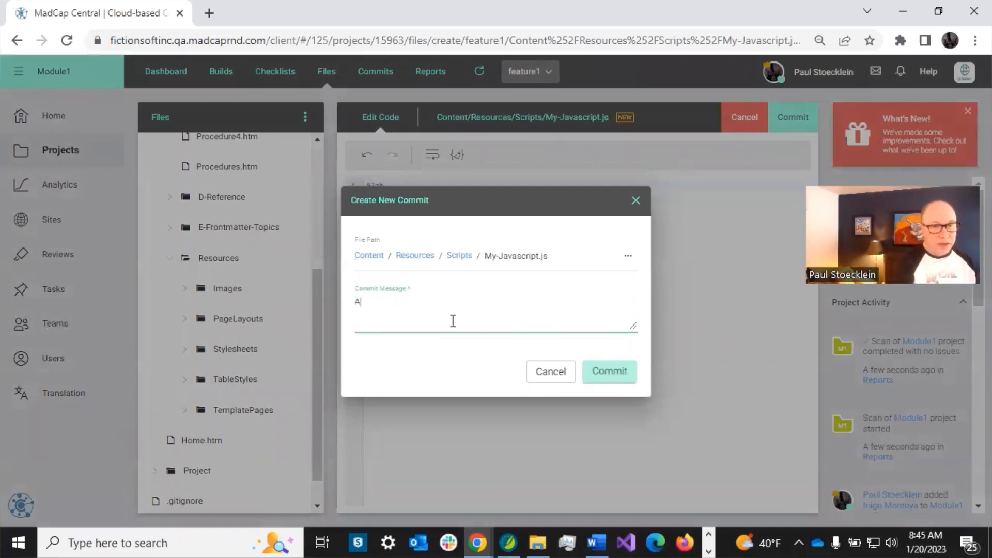
{"action": "type", "text": "dddd java"}
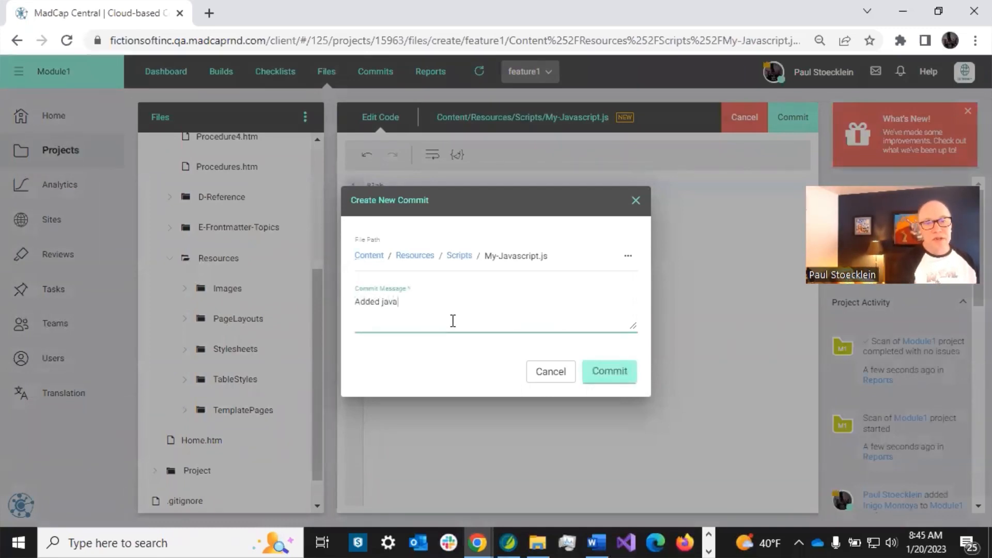
{"action": "type", "text": "script file"}
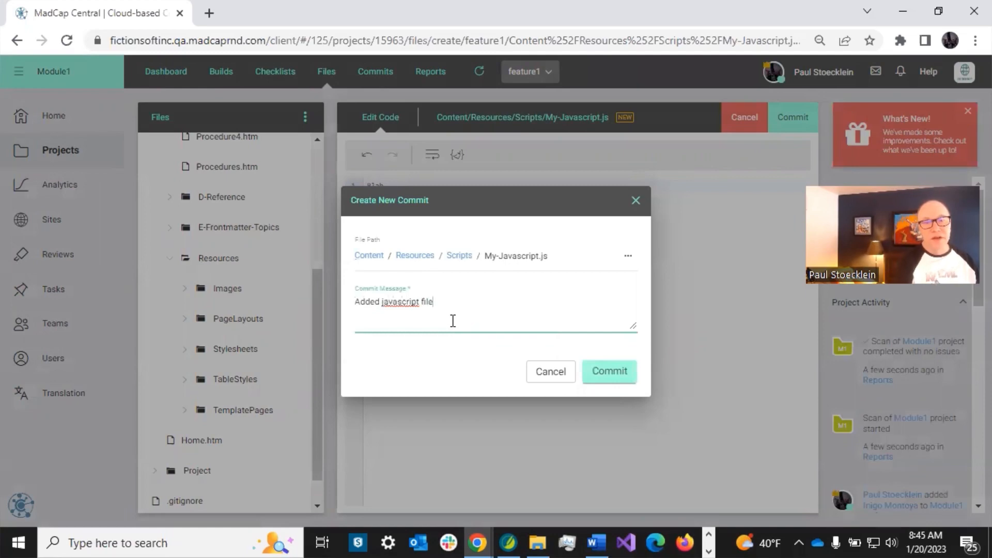
{"action": "left_click", "coordinate": [600, 370]}
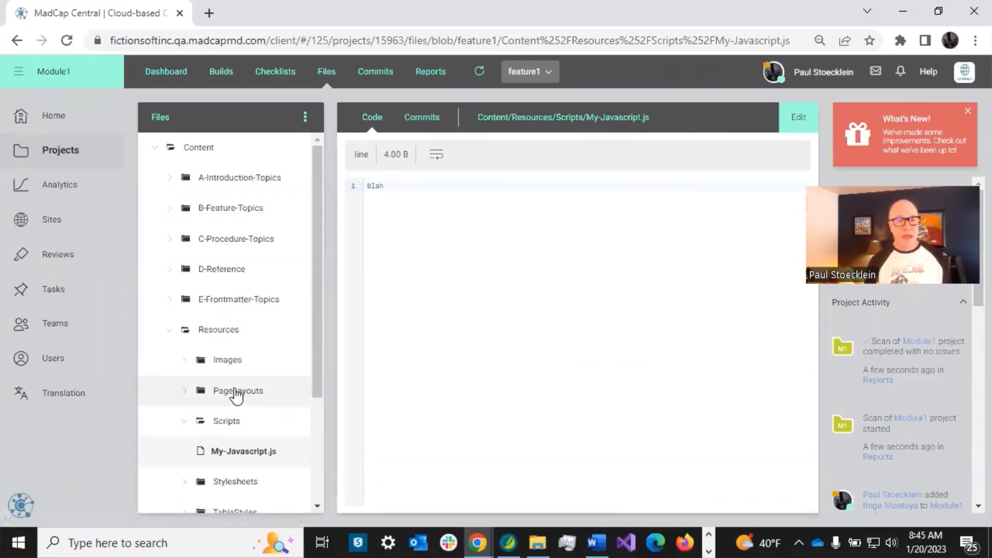
Start a file upload and set its folder path to Content/Resources/Images
{"action": "scroll", "coordinate": [264, 392], "scroll_direction": "down", "scroll_amount": 3}
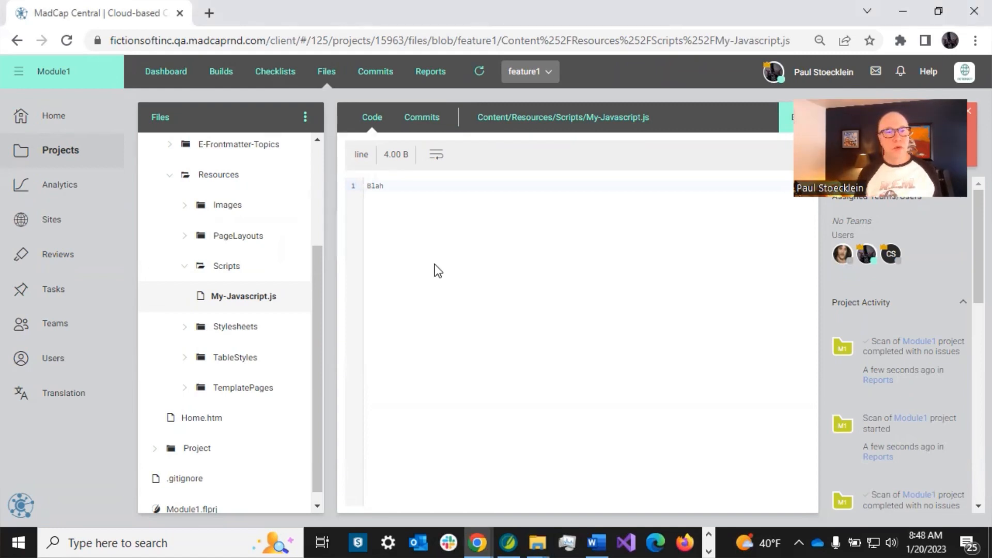
{"action": "left_click", "coordinate": [305, 118]}
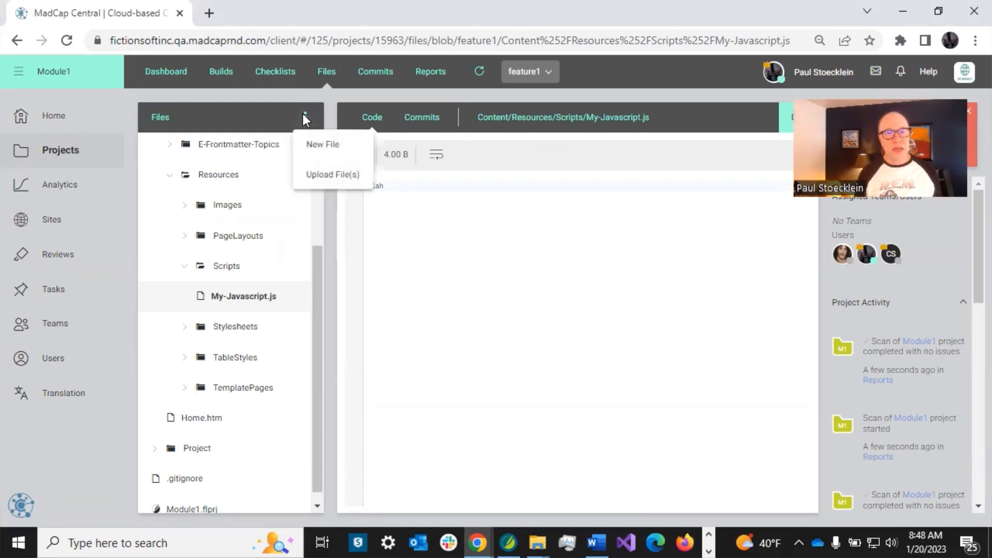
{"action": "left_click", "coordinate": [316, 176]}
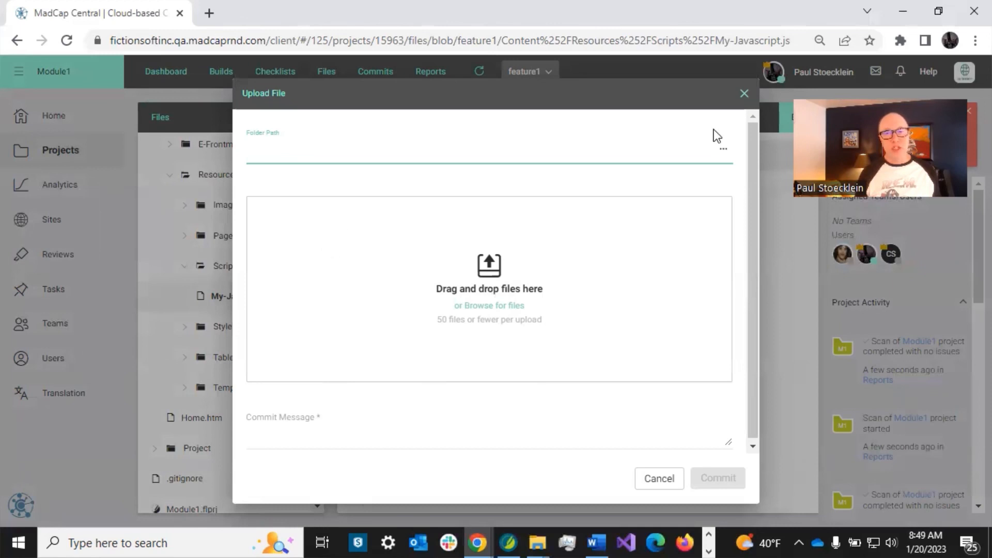
{"action": "left_click", "coordinate": [724, 151]}
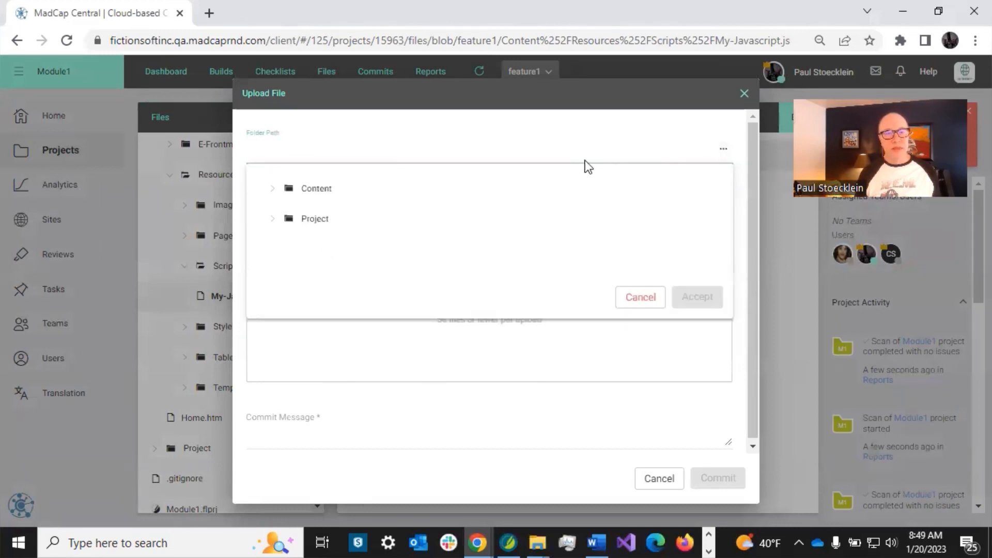
{"action": "left_click", "coordinate": [273, 192]}
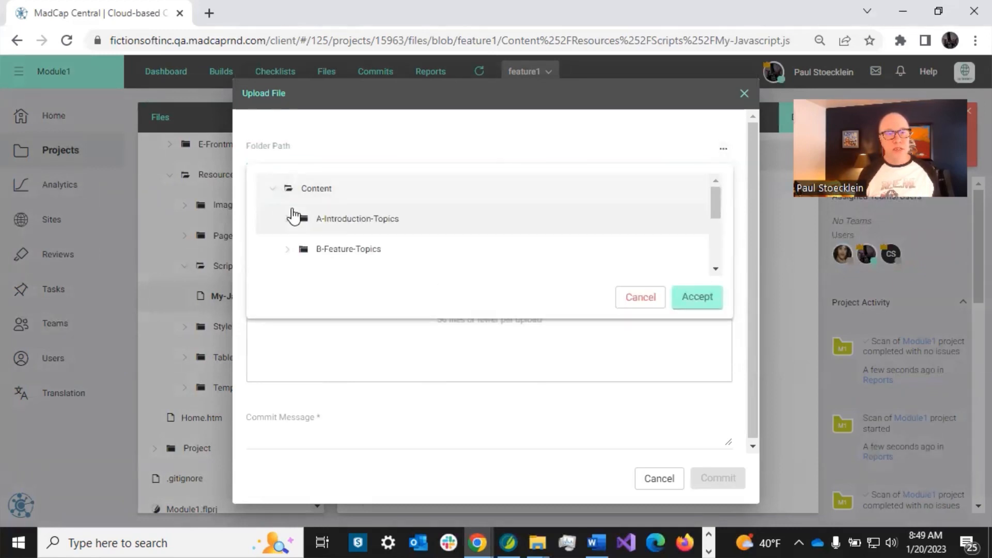
{"action": "left_click", "coordinate": [288, 230]}
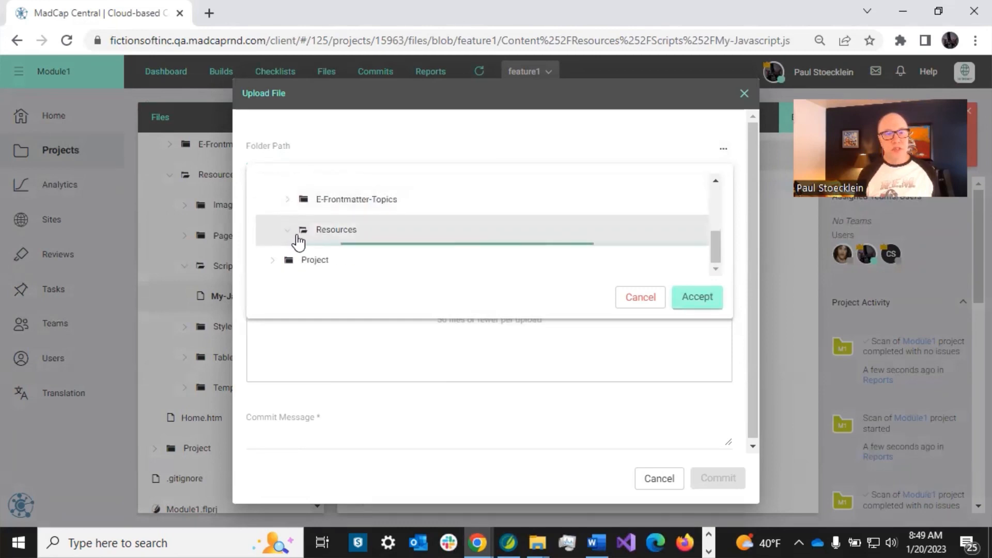
{"action": "scroll", "coordinate": [321, 217], "scroll_direction": "down", "scroll_amount": 2}
{"action": "left_click", "coordinate": [345, 195]}
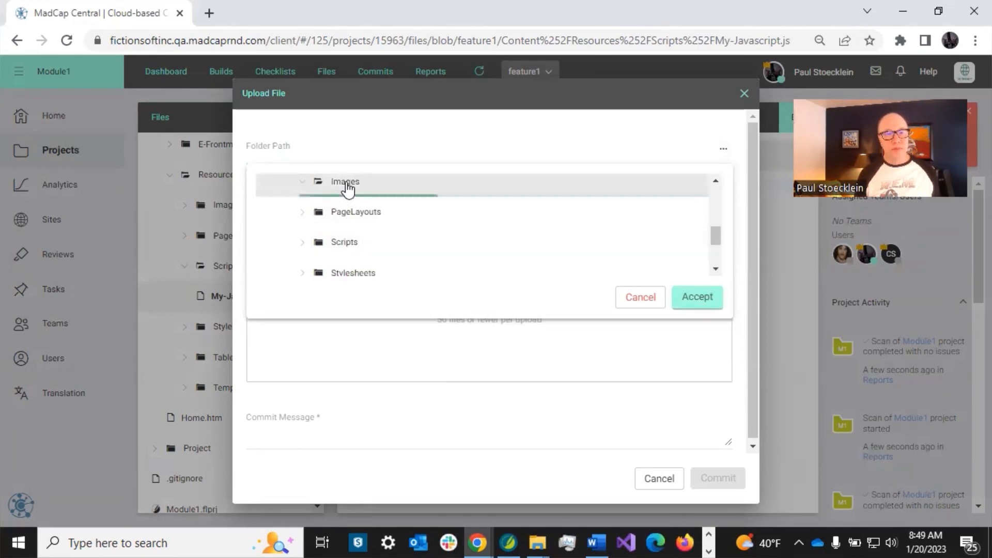
{"action": "left_click", "coordinate": [697, 297]}
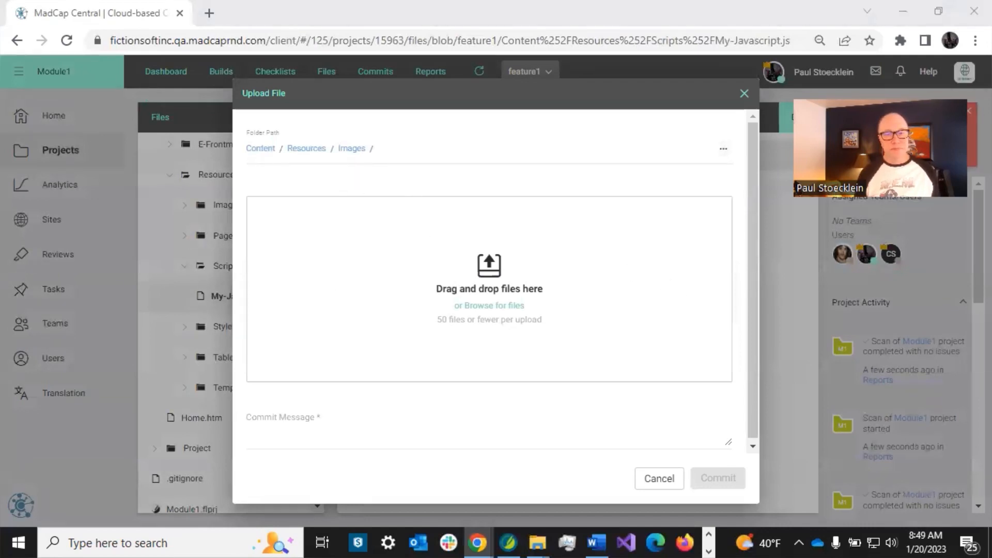
Add FictionSoft.bmp to the upload and commit it with the message "Added Fictionsoft logo"
{"action": "left_click_drag", "start_coordinate": [0, 424], "coordinate": [473, 288]}
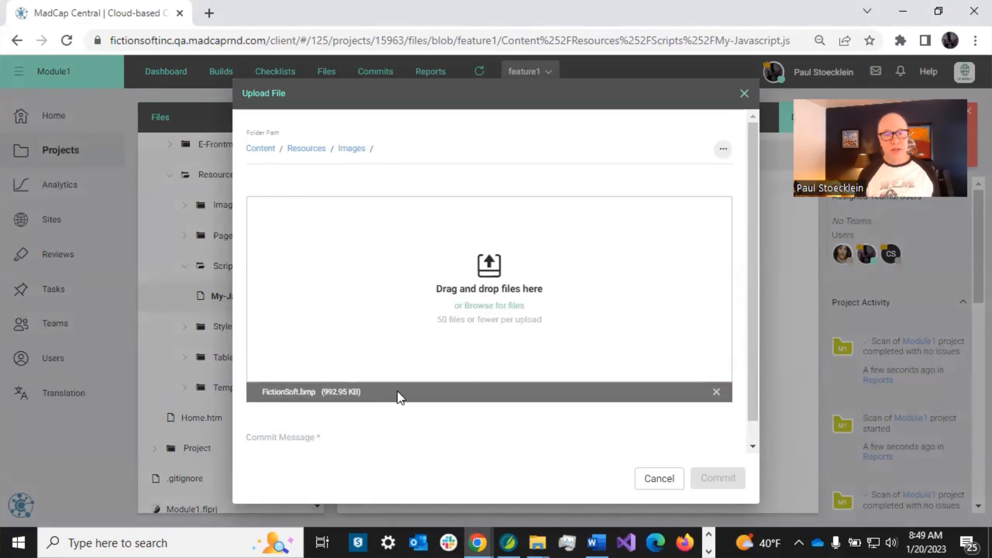
{"action": "left_click", "coordinate": [326, 443]}
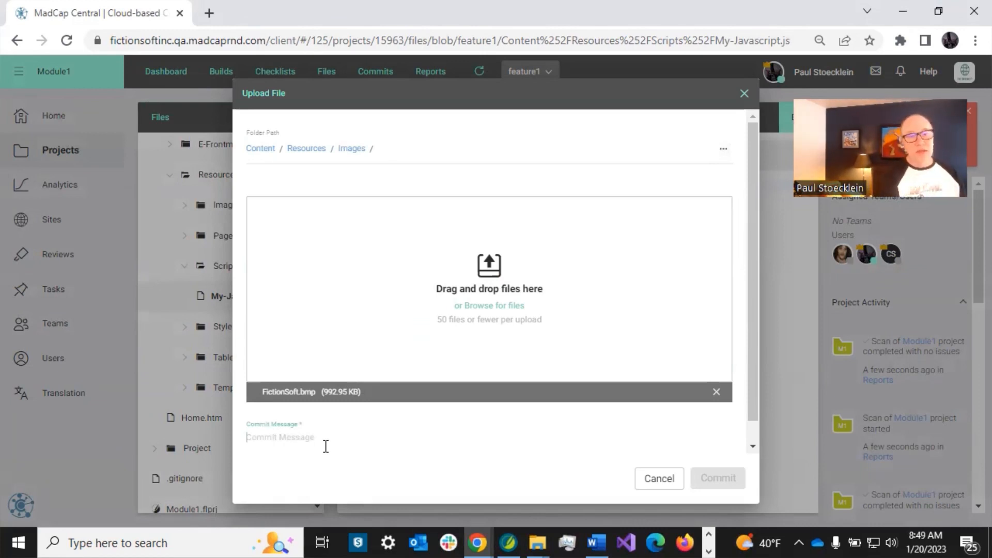
{"action": "type", "text": "Added F"}
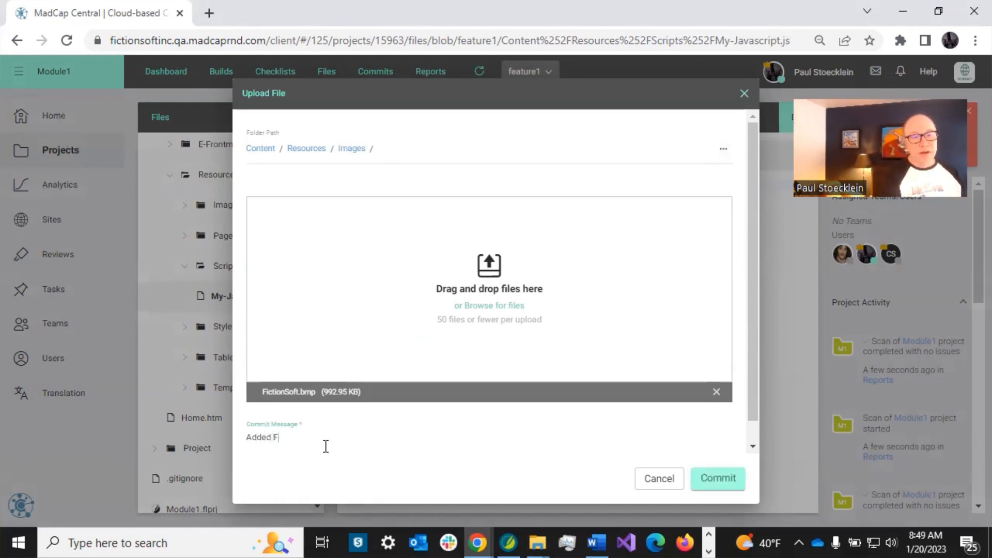
{"action": "type", "text": "ictionsoft logo"}
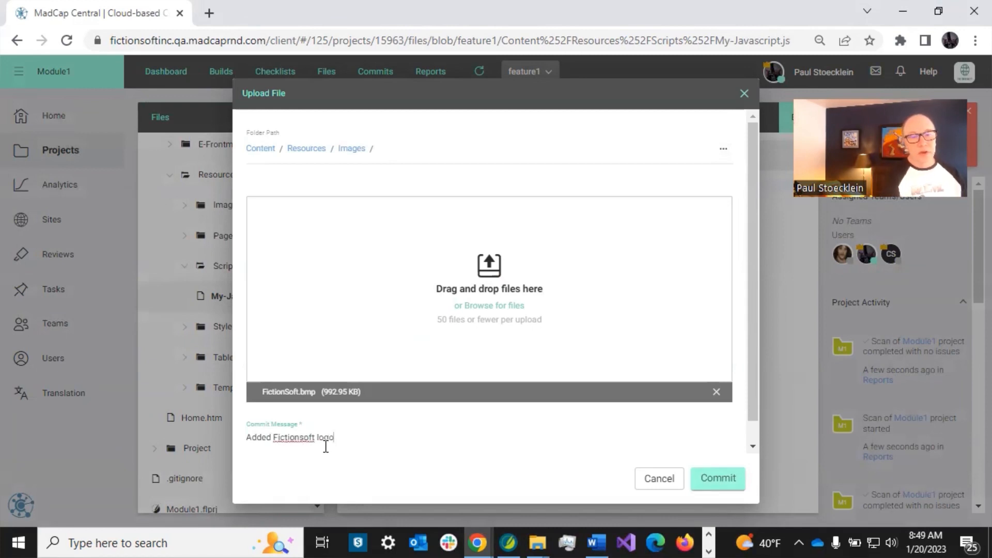
{"action": "left_click", "coordinate": [712, 476]}
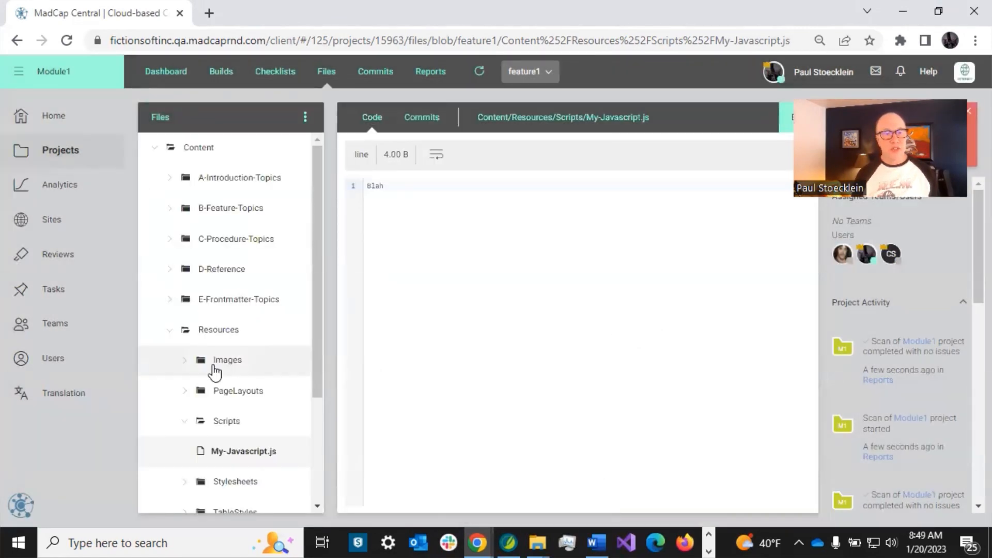
Expand the Images folder under Resources and check it for the uploaded logo file
{"action": "left_click", "coordinate": [184, 360]}
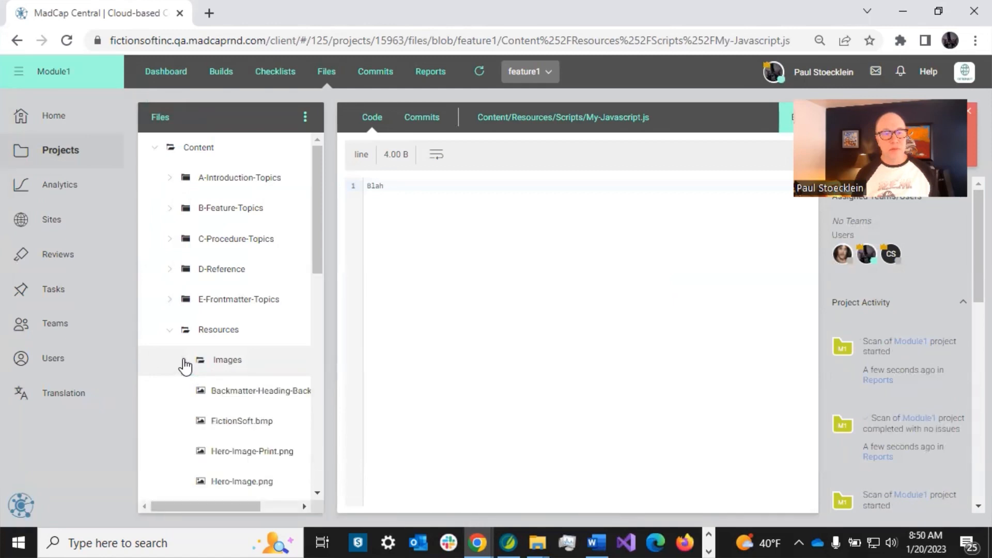
{"action": "scroll", "coordinate": [185, 361], "scroll_direction": "down", "scroll_amount": 2}
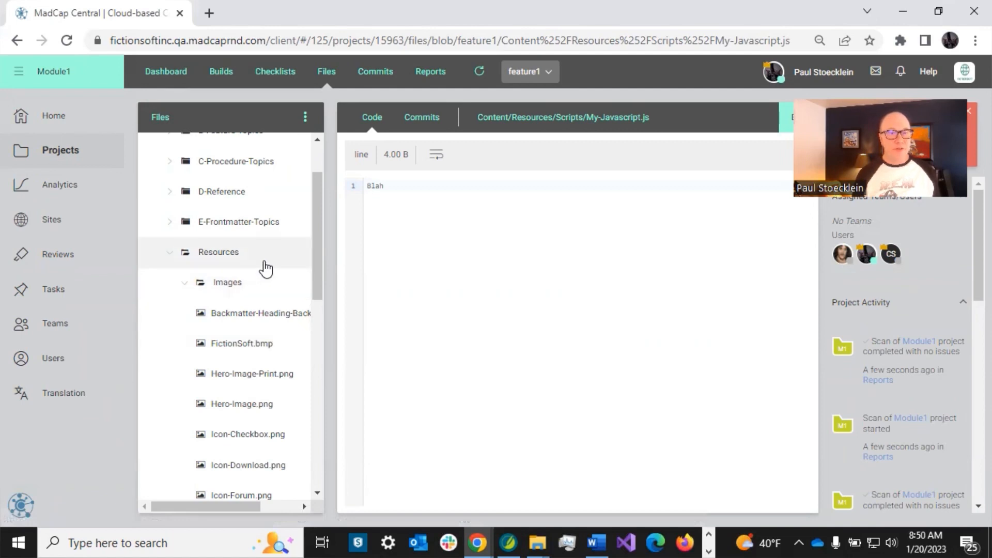
{"action": "scroll", "coordinate": [256, 267], "scroll_direction": "up", "scroll_amount": 2}
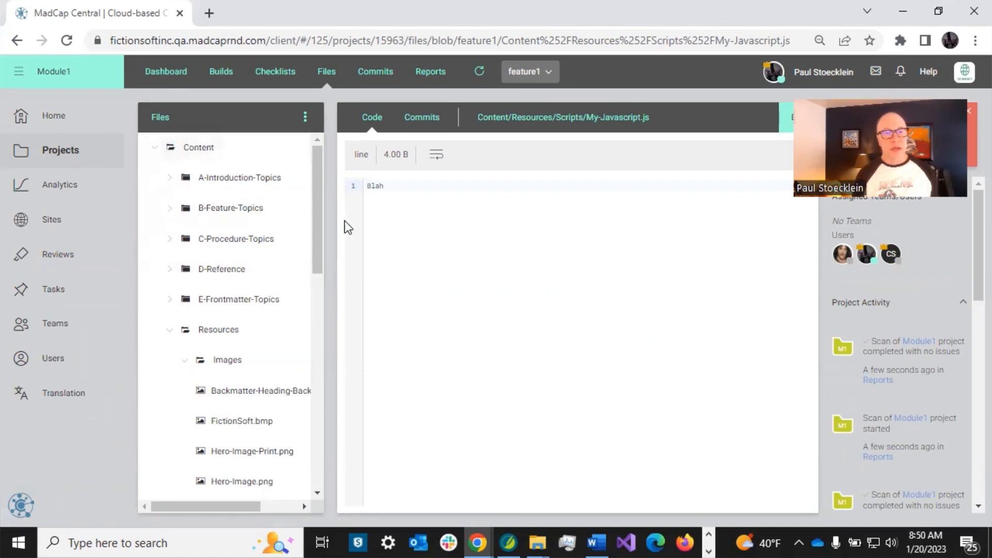
Start another file upload and set its folder path to Content
{"action": "left_click", "coordinate": [304, 118]}
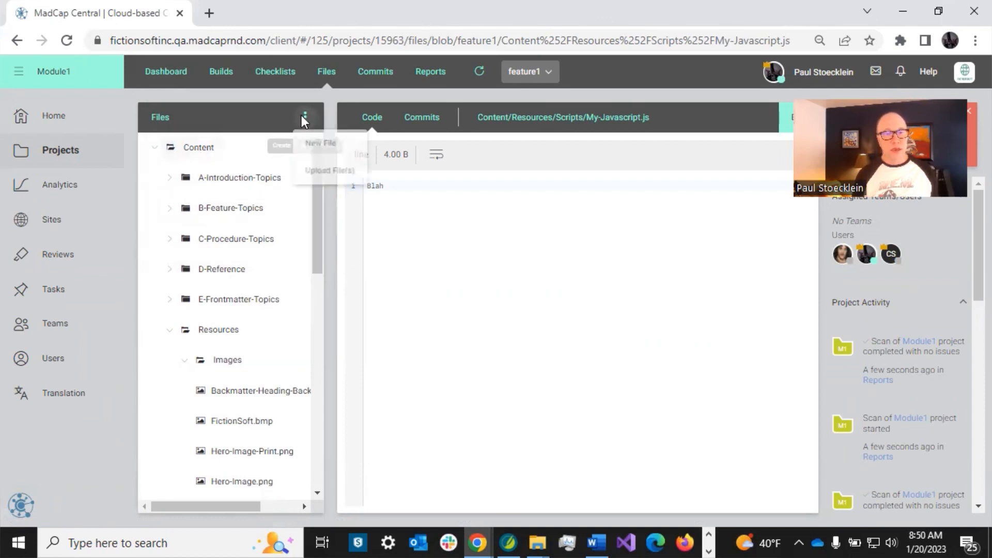
{"action": "left_click", "coordinate": [319, 179]}
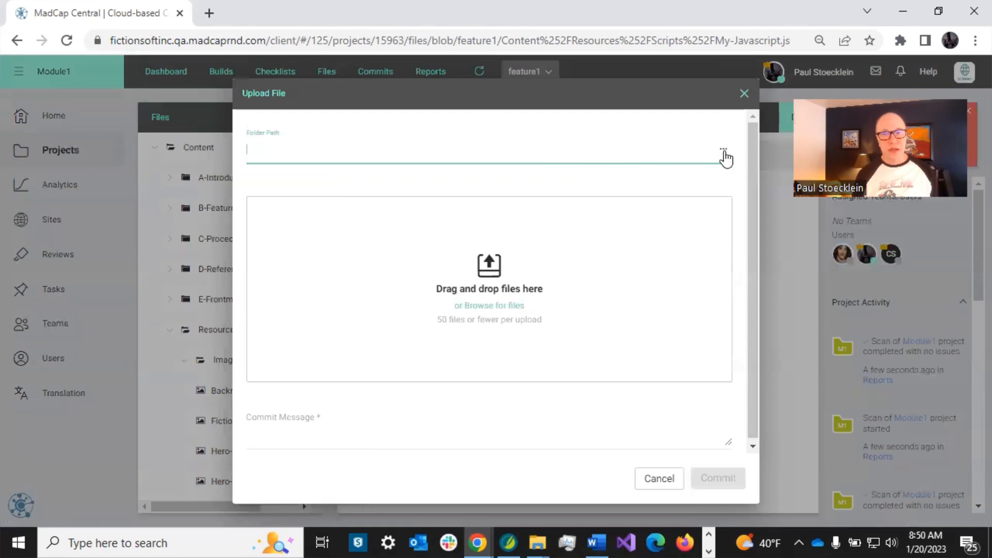
{"action": "left_click", "coordinate": [724, 149]}
{"action": "left_click", "coordinate": [311, 188]}
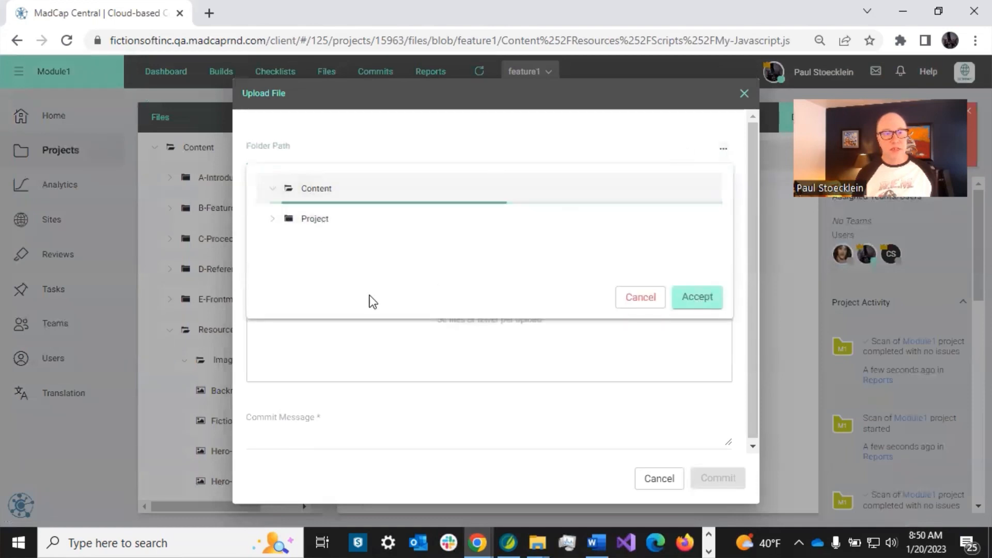
{"action": "left_click", "coordinate": [710, 297]}
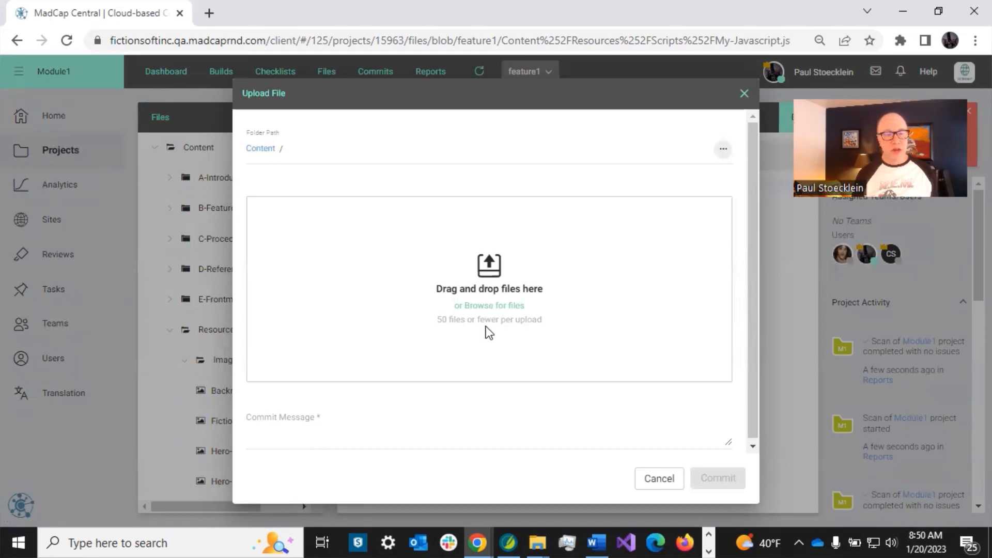
Add My PDF.pdf to the upload and commit it with the message "Added PDF file"
{"action": "left_click", "coordinate": [538, 543]}
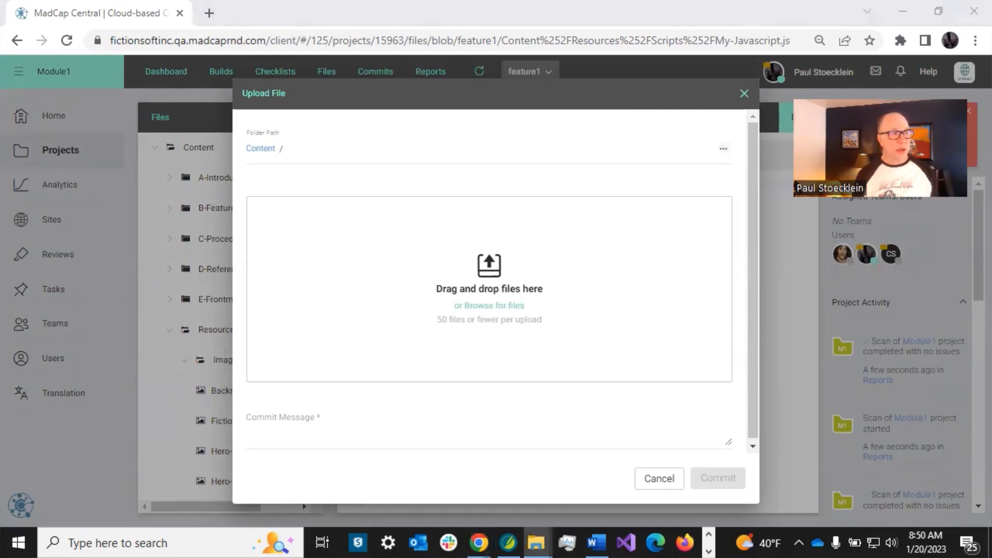
{"action": "left_click_drag", "start_coordinate": [150, 478], "coordinate": [492, 305]}
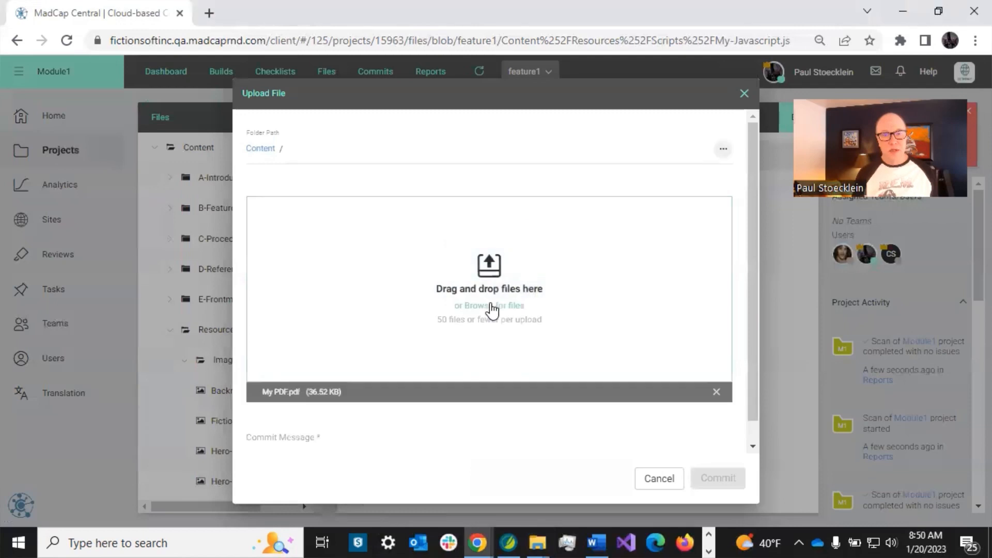
{"action": "left_click", "coordinate": [322, 443]}
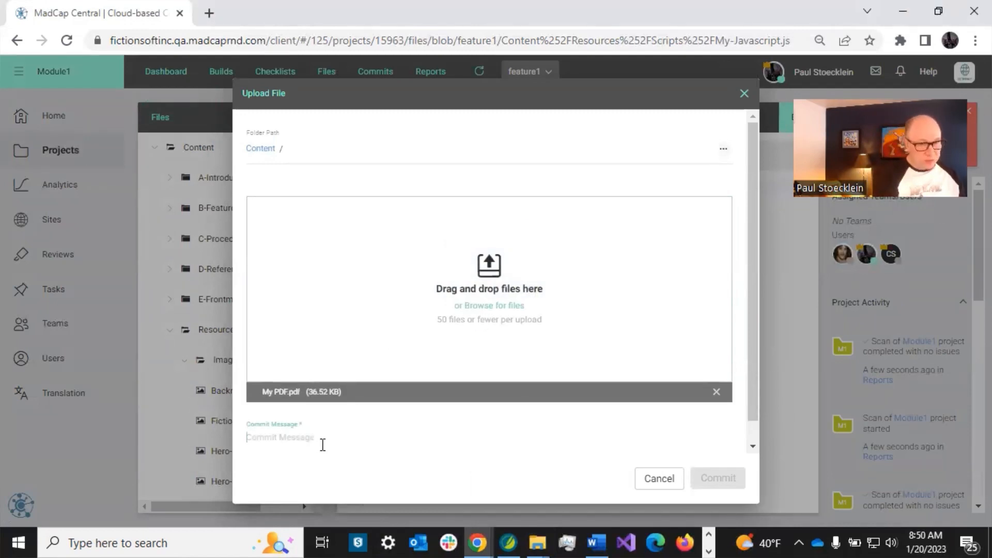
{"action": "type", "text": "Added PDF file"}
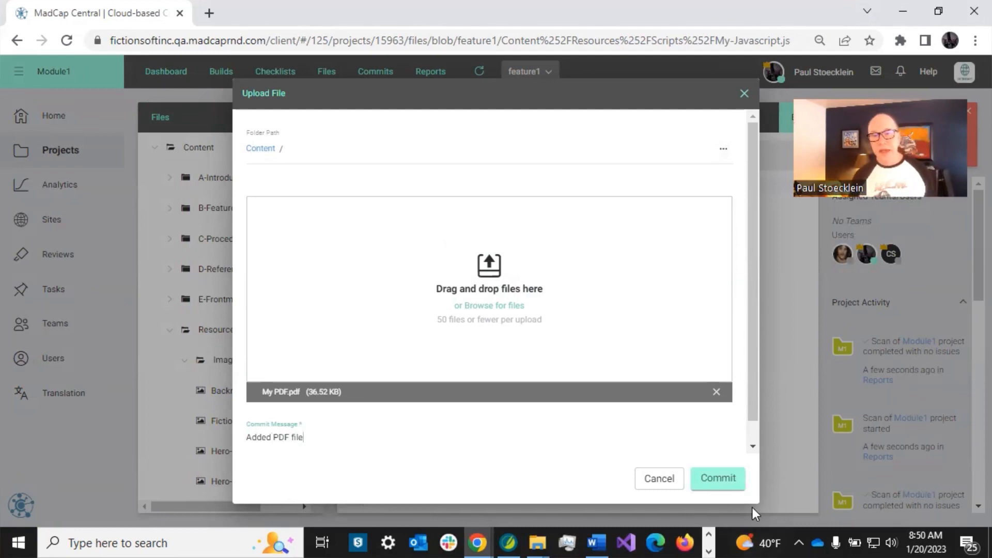
{"action": "left_click", "coordinate": [719, 480]}
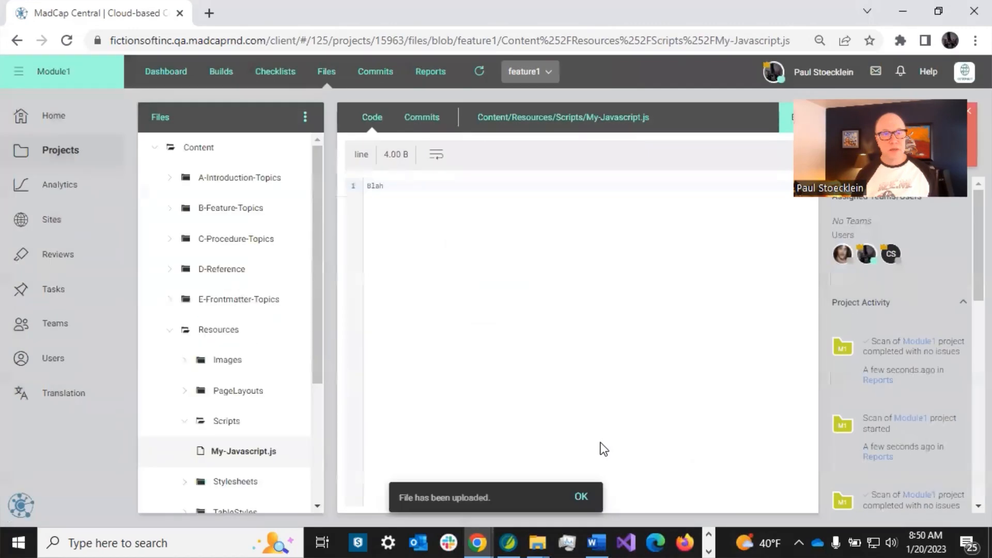
Open Procedure1.htm from the C-Procedure-Topics folder and compare its content and code views
{"action": "left_click", "coordinate": [172, 336]}
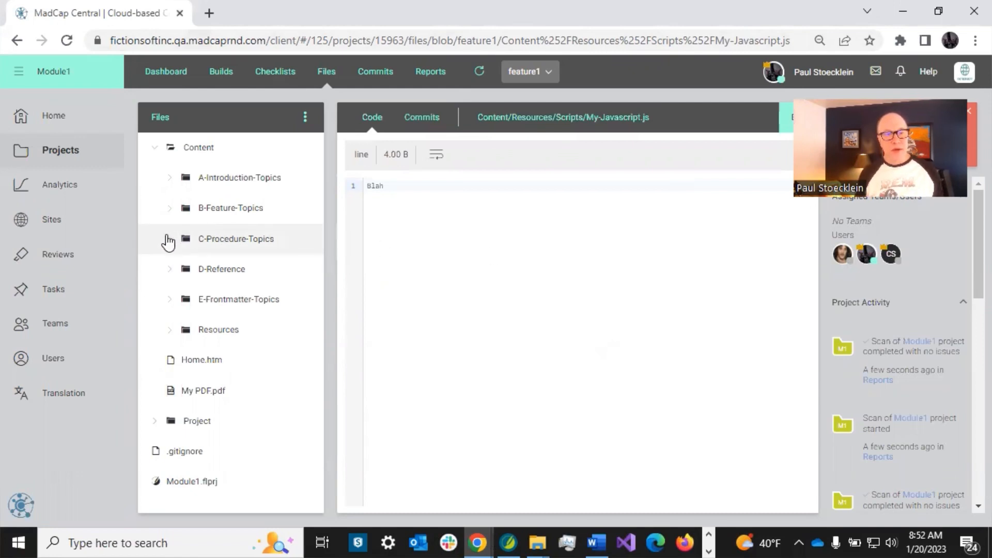
{"action": "left_click", "coordinate": [168, 241]}
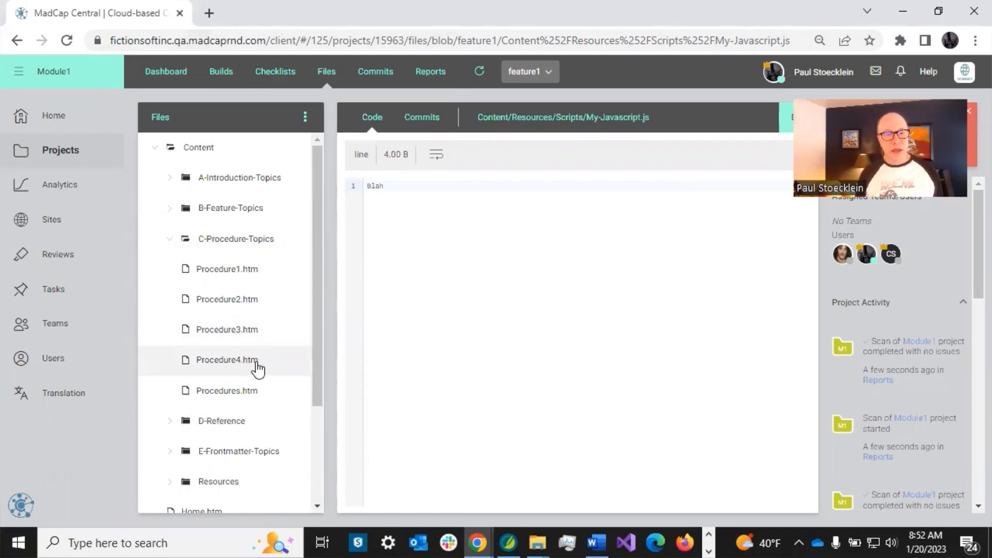
{"action": "left_click", "coordinate": [228, 280]}
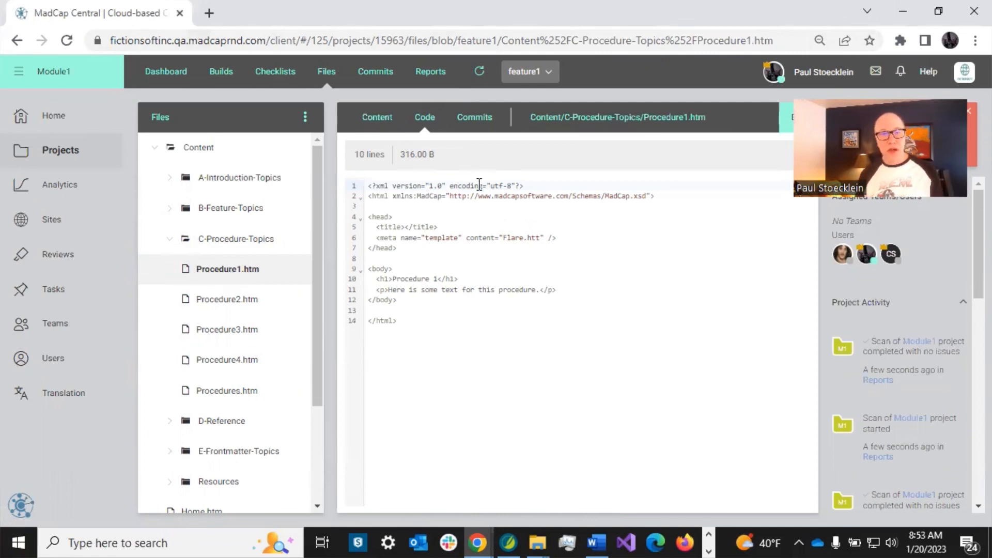
{"action": "left_click", "coordinate": [377, 119]}
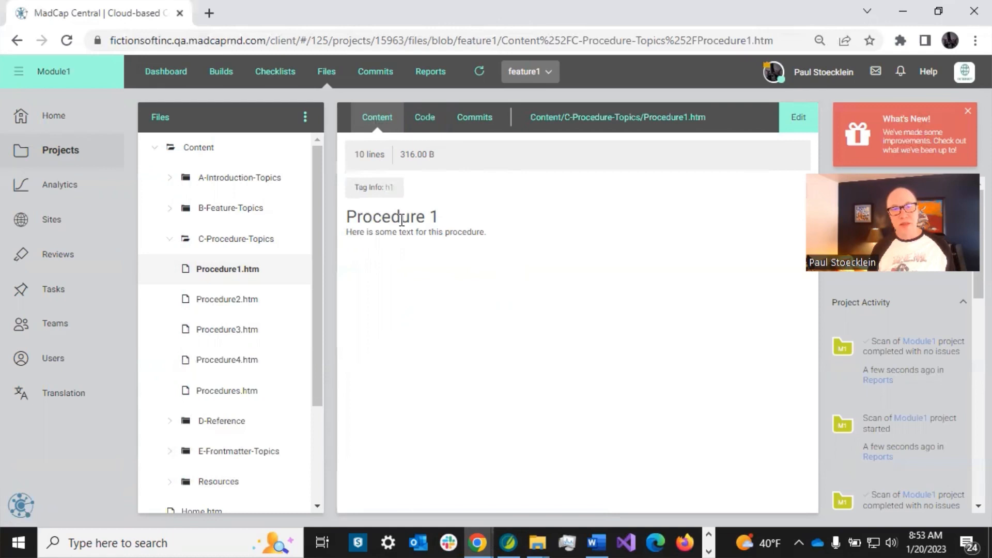
{"action": "left_click", "coordinate": [421, 126]}
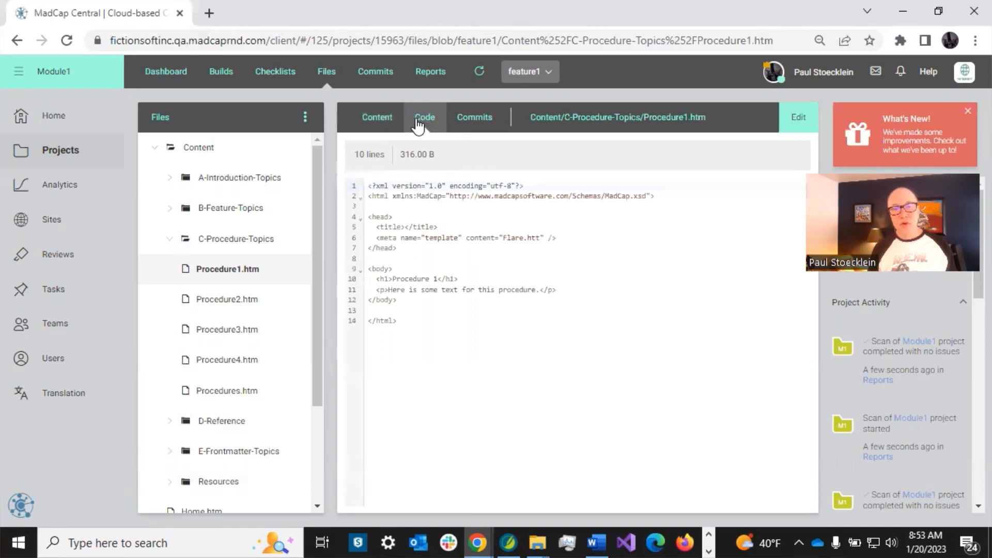
{"action": "left_click", "coordinate": [377, 124]}
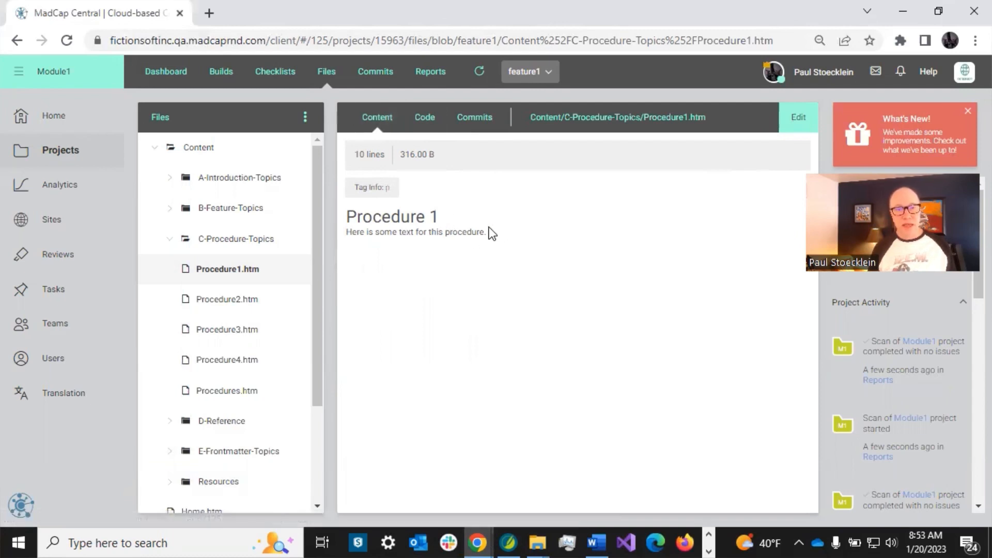
Start editing Procedure1.htm and add a new paragraph reading "New content here." after the existing text
{"action": "left_click", "coordinate": [801, 118]}
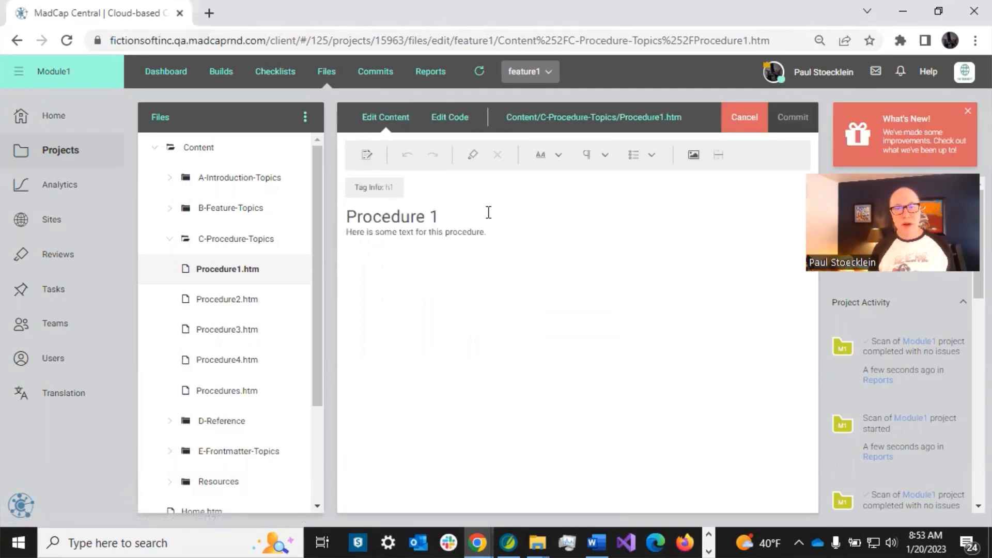
{"action": "left_click", "coordinate": [436, 234]}
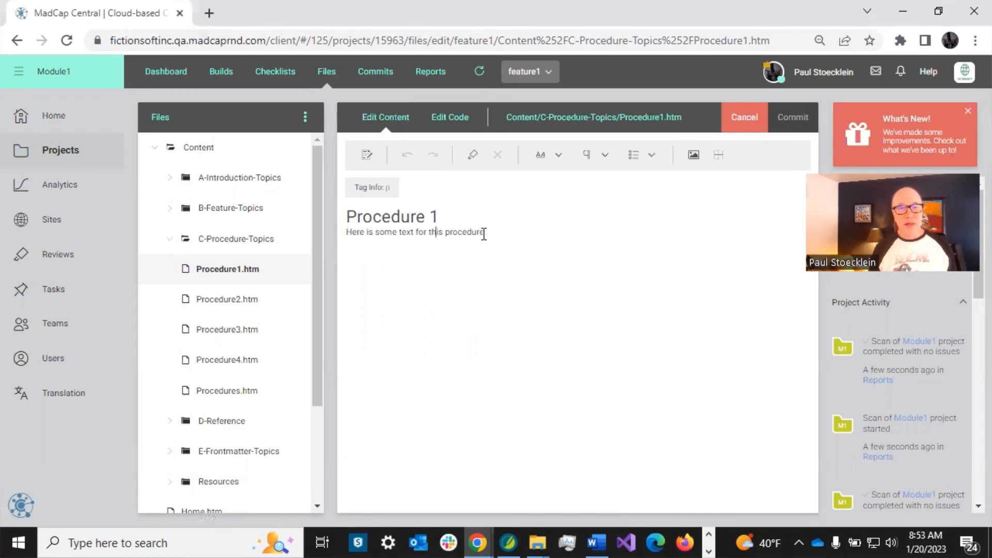
{"action": "left_click", "coordinate": [497, 230]}
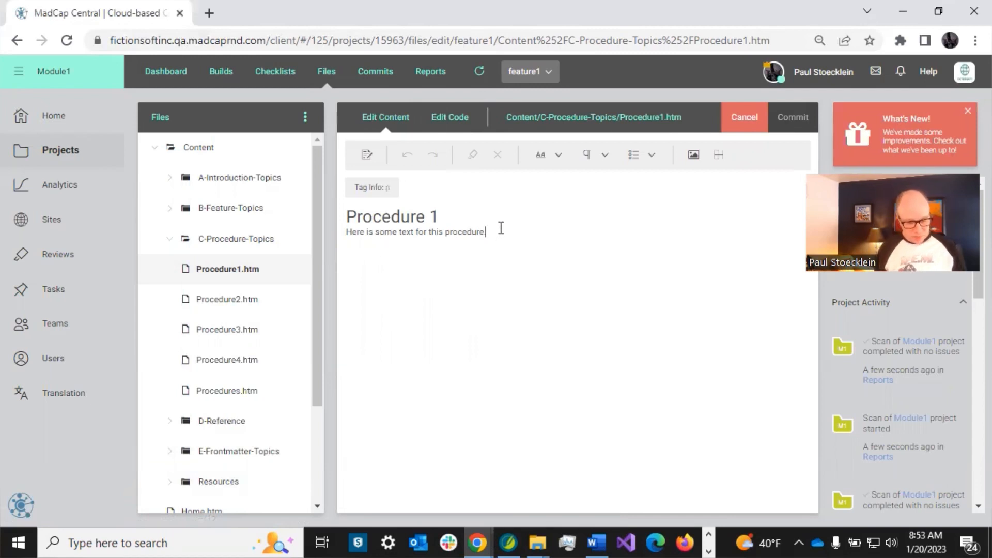
{"action": "key", "text": "Return"}
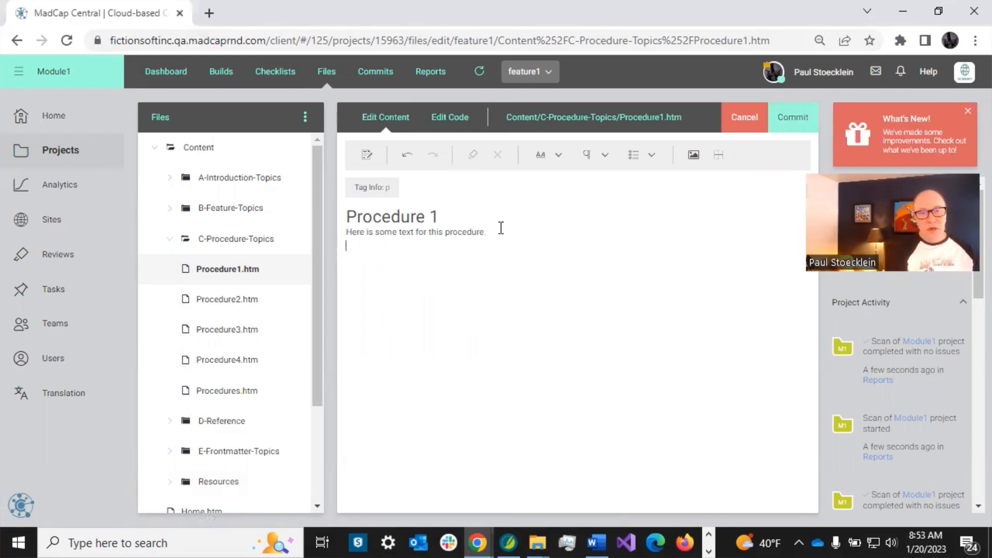
{"action": "type", "text": "New content"}
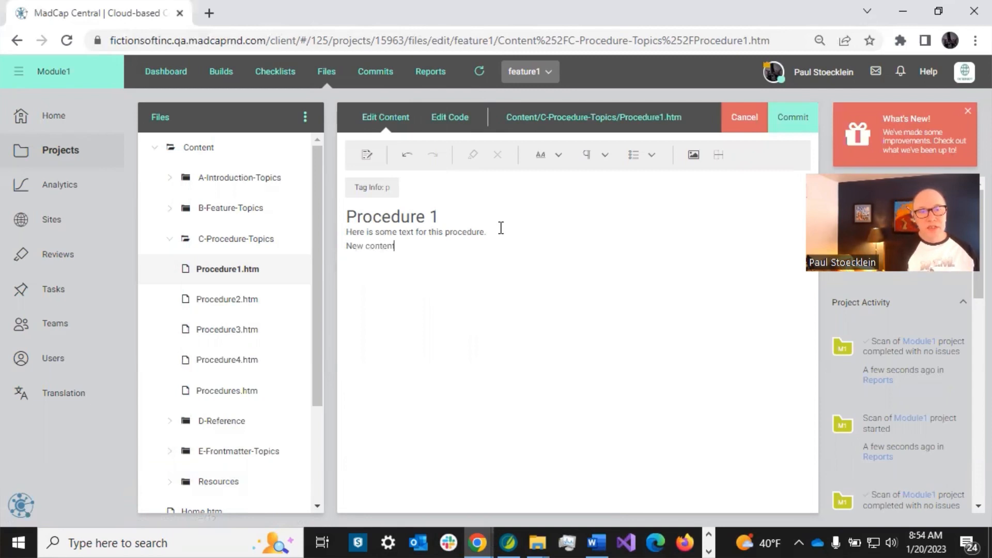
{"action": "type", "text": " here "}
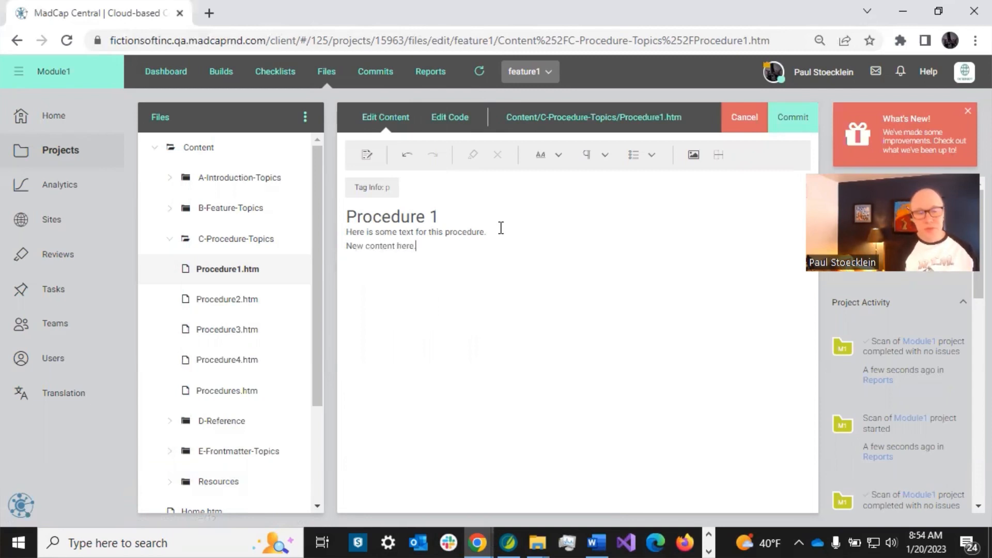
{"action": "type", "text": "."}
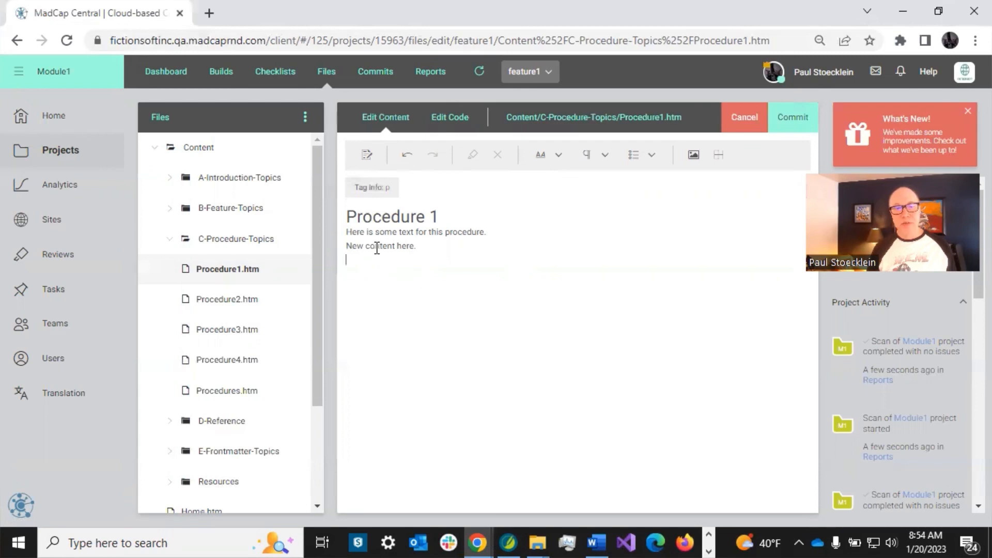
Turn on change tracking and add the paragraph "Here is some more." below the new content
{"action": "left_click_drag", "start_coordinate": [375, 247], "coordinate": [419, 250]}
{"action": "left_click", "coordinate": [418, 251]}
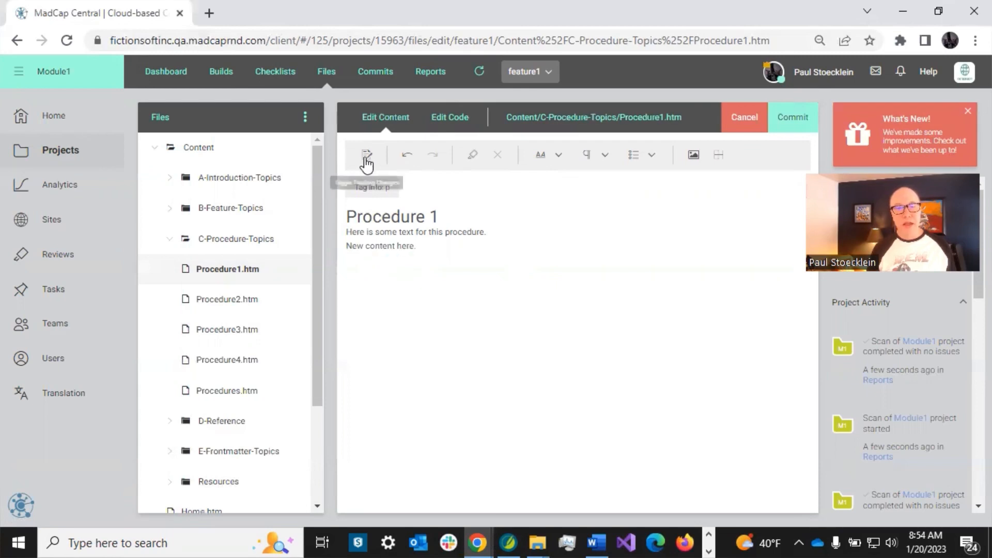
{"action": "left_click", "coordinate": [367, 154]}
{"action": "left_click", "coordinate": [367, 270]}
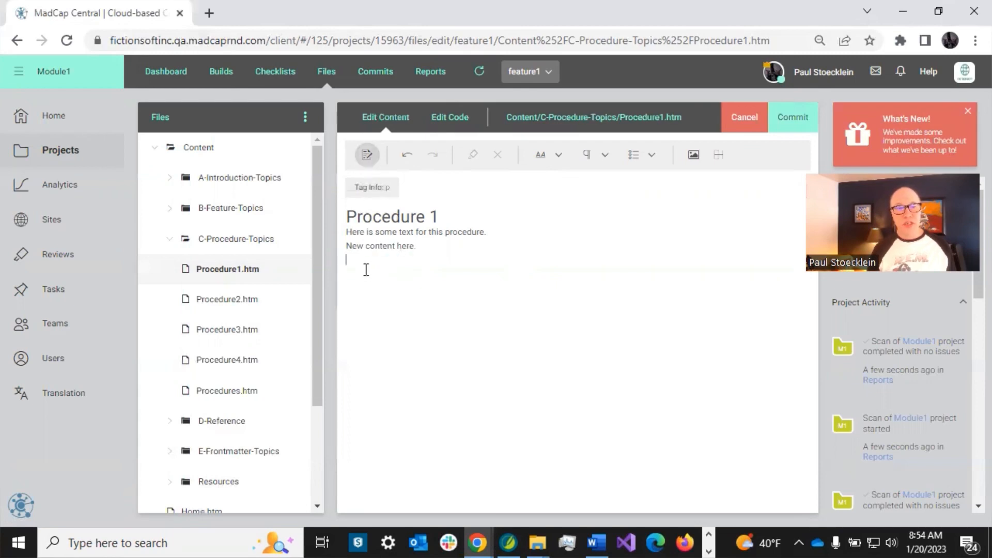
{"action": "type", "text": "H"}
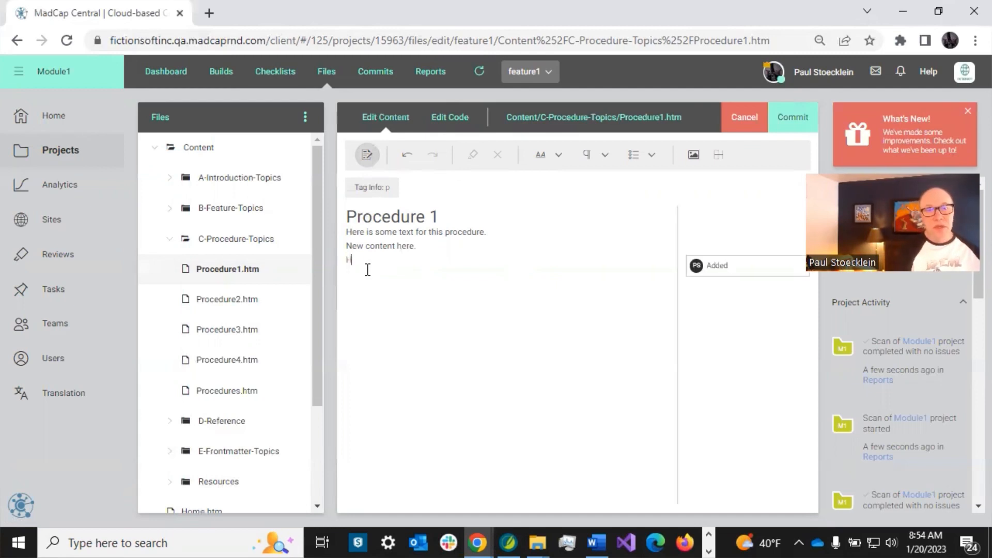
{"action": "type", "text": "ere is some more"}
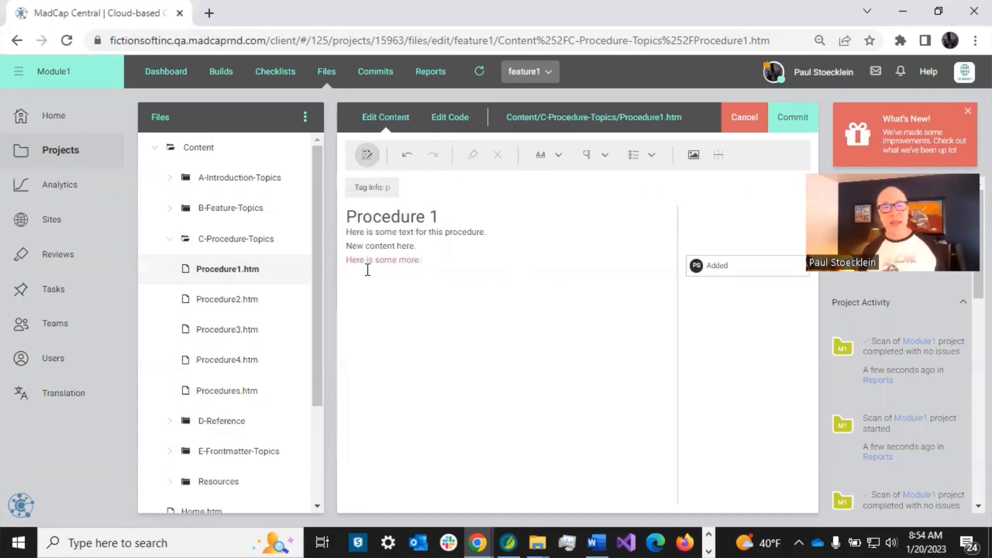
Turn off change tracking and add an untracked paragraph reading "Here is more." below the tracked one
{"action": "right_click", "coordinate": [723, 270]}
{"action": "left_click", "coordinate": [671, 274]}
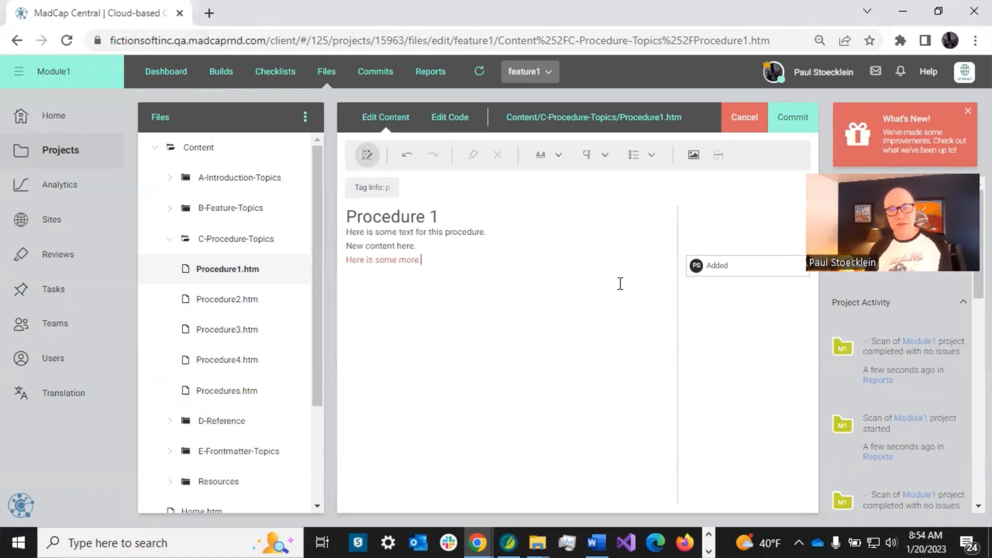
{"action": "left_click", "coordinate": [701, 279]}
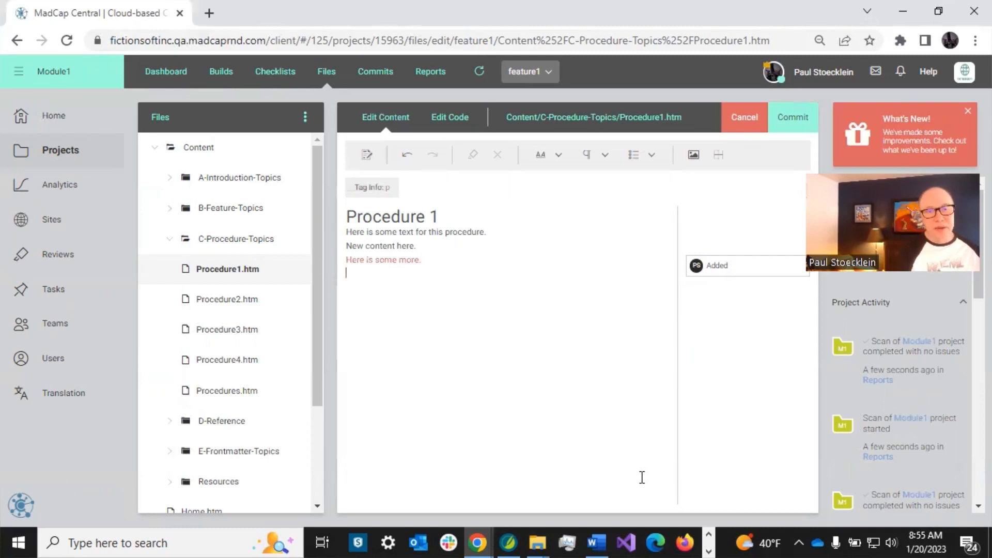
{"action": "type", "text": "Here is more."}
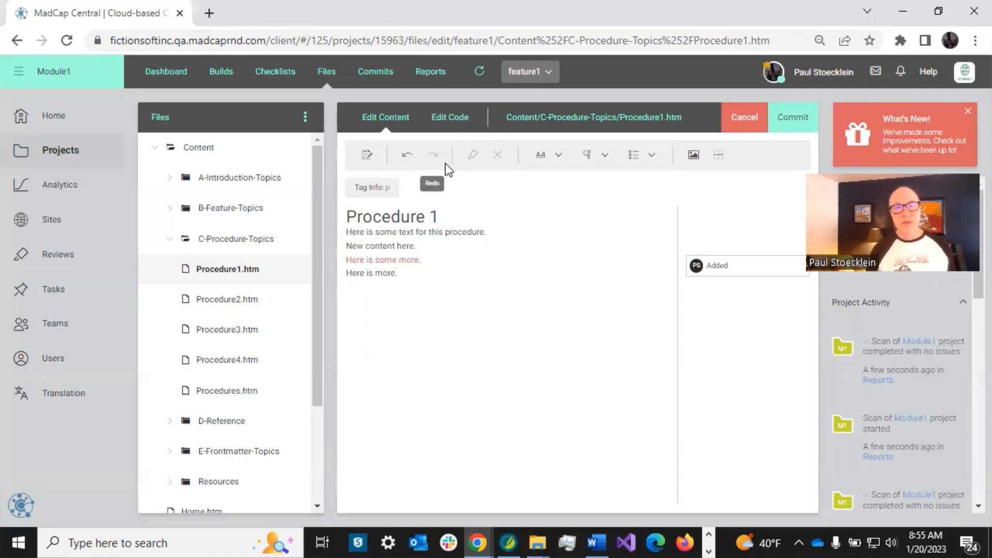
Annotate the word "procedure" in the first paragraph with the comment "My comment"
{"action": "double_click", "coordinate": [458, 228]}
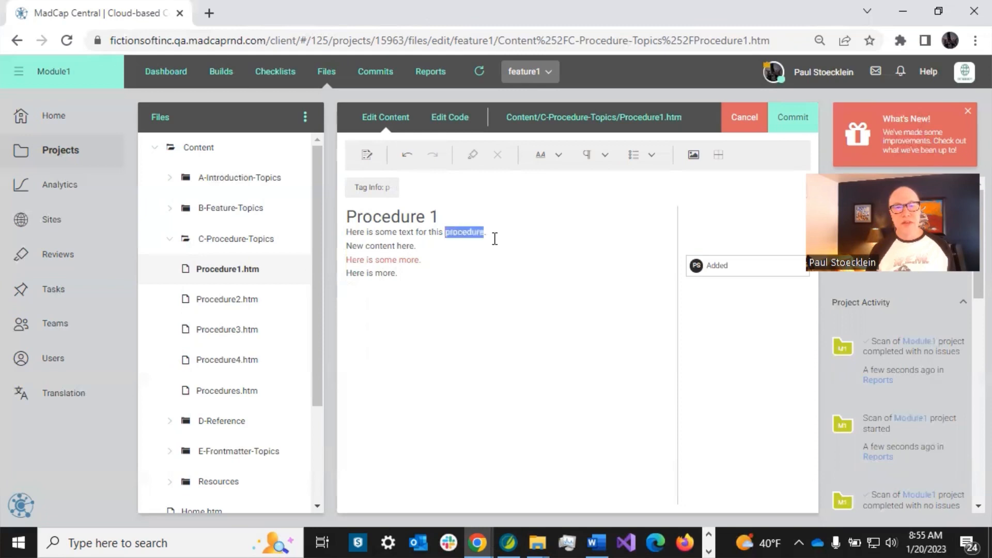
{"action": "left_click", "coordinate": [472, 158]}
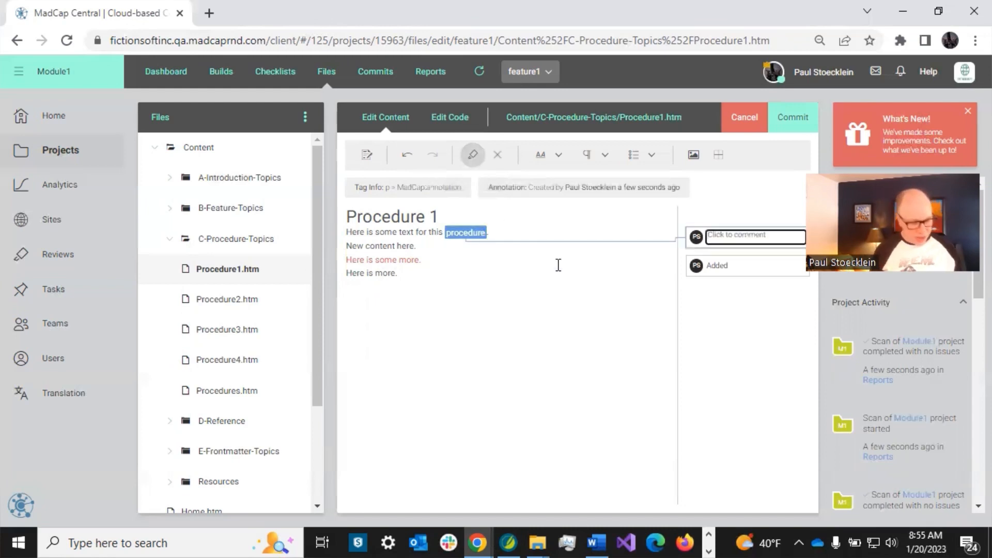
{"action": "type", "text": "My comment"}
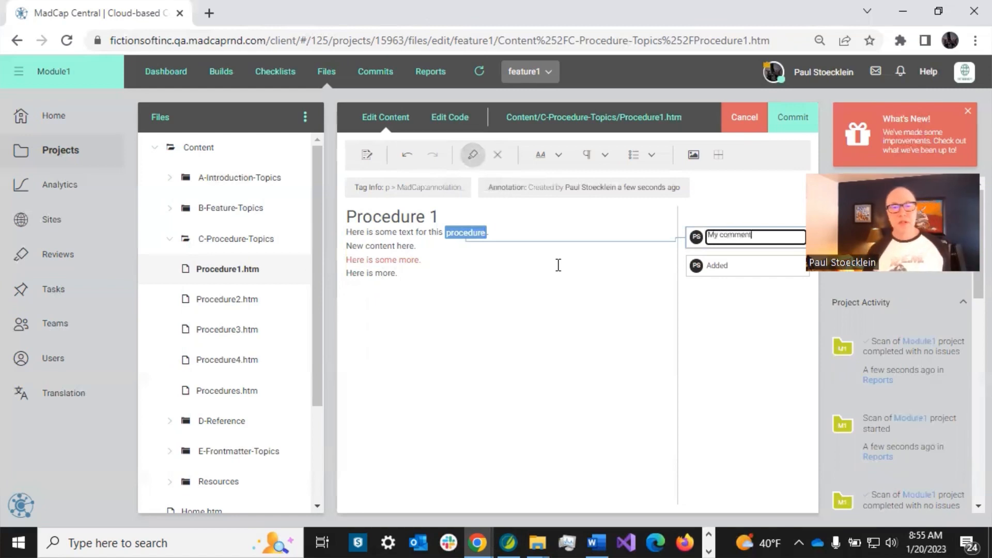
{"action": "left_click", "coordinate": [474, 235]}
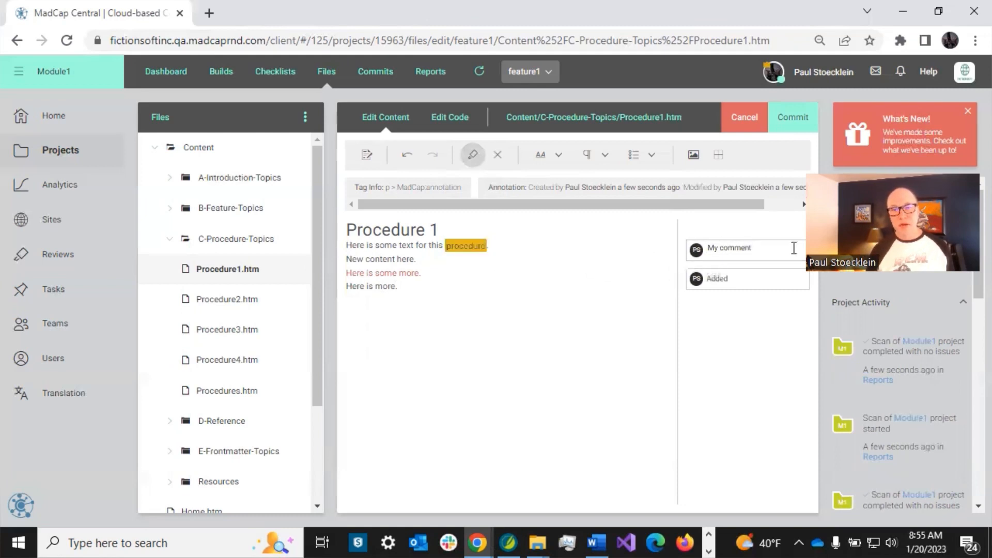
{"action": "left_click", "coordinate": [565, 293]}
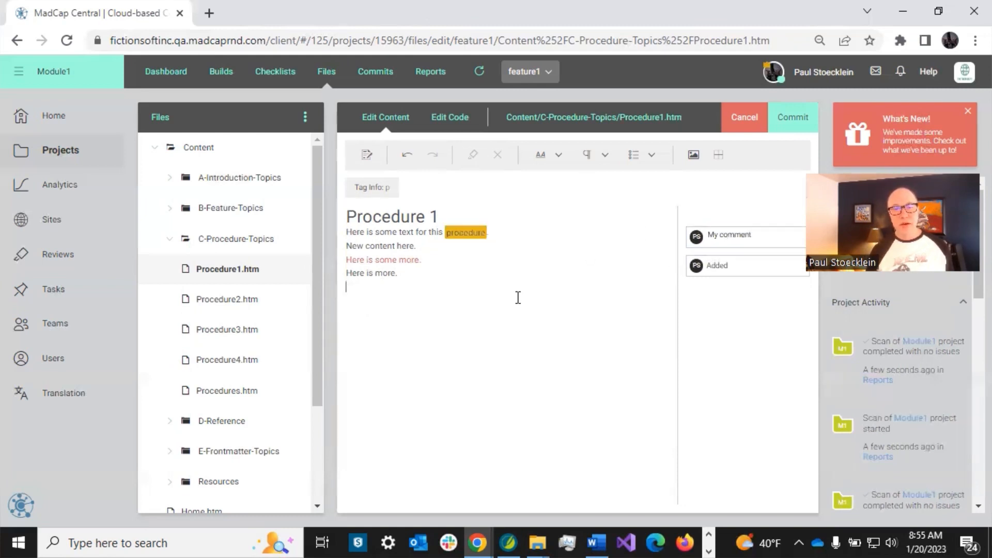
{"action": "left_click", "coordinate": [778, 241]}
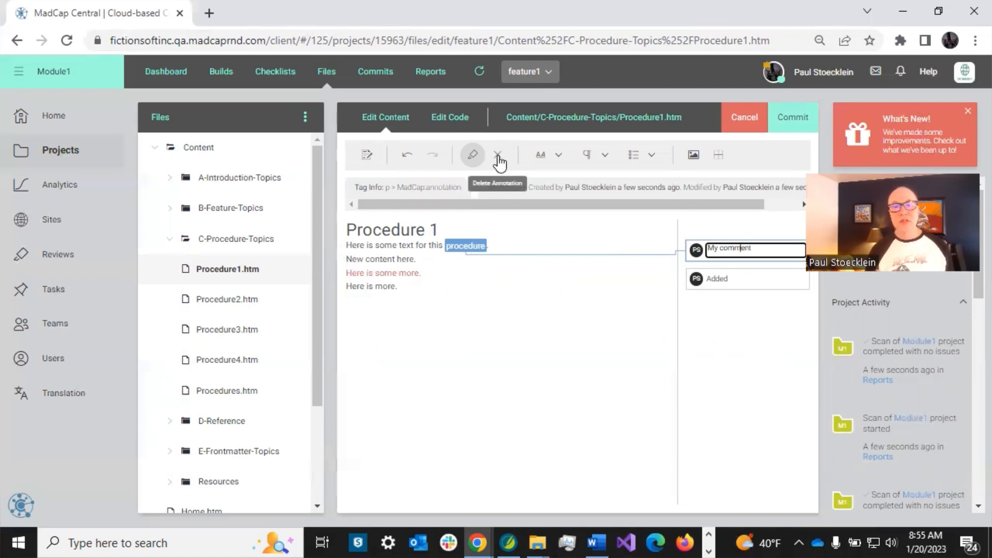
Make the word "text" in the first paragraph bold
{"action": "left_click", "coordinate": [560, 157]}
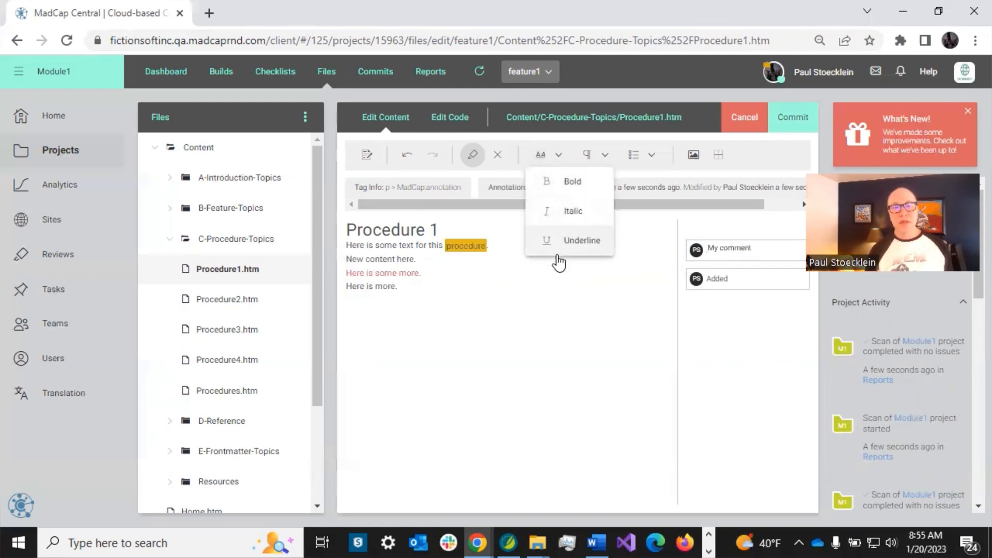
{"action": "left_click", "coordinate": [467, 316]}
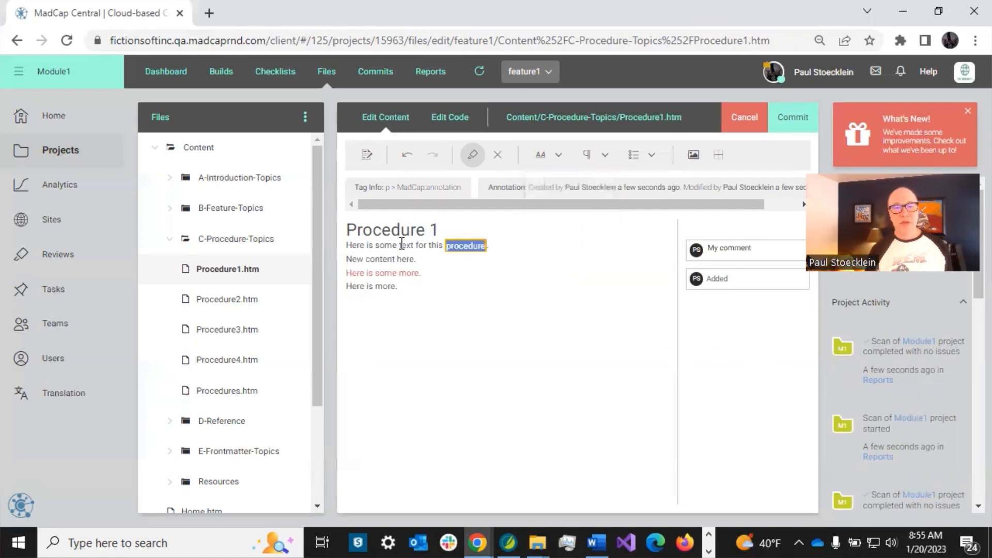
{"action": "left_click_drag", "start_coordinate": [402, 244], "coordinate": [408, 237]}
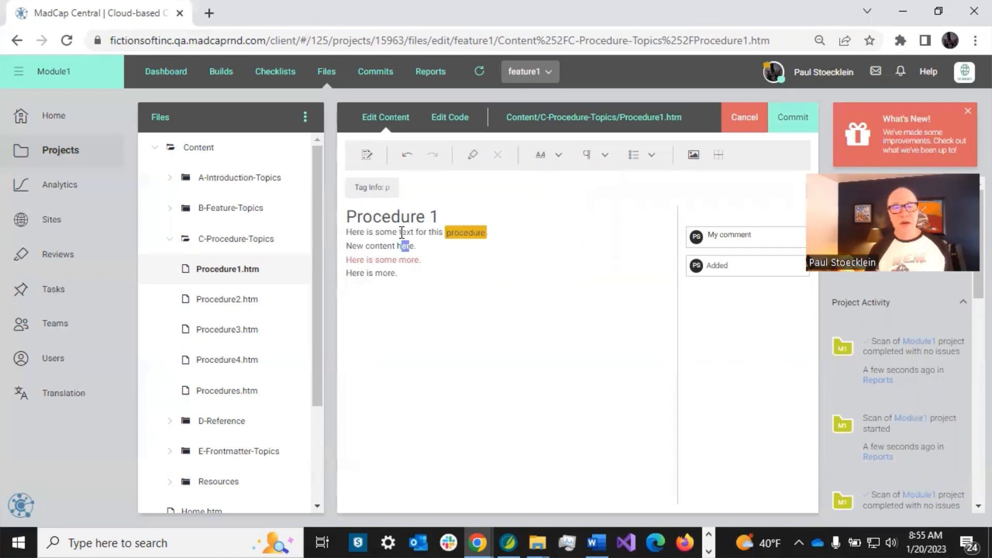
{"action": "left_click_drag", "start_coordinate": [399, 232], "coordinate": [418, 232]}
{"action": "left_click", "coordinate": [559, 156]}
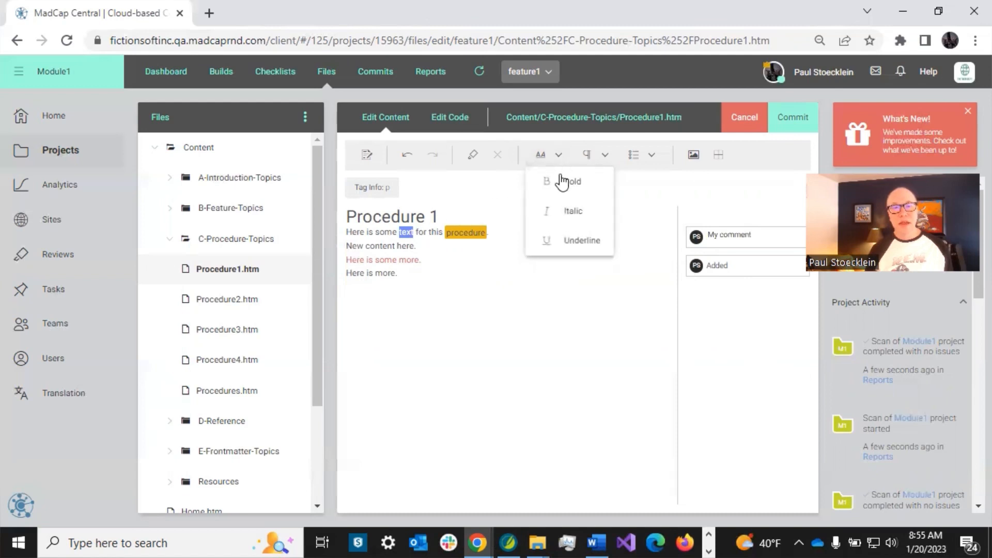
{"action": "left_click", "coordinate": [562, 182]}
Italicize the word "content" in the "New content here." paragraph
{"action": "double_click", "coordinate": [377, 247]}
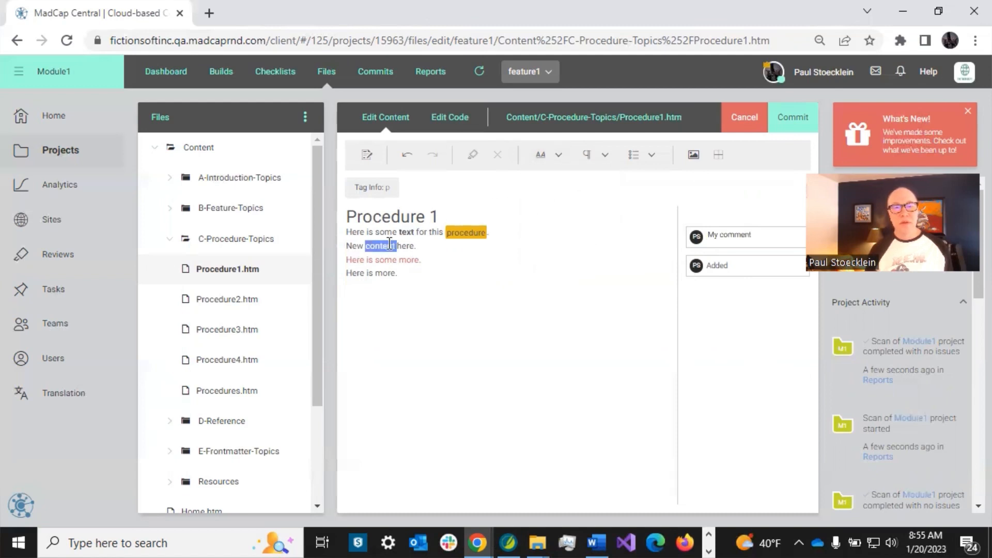
{"action": "left_click", "coordinate": [559, 156]}
{"action": "left_click", "coordinate": [563, 207]}
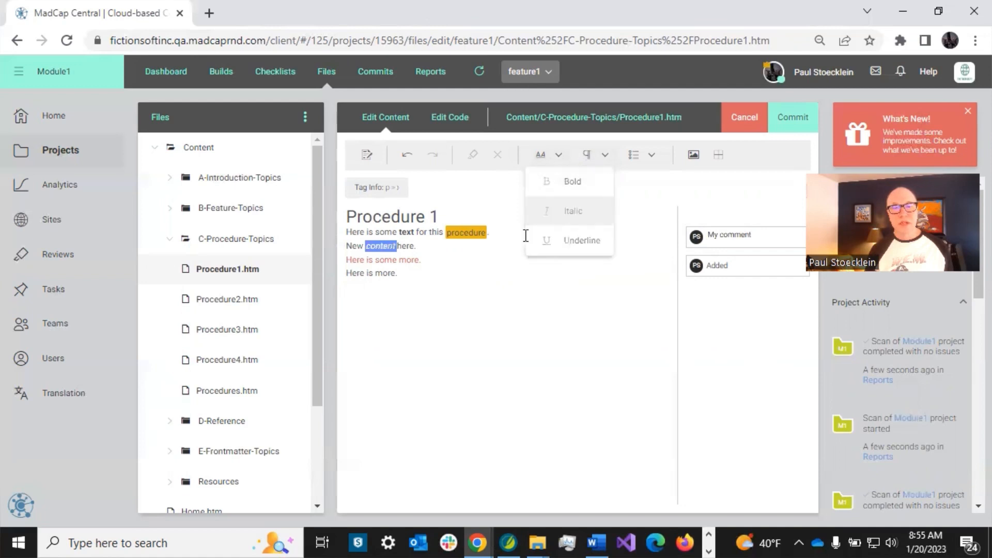
{"action": "left_click", "coordinate": [414, 259]}
{"action": "left_click", "coordinate": [410, 274]}
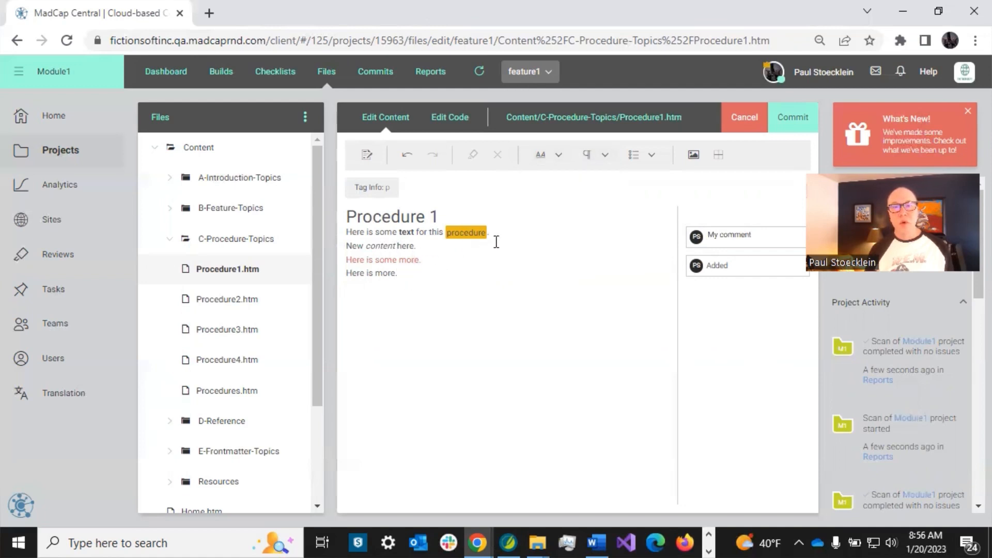
Add two paragraphs reading "Subheading" and "text" below "Here is more."
{"action": "left_click", "coordinate": [606, 157]}
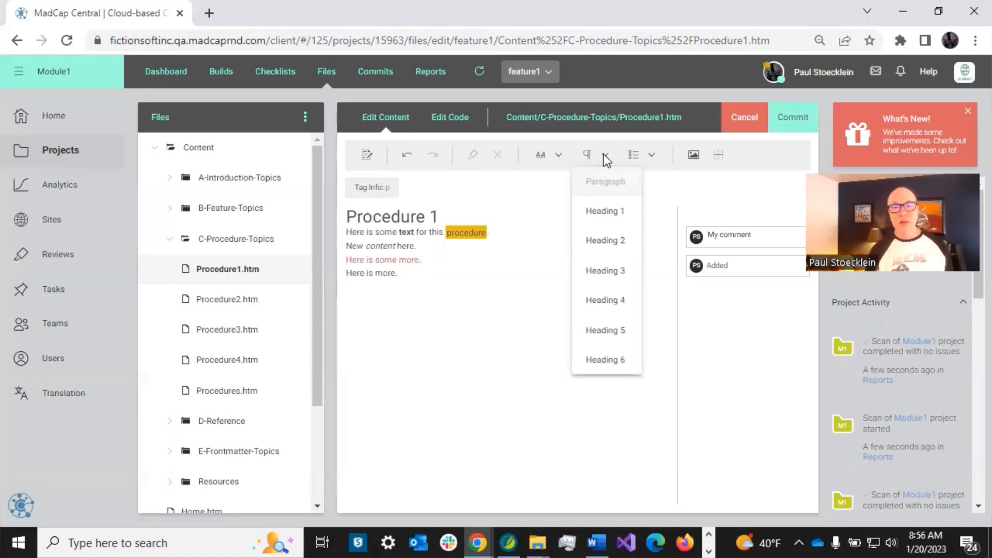
{"action": "left_click", "coordinate": [430, 274]}
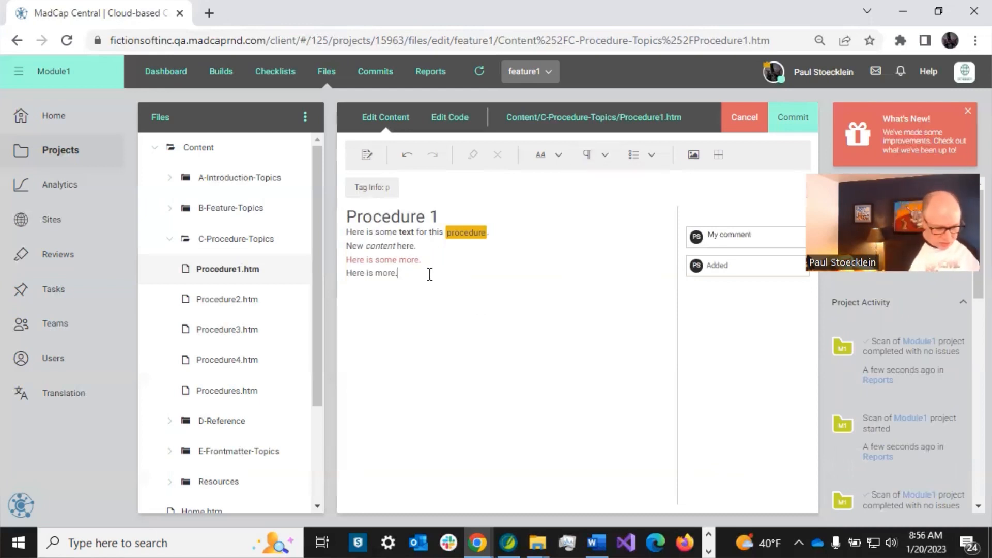
{"action": "key", "text": "Return"}
{"action": "type", "text": "Subheading"}
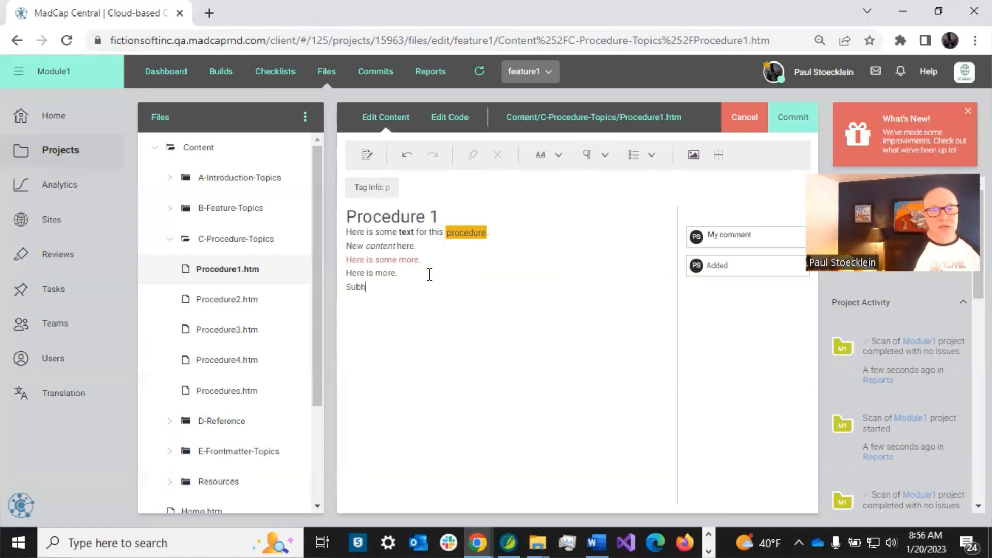
{"action": "key", "text": "Return"}
{"action": "type", "text": "te"}
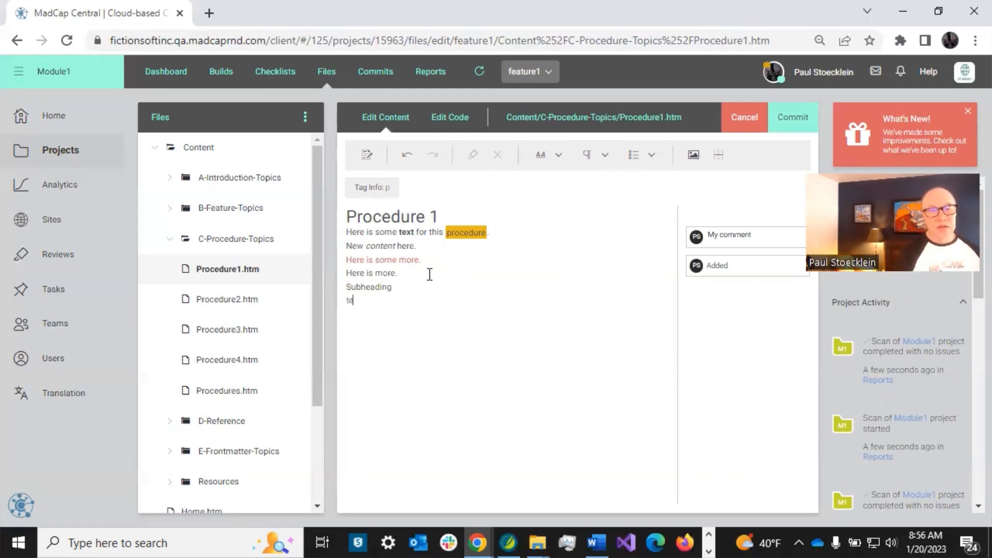
{"action": "type", "text": "xt"}
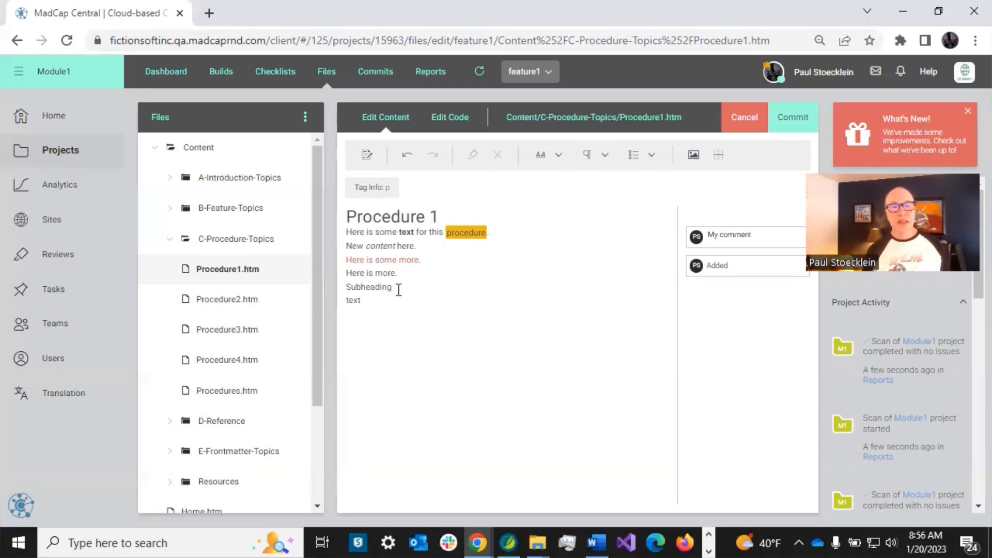
Format the "Subheading" paragraph as Heading 2
{"action": "left_click", "coordinate": [370, 287]}
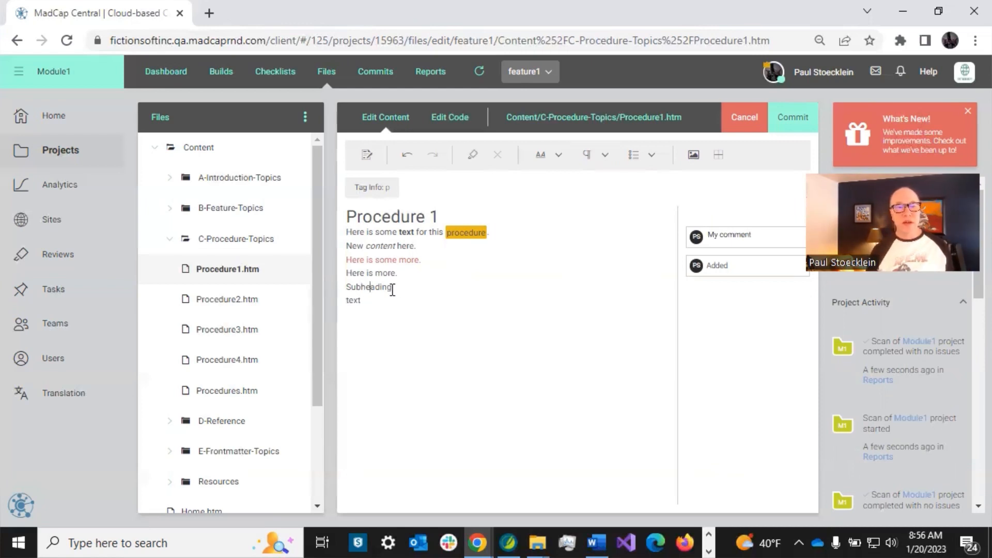
{"action": "left_click", "coordinate": [560, 156]}
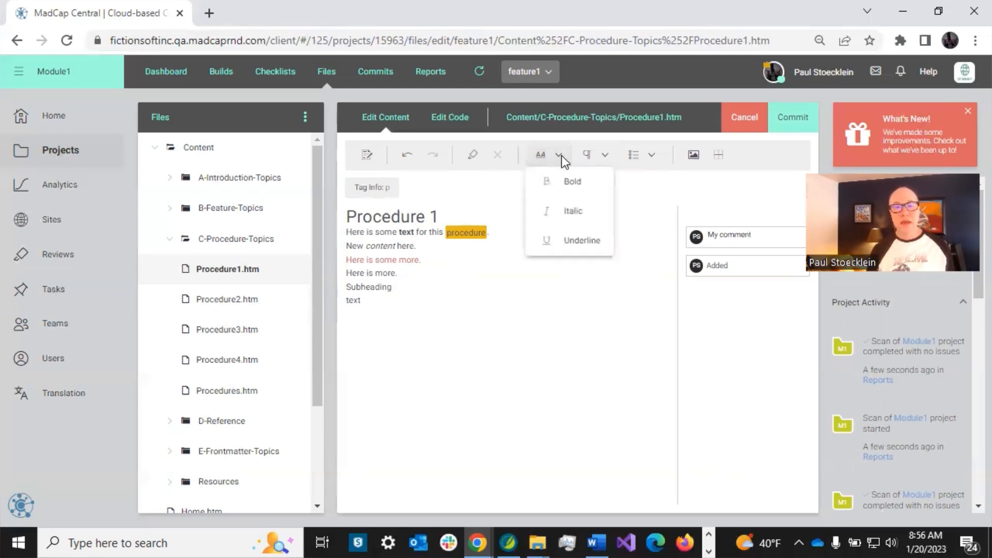
{"action": "left_click", "coordinate": [603, 158]}
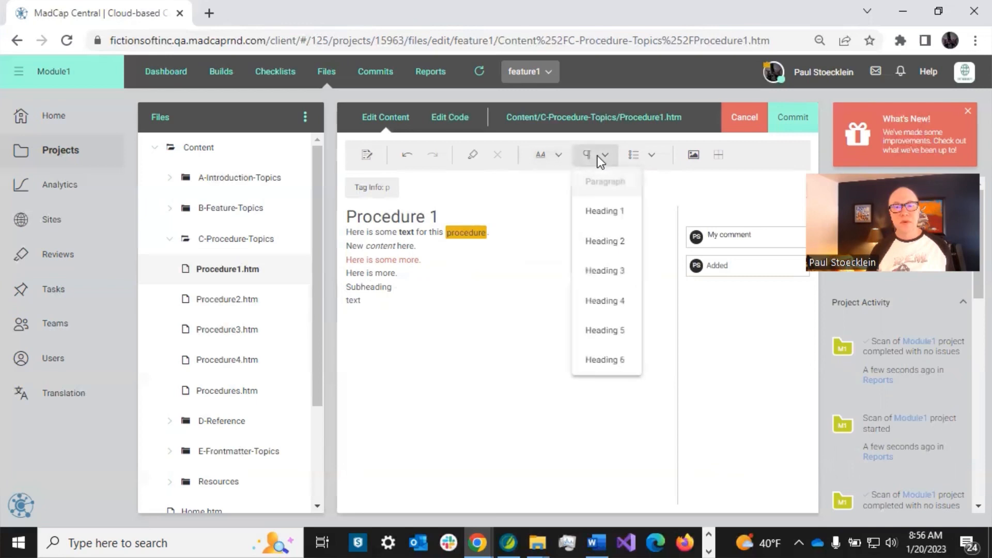
{"action": "left_click", "coordinate": [602, 241]}
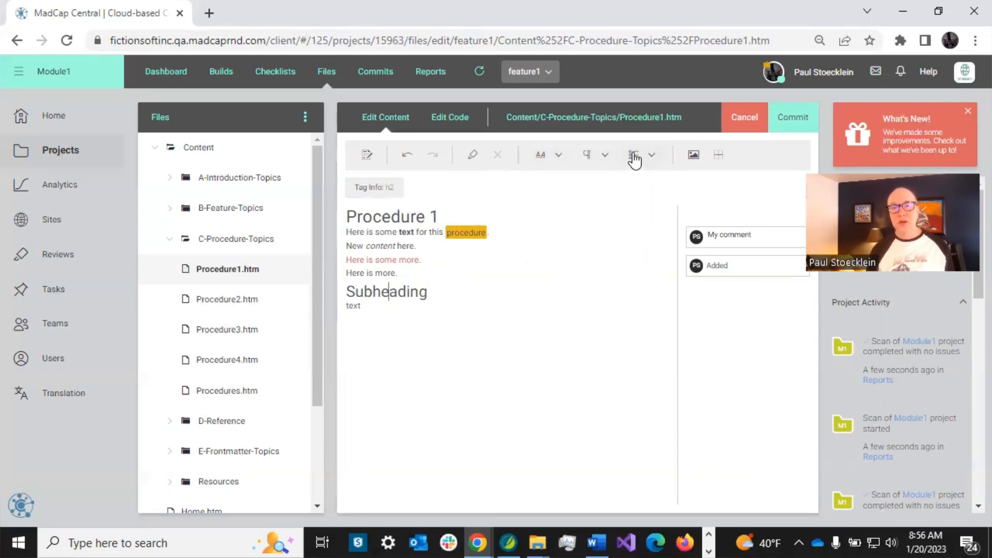
Add three paragraphs reading "List item 1", "List item 2" and "List item 3" below "text"
{"action": "left_click", "coordinate": [392, 307]}
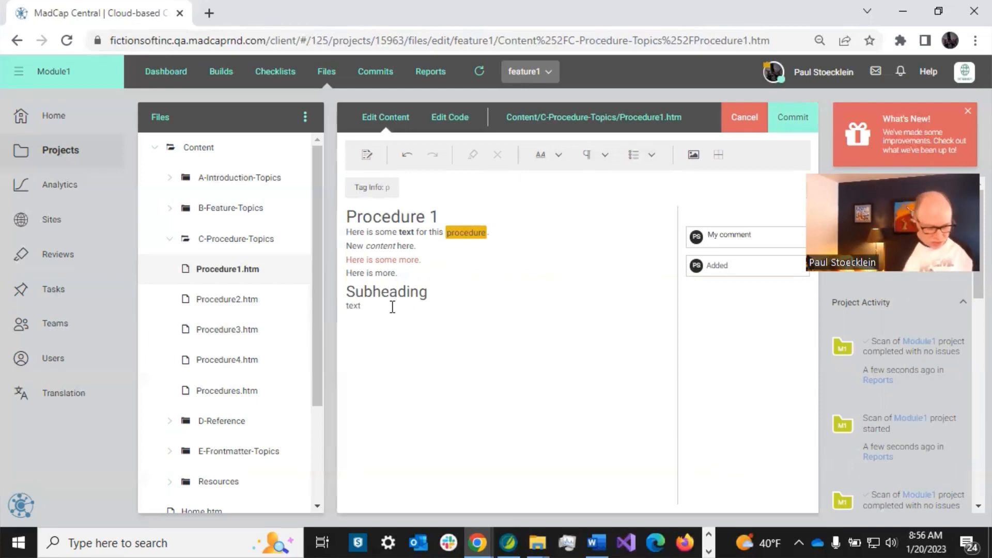
{"action": "type", "text": "List"}
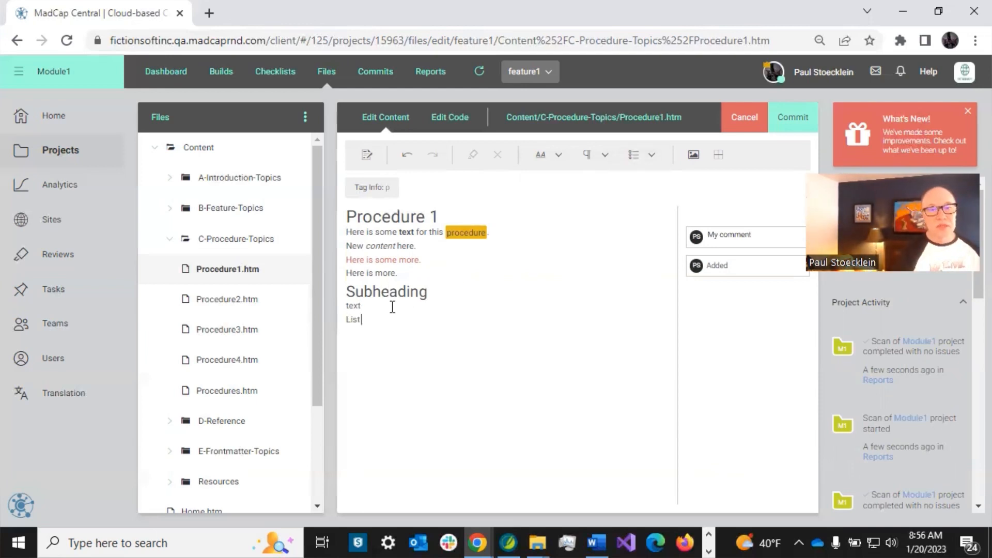
{"action": "type", "text": " item 1"}
{"action": "key", "text": "Return"}
{"action": "type", "text": "List item 2"}
{"action": "key", "text": "Return"}
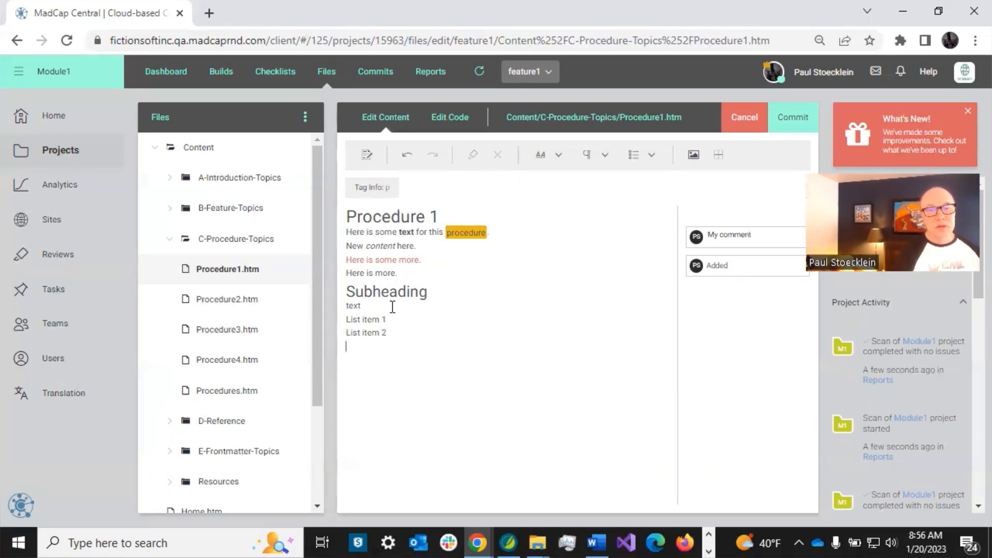
{"action": "type", "text": "List item 3"}
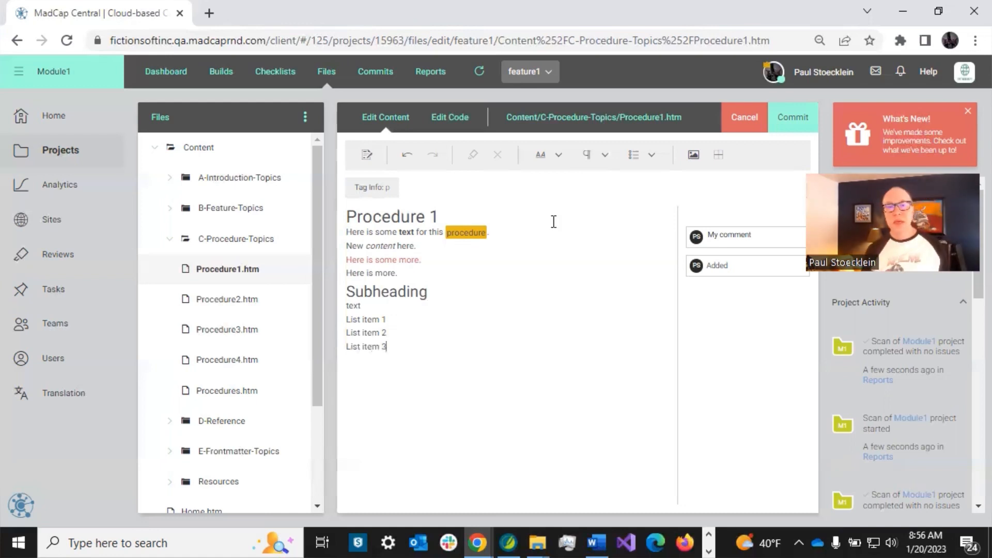
Convert the three list item paragraphs into a bullet list and end the list with an empty paragraph below it
{"action": "left_click", "coordinate": [646, 154]}
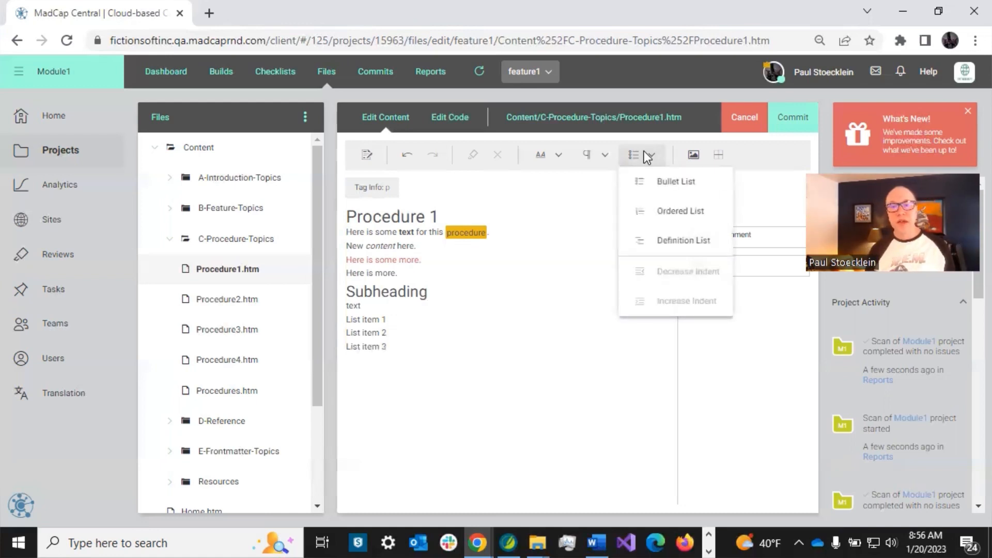
{"action": "left_click", "coordinate": [396, 338]}
{"action": "left_click_drag", "start_coordinate": [349, 321], "coordinate": [394, 345]}
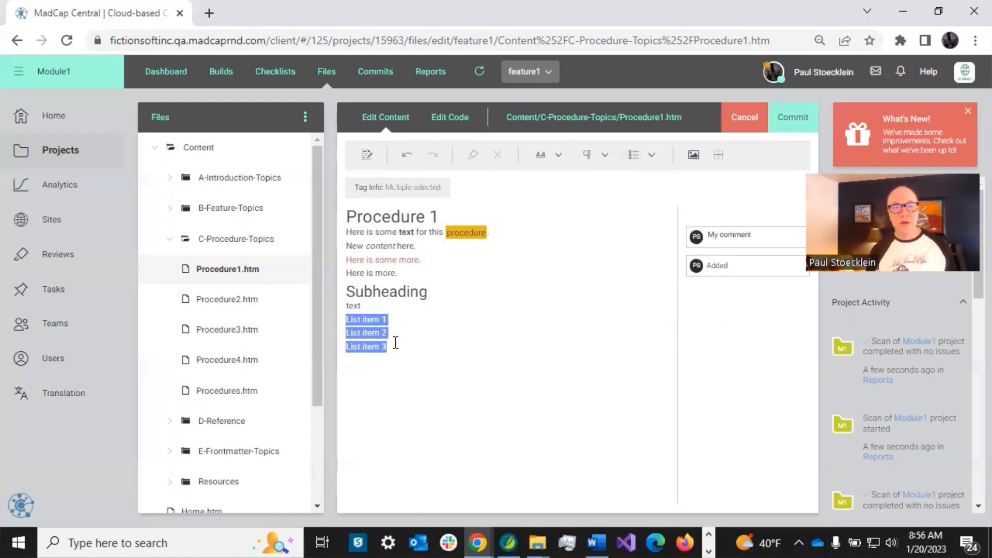
{"action": "left_click", "coordinate": [653, 158]}
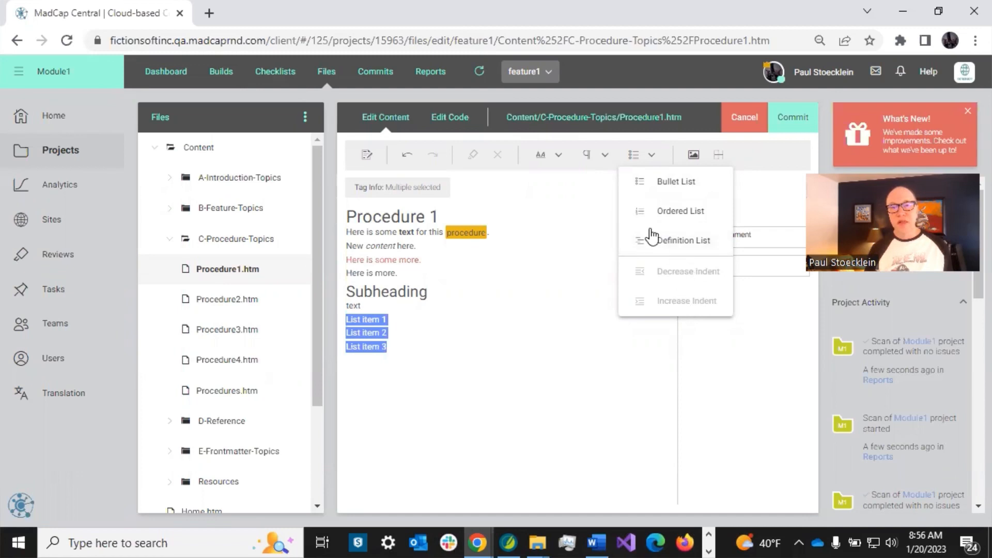
{"action": "left_click", "coordinate": [658, 178]}
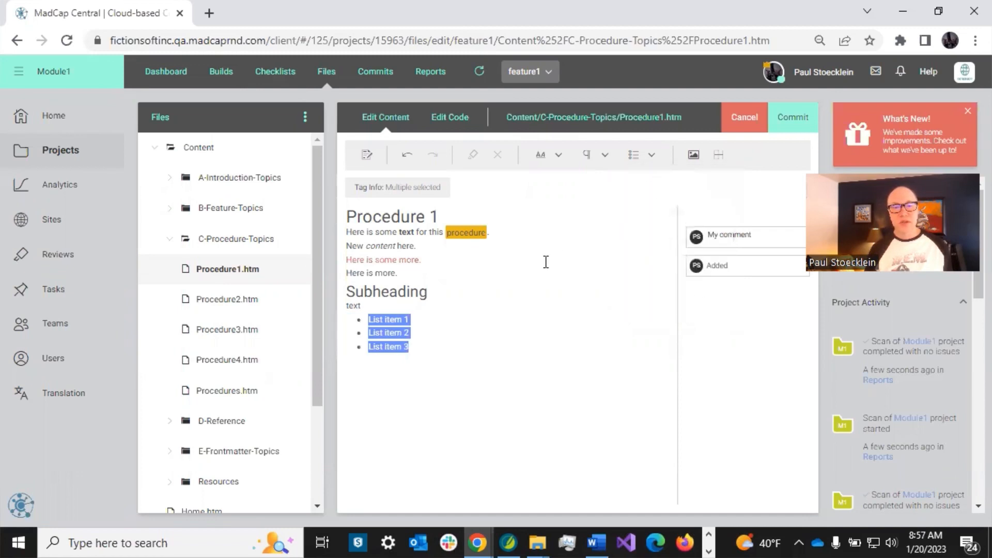
{"action": "left_click", "coordinate": [423, 347]}
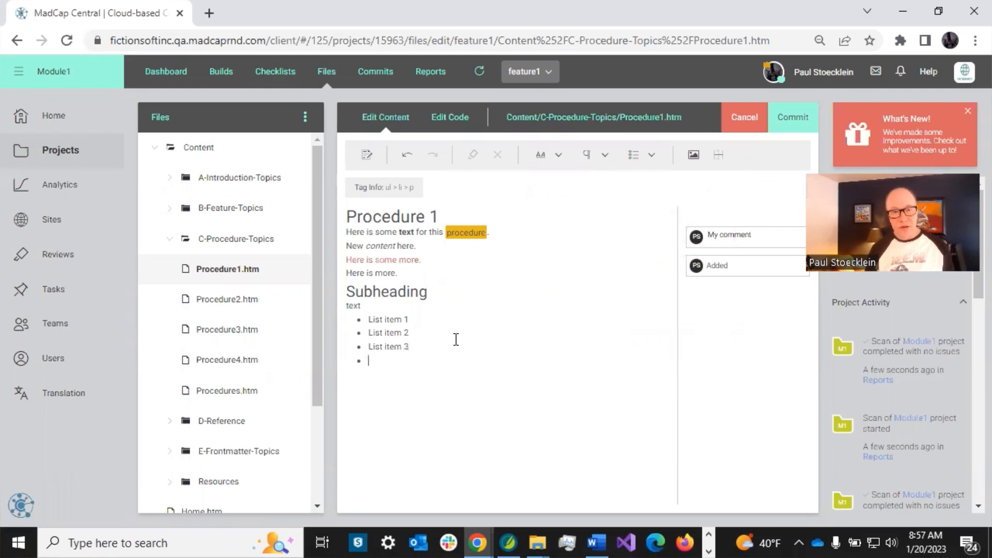
{"action": "key", "text": "Return"}
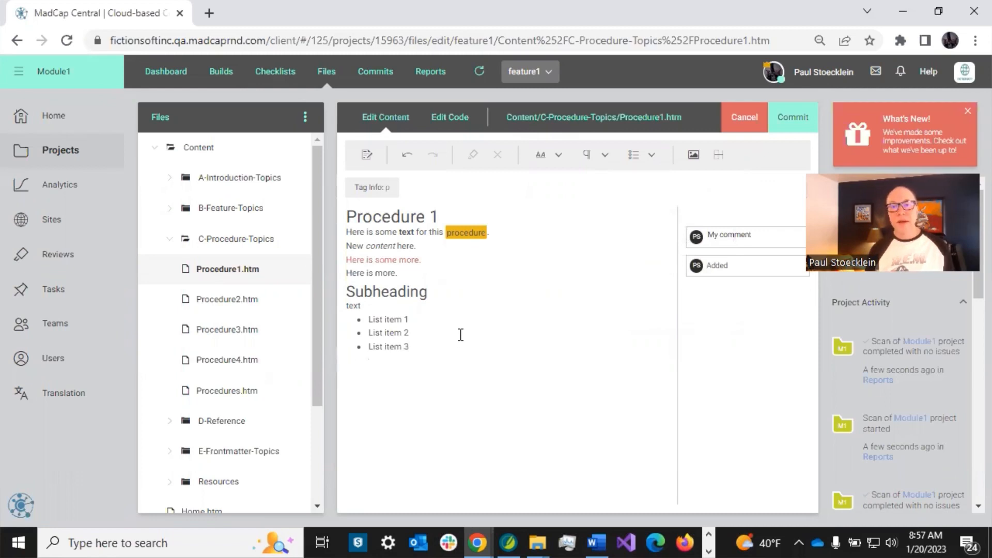
Insert the project image FictionSoft.bmp from the Resources/Images folder below the bullet list
{"action": "left_click", "coordinate": [690, 156]}
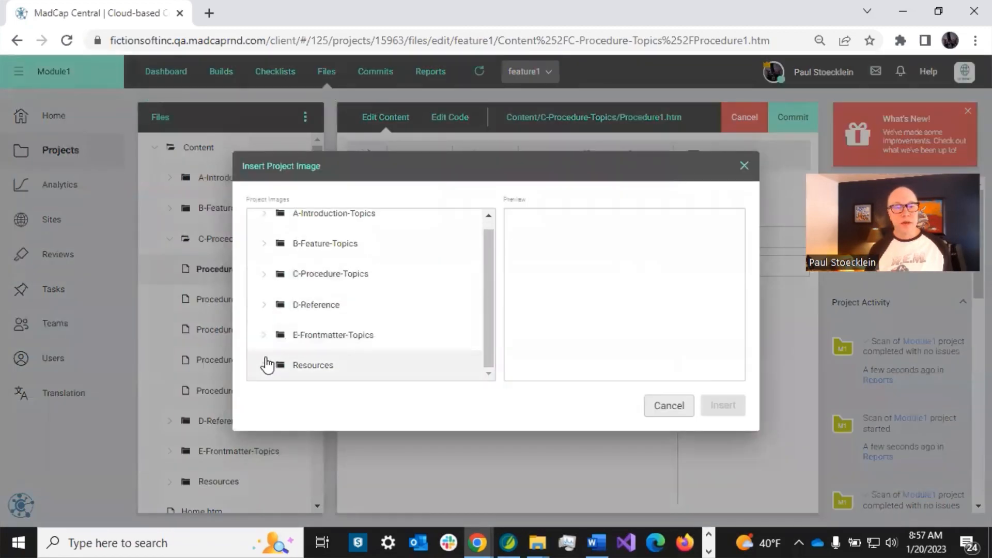
{"action": "left_click", "coordinate": [265, 366]}
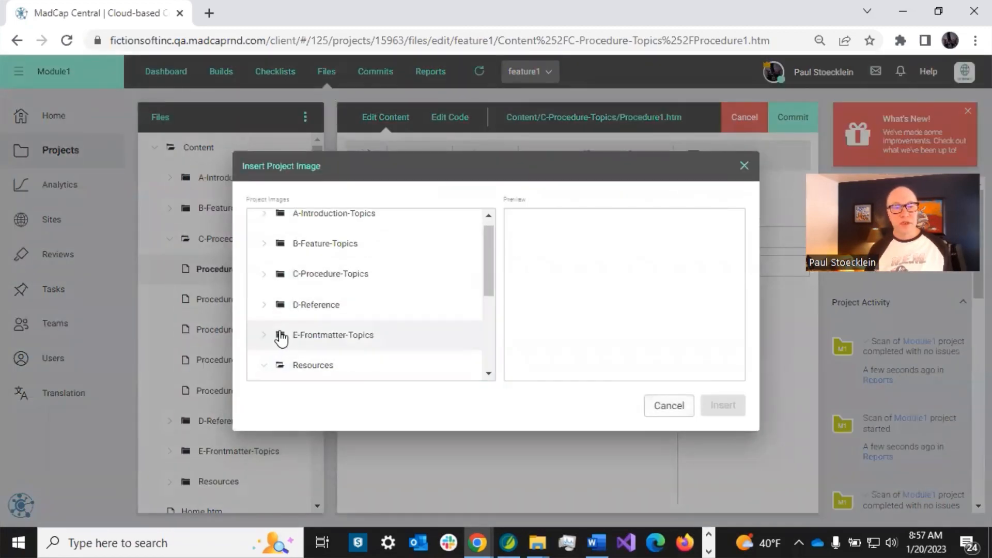
{"action": "scroll", "coordinate": [280, 331], "scroll_direction": "down", "scroll_amount": 3}
{"action": "left_click", "coordinate": [279, 242]}
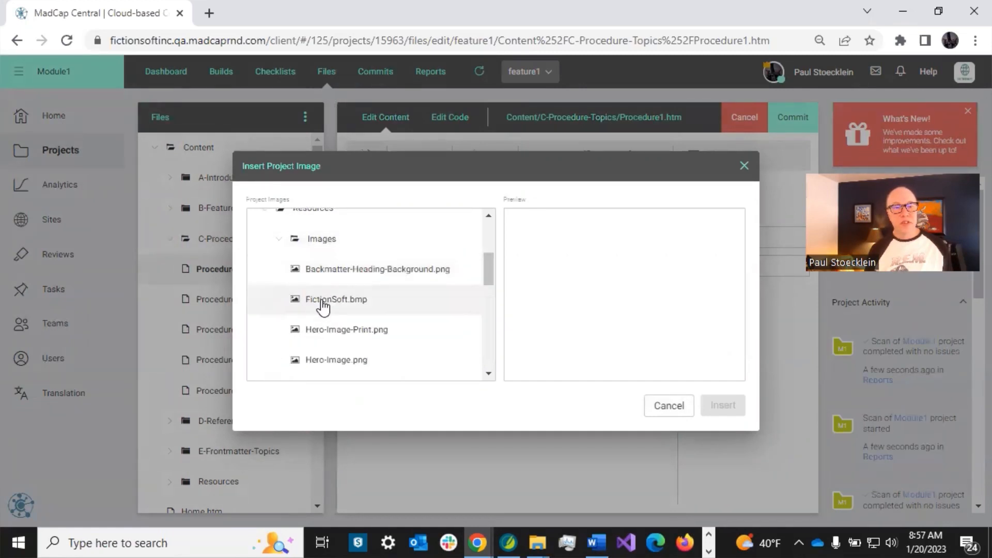
{"action": "left_click", "coordinate": [321, 303]}
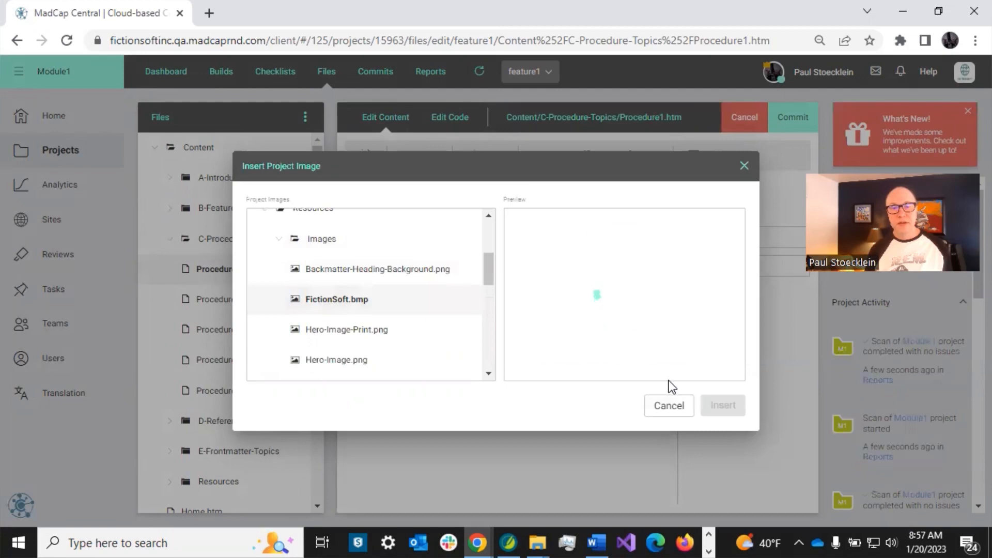
{"action": "left_click", "coordinate": [723, 406]}
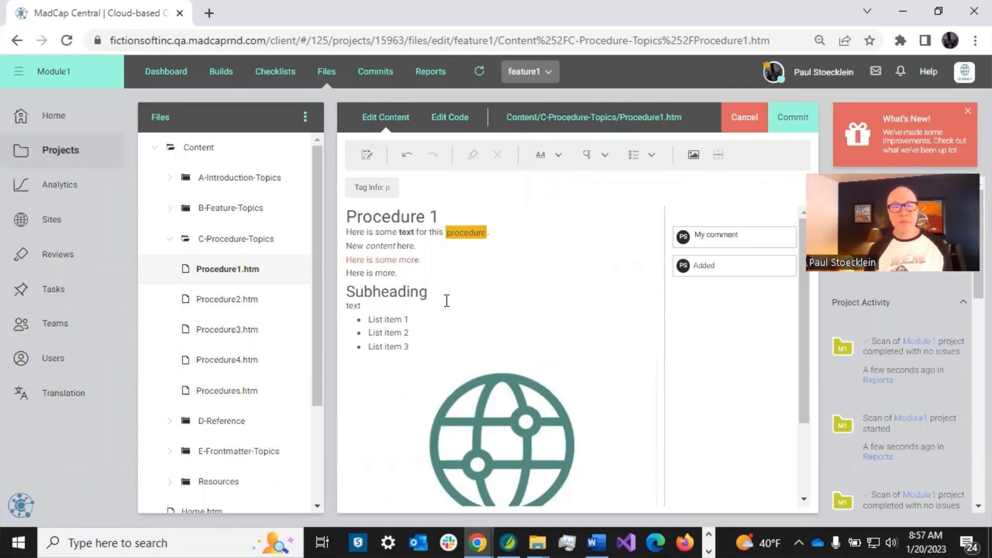
Insert a 3 x 3 table in a new paragraph below "Here is more." in Procedure1.htm
{"action": "left_click", "coordinate": [424, 274]}
{"action": "key", "text": "Return"}
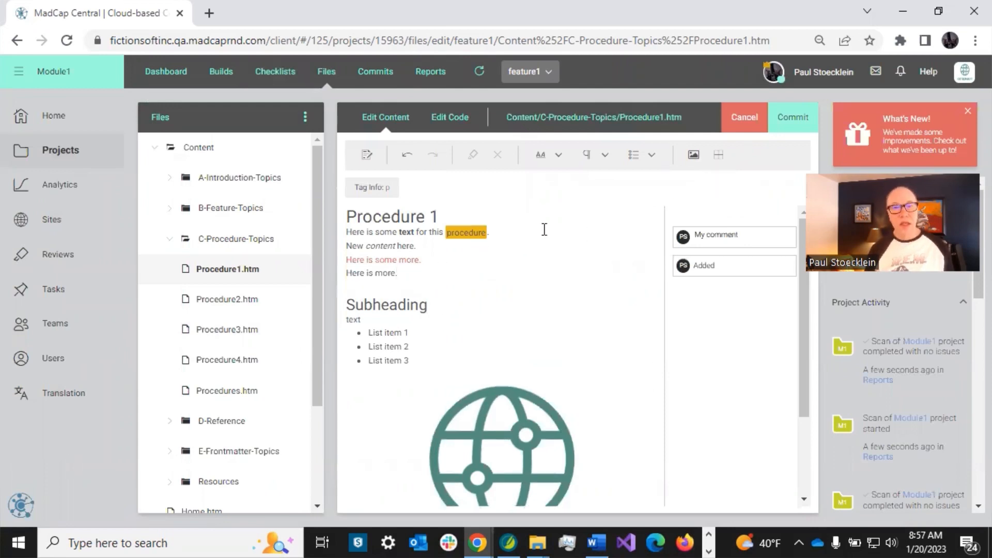
{"action": "left_click", "coordinate": [718, 163]}
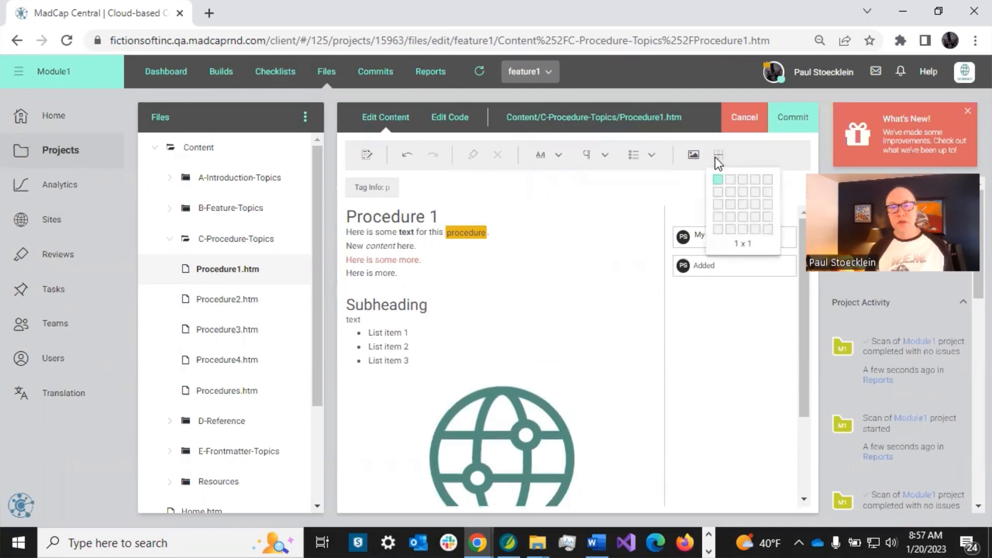
{"action": "left_click", "coordinate": [741, 207]}
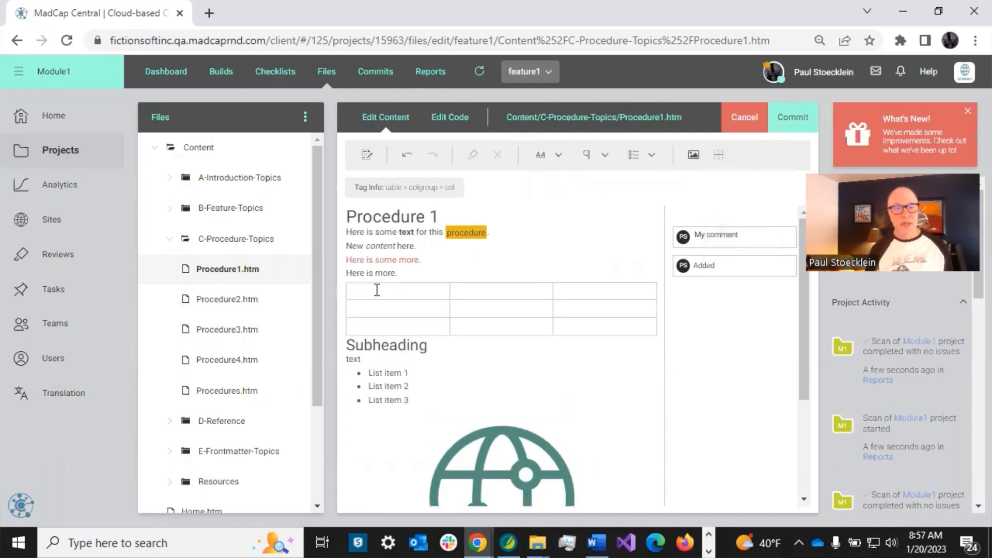
Fill all nine cells of the new table with "Text"
{"action": "type", "text": "Text"}
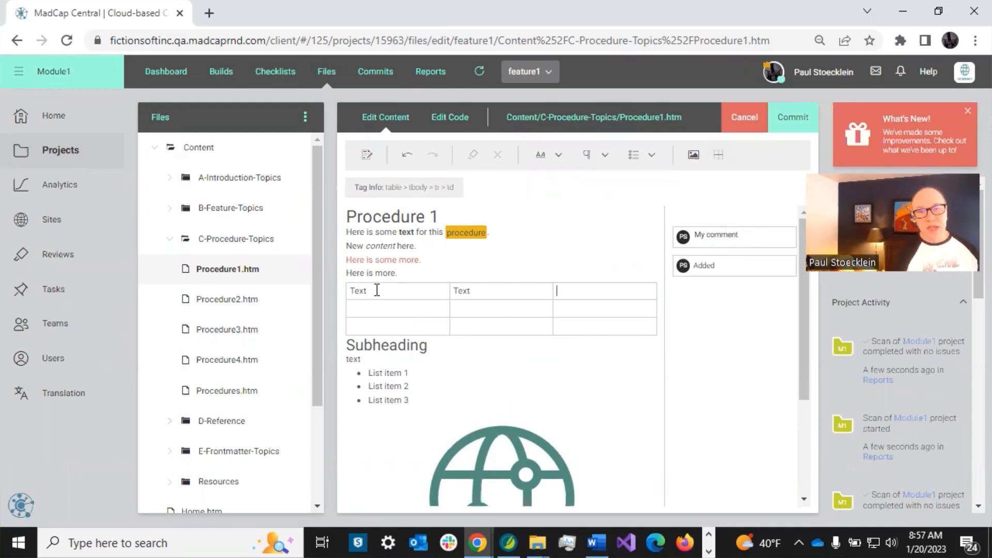
{"action": "type", "text": "te"}
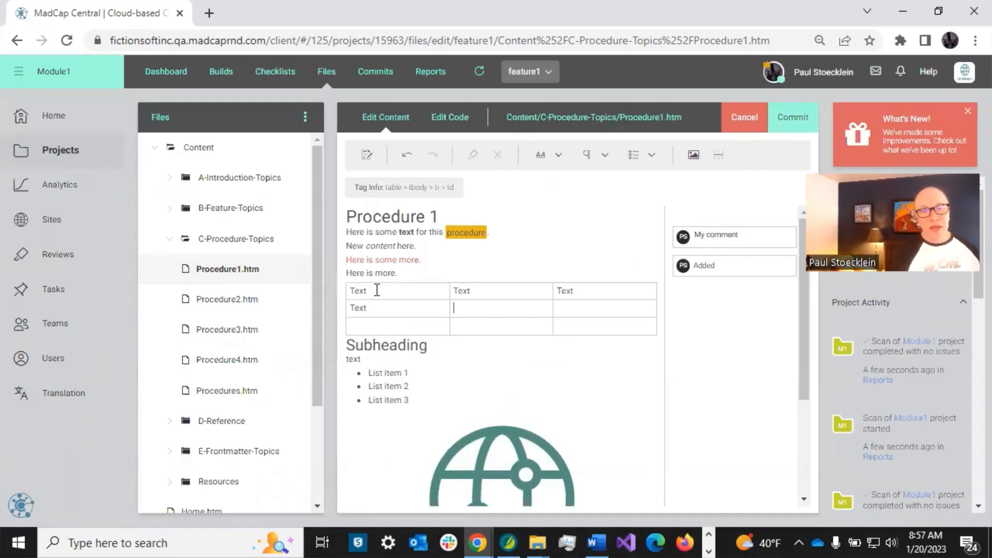
{"action": "type", "text": "TeTe"}
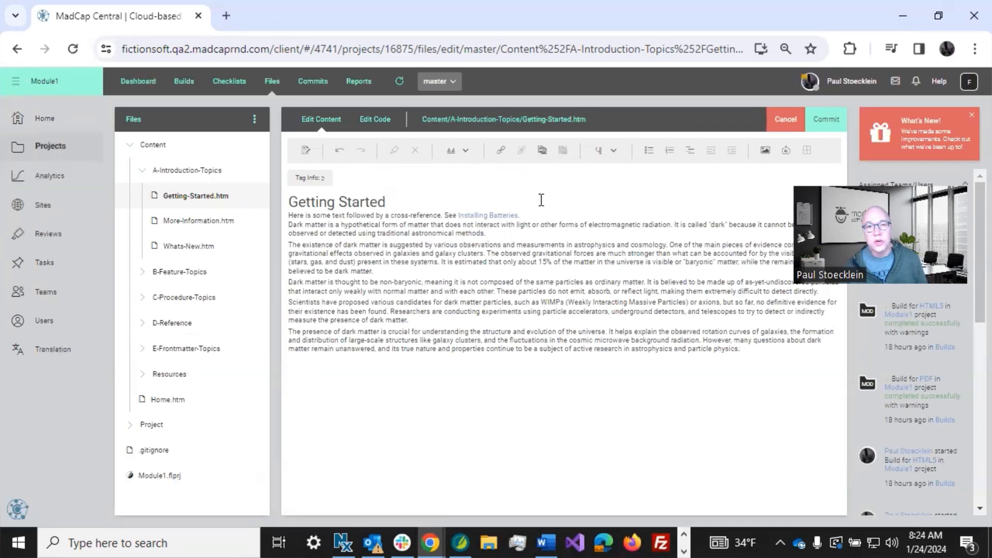
Examine the Insert Hyperlink options for the word "methods" in Getting-Started.htm without inserting a link, and place the cursor in the Installing Batteries cross-reference
{"action": "double_click", "coordinate": [470, 233]}
{"action": "left_click", "coordinate": [502, 154]}
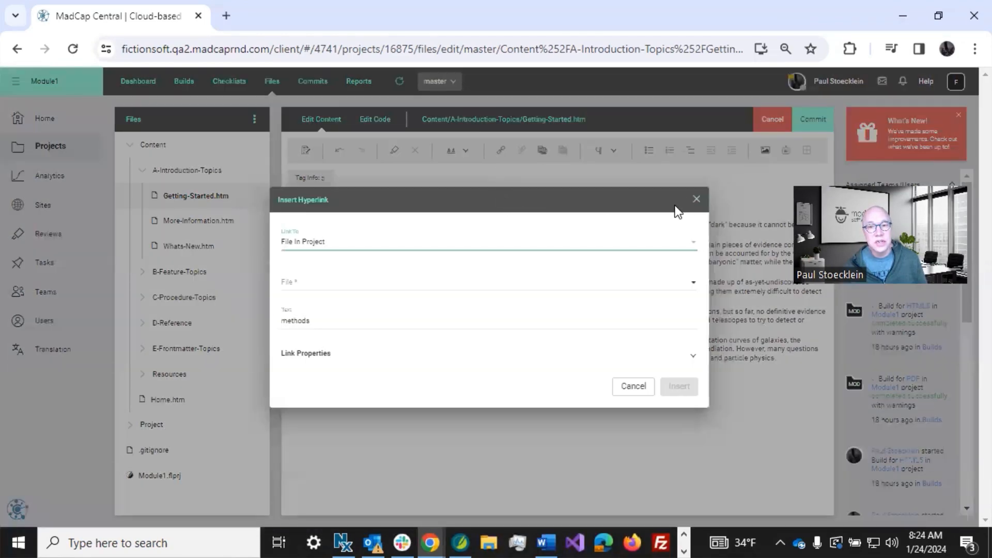
{"action": "left_click", "coordinate": [697, 199]}
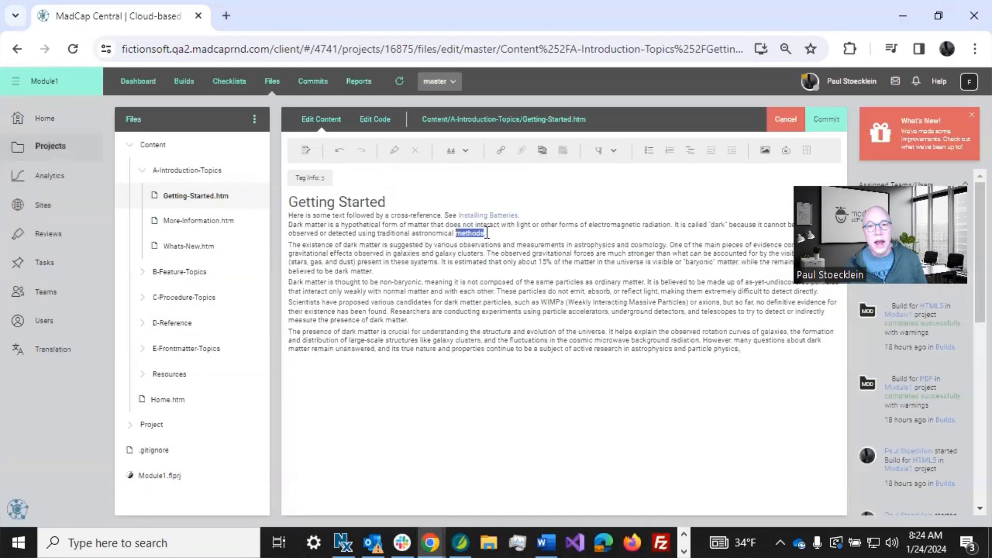
{"action": "left_click", "coordinate": [487, 232]}
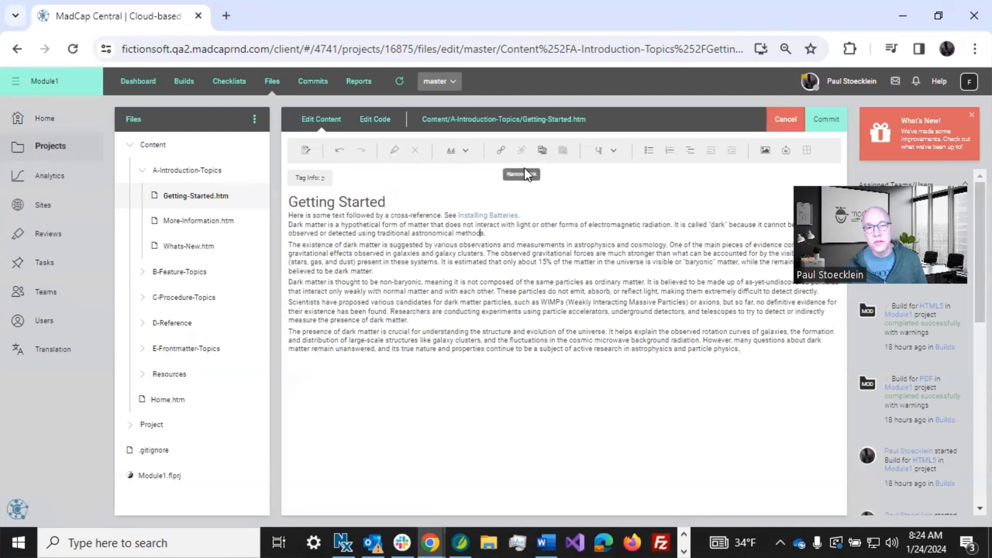
{"action": "left_click", "coordinate": [497, 215]}
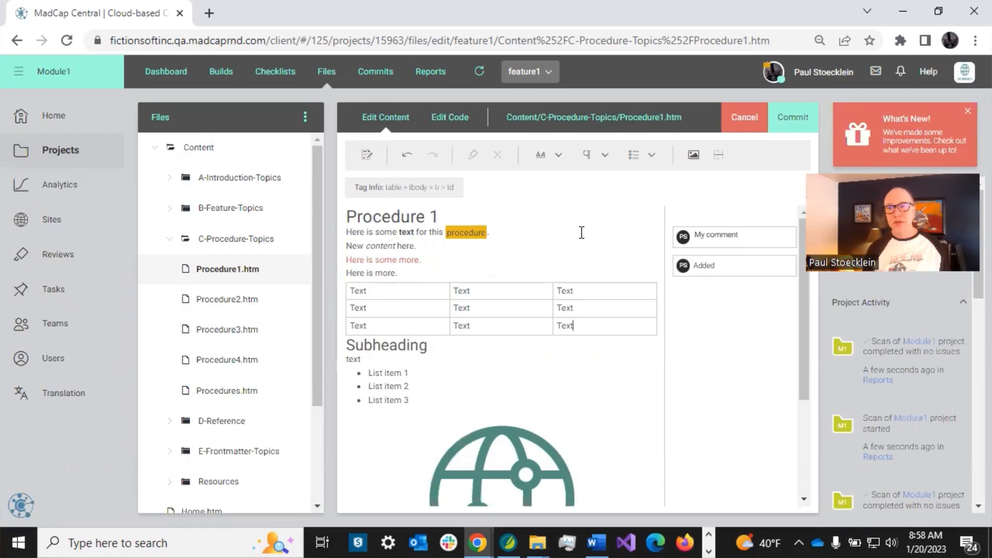
Commit the Procedure1.htm edits with a message starting with "Added content to"
{"action": "left_click", "coordinate": [789, 126]}
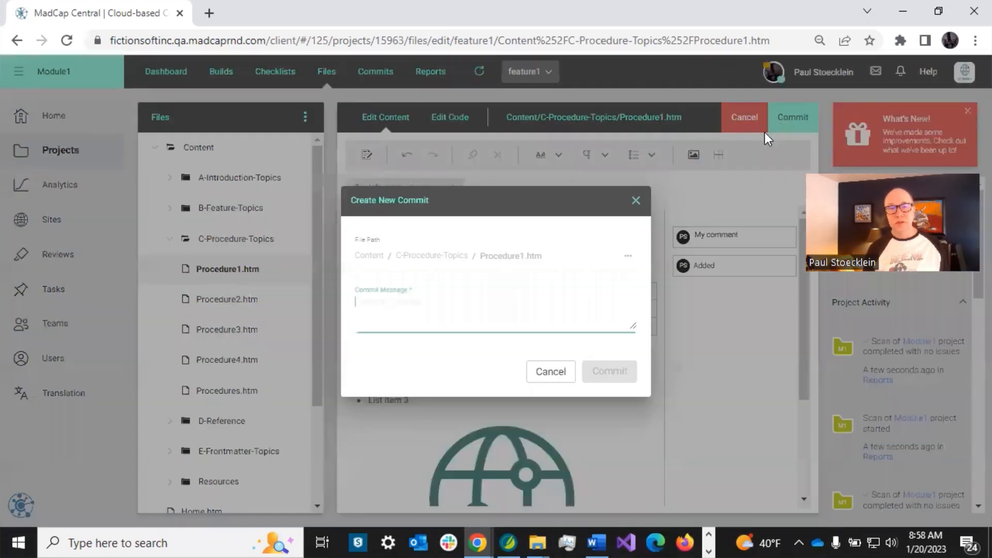
{"action": "left_click", "coordinate": [460, 297]}
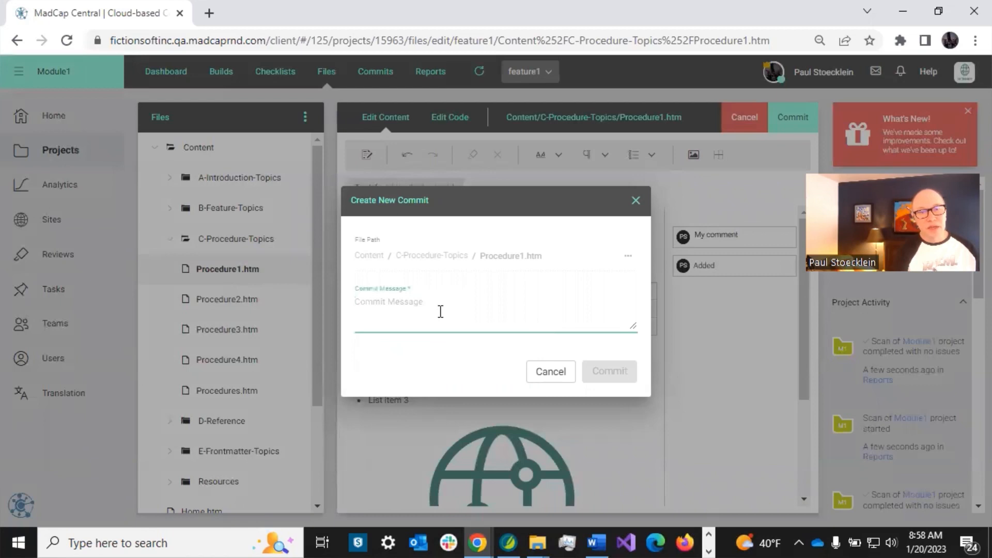
{"action": "type", "text": "Added content"}
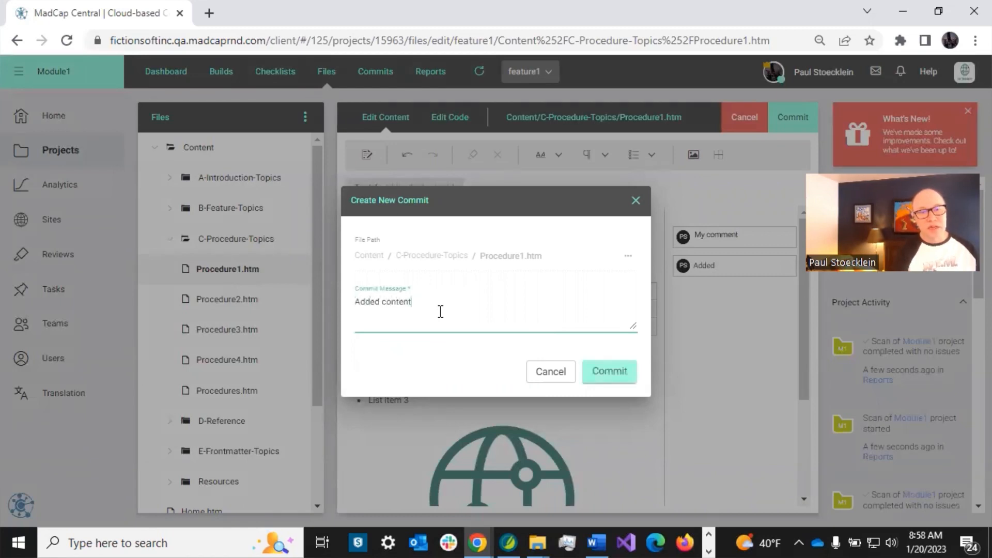
{"action": "type", "text": " to prod"}
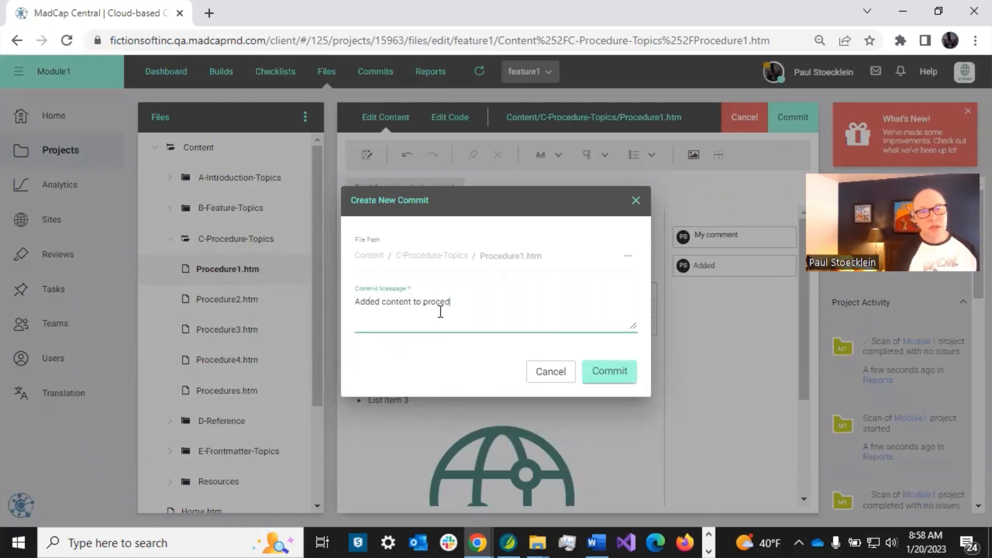
{"action": "left_click", "coordinate": [612, 373]}
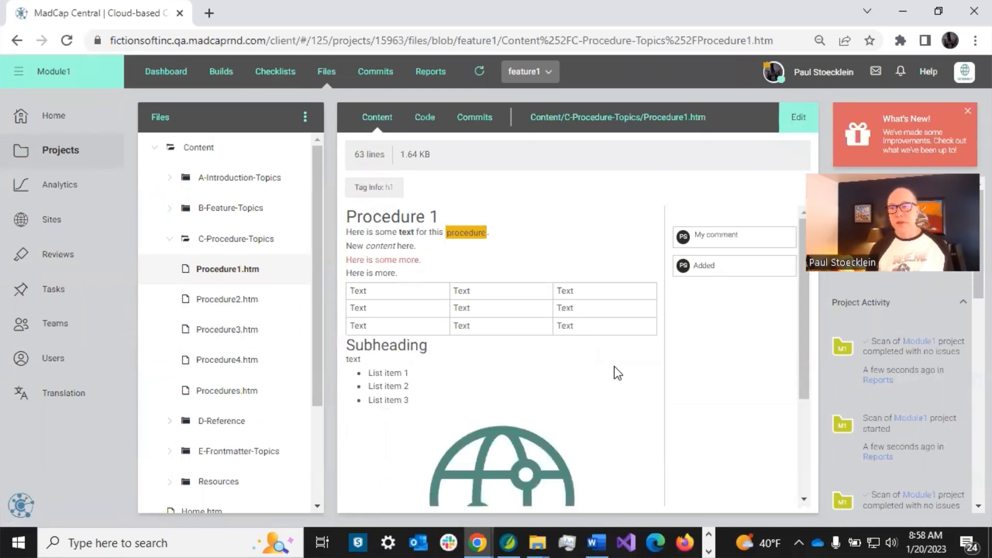
Display the code of Procedure1.htm and open that code for editing
{"action": "left_click", "coordinate": [426, 120]}
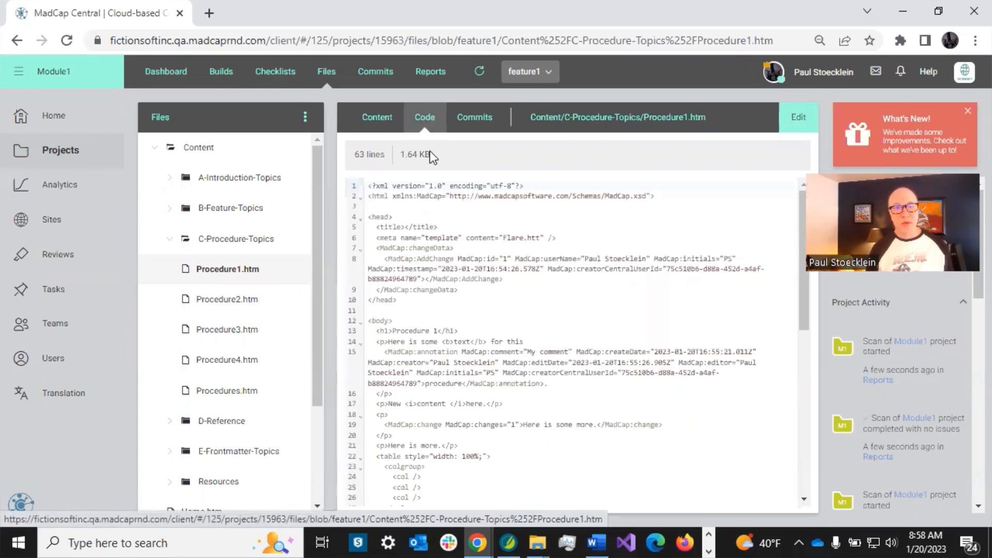
{"action": "left_click", "coordinate": [438, 213]}
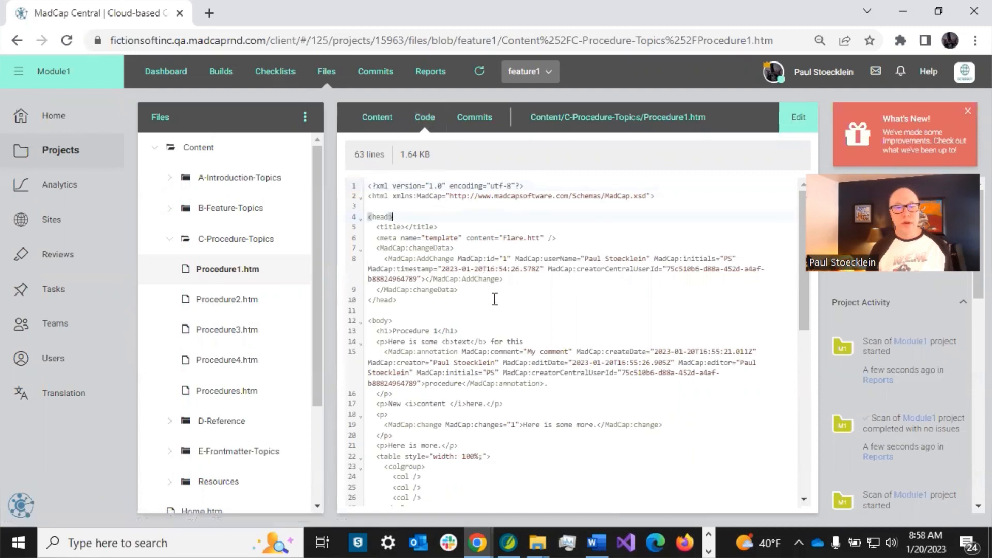
{"action": "left_click", "coordinate": [421, 330]}
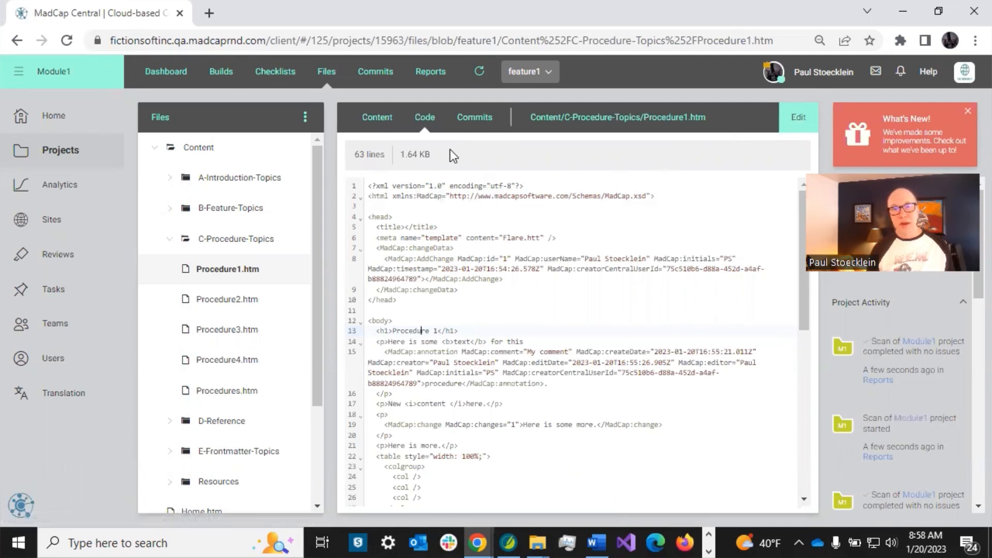
{"action": "left_click", "coordinate": [789, 122]}
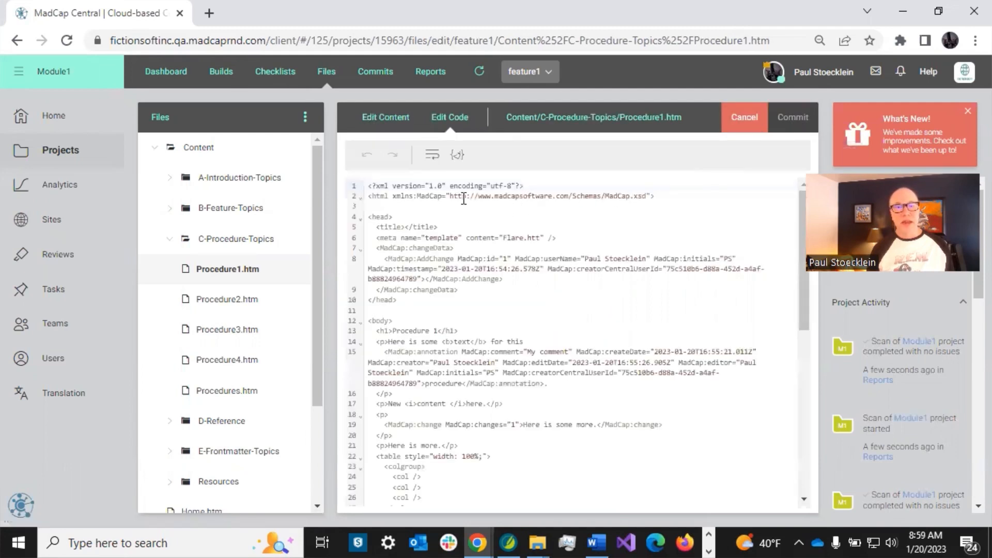
{"action": "left_click", "coordinate": [447, 228]}
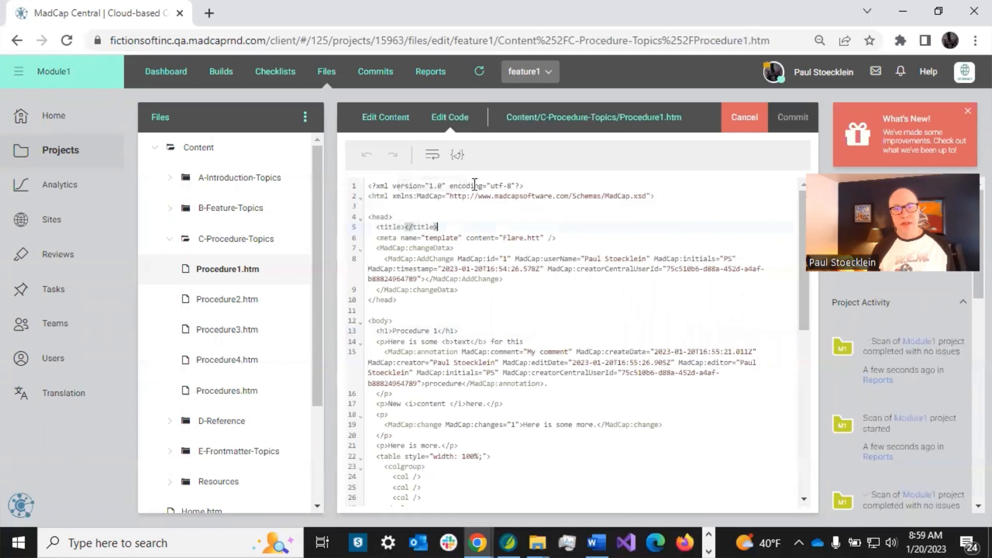
Switch off line wrapping in the Procedure1.htm code to compare the long lines, and switch it back on
{"action": "left_click", "coordinate": [429, 158]}
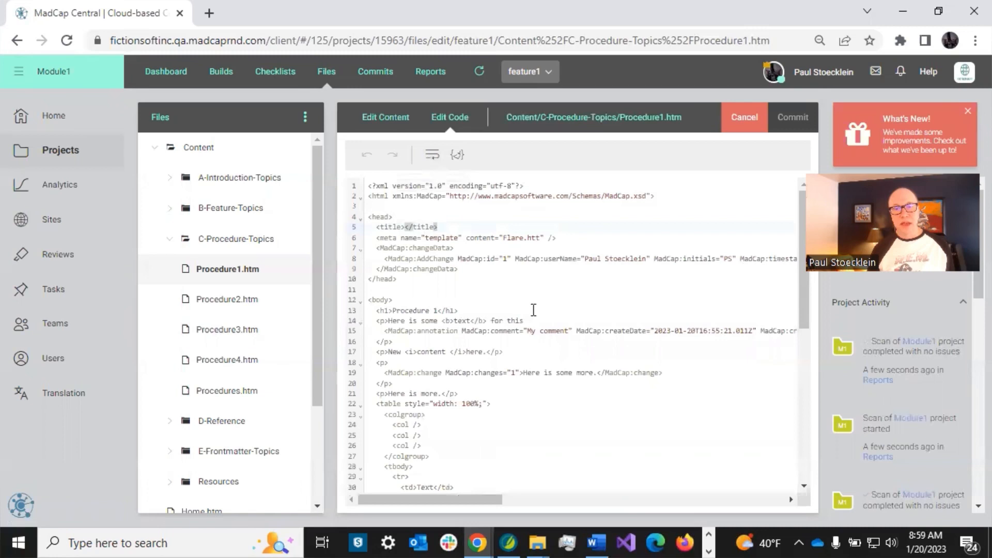
{"action": "left_click_drag", "start_coordinate": [491, 498], "coordinate": [410, 489]}
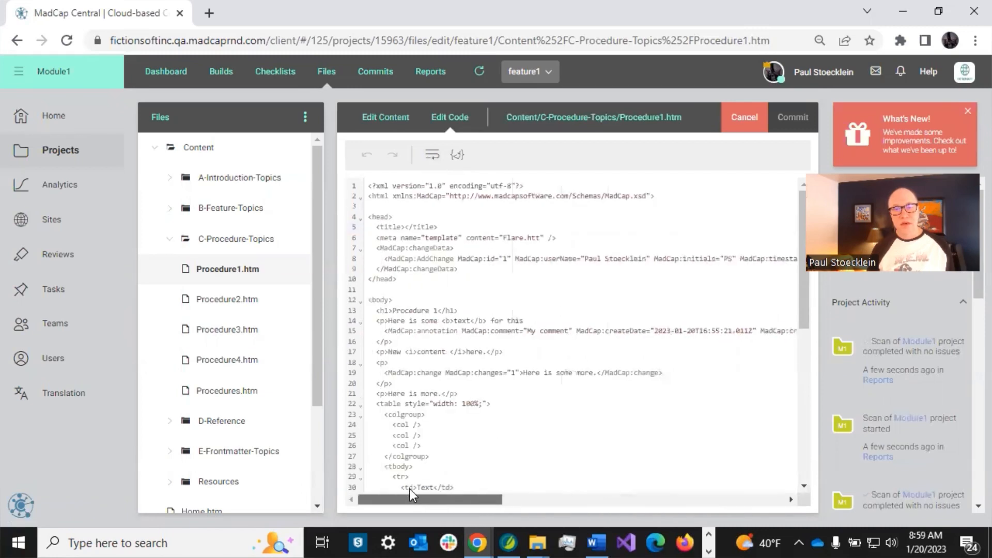
{"action": "left_click", "coordinate": [432, 163]}
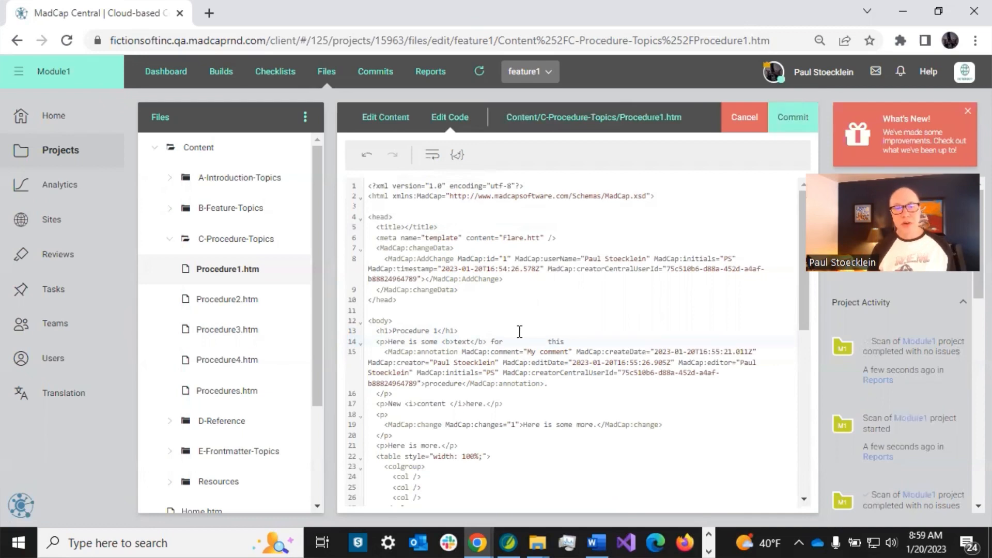
Auto-format the Procedure1.htm code to remove the extra spaces, and commit the file with the message "Minor changes"
{"action": "left_click", "coordinate": [458, 157]}
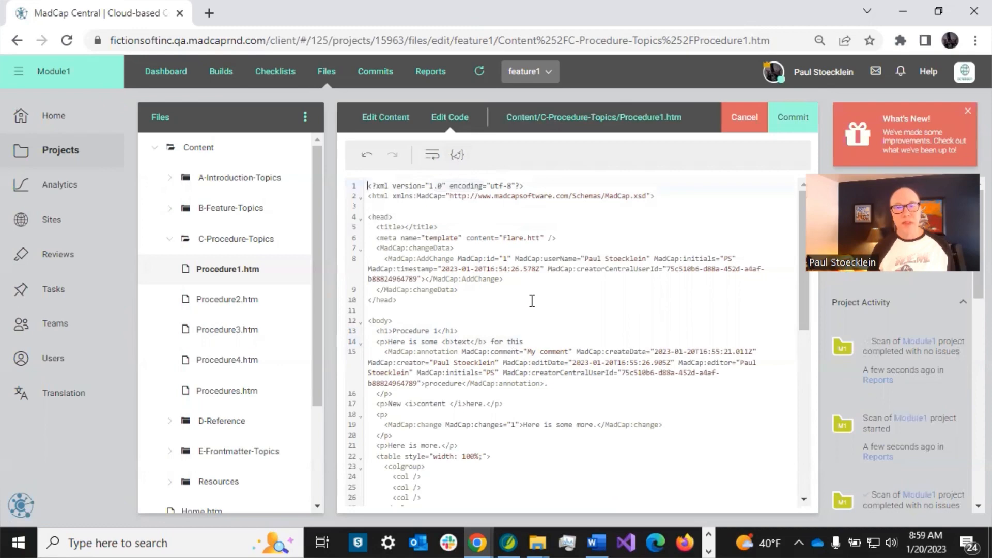
{"action": "left_click", "coordinate": [793, 120]}
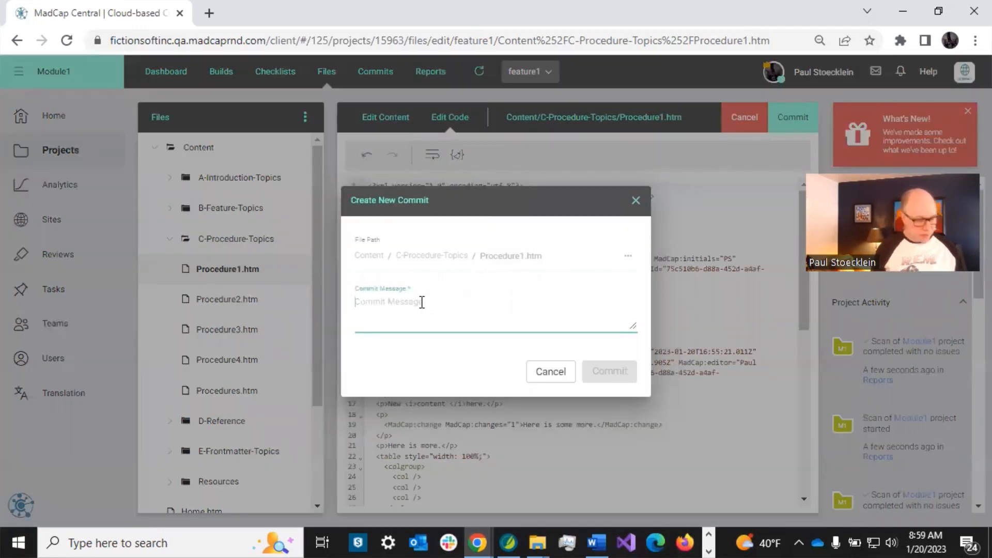
{"action": "type", "text": "Minor ch"}
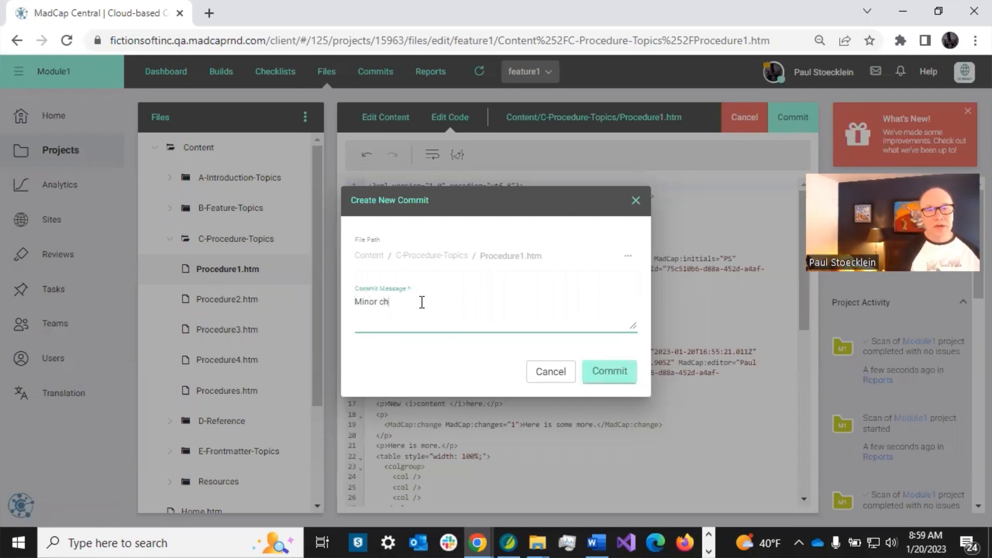
{"action": "type", "text": "anges"}
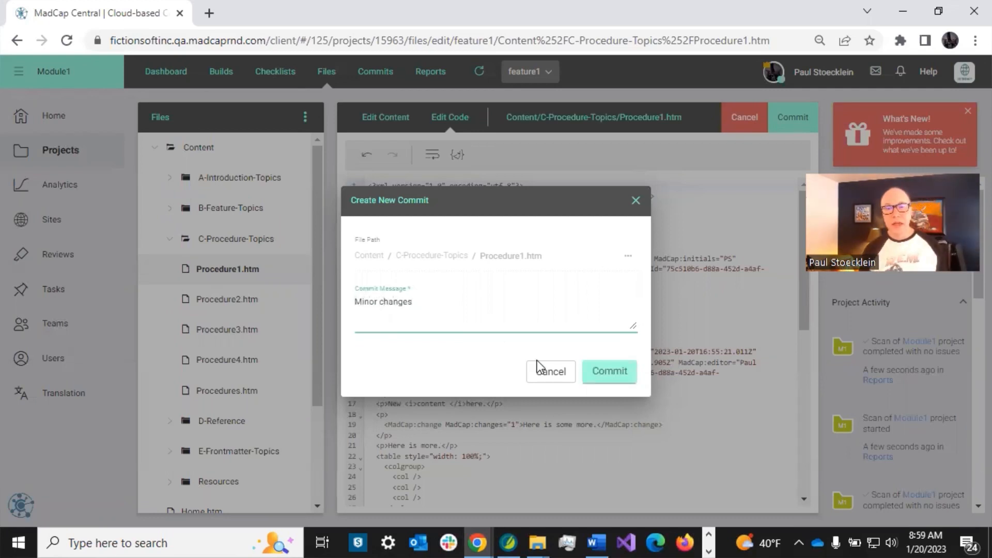
{"action": "left_click", "coordinate": [611, 371]}
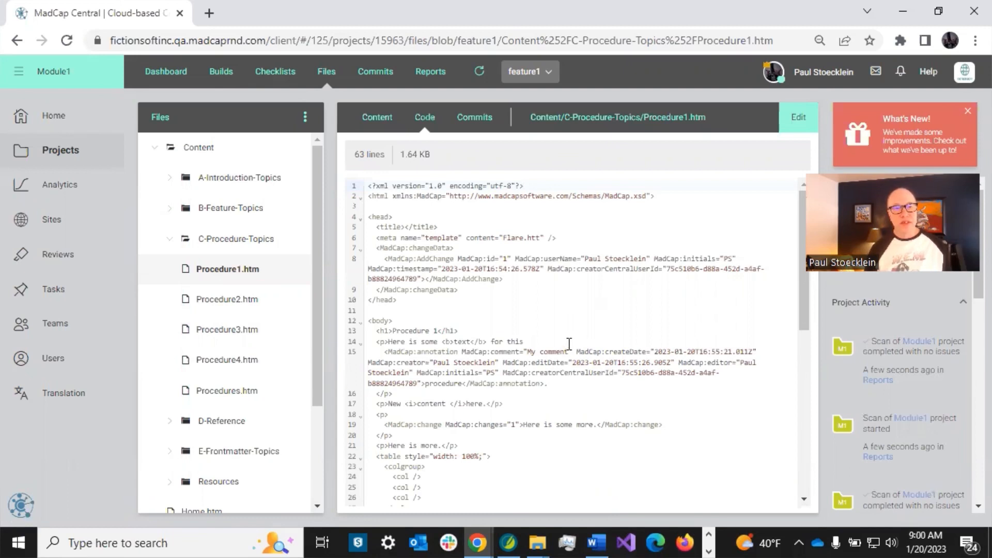
View the raw version of Procedure1.htm in a separate browser tab and close that tab
{"action": "right_click", "coordinate": [255, 271]}
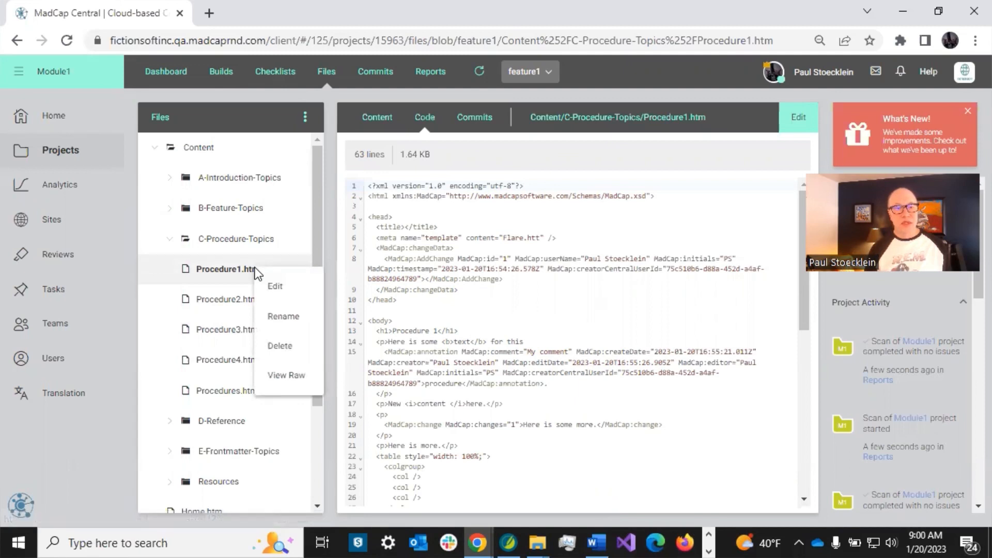
{"action": "left_click", "coordinate": [288, 375]}
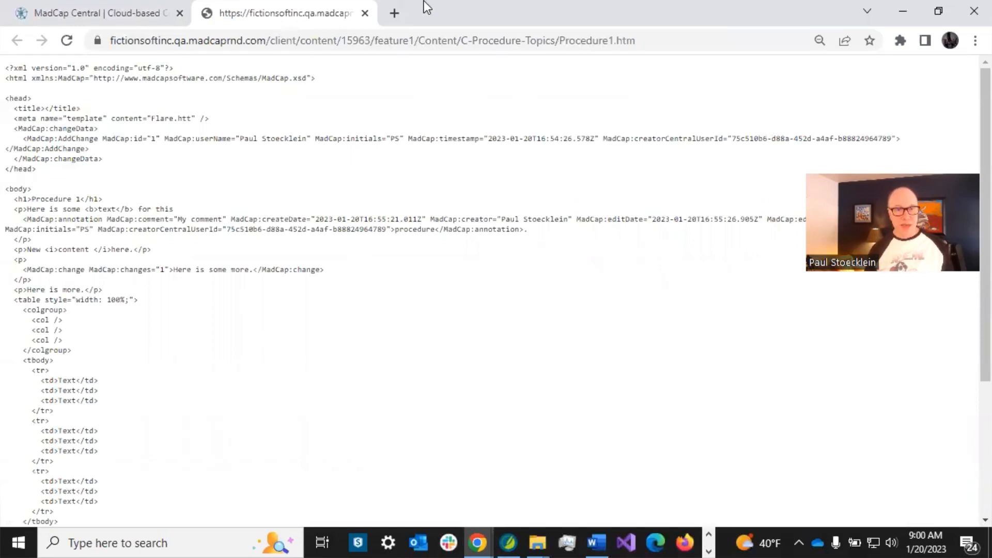
{"action": "left_click", "coordinate": [364, 13]}
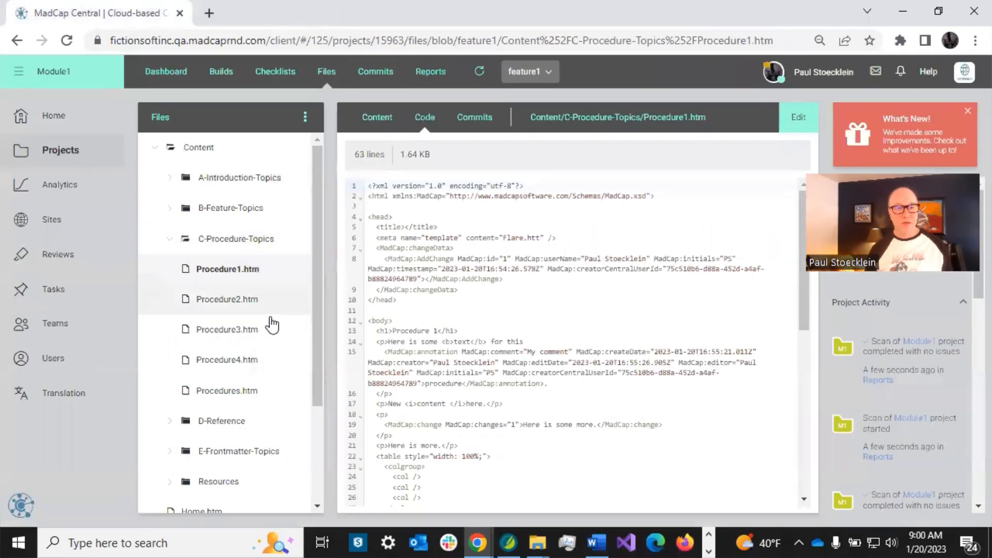
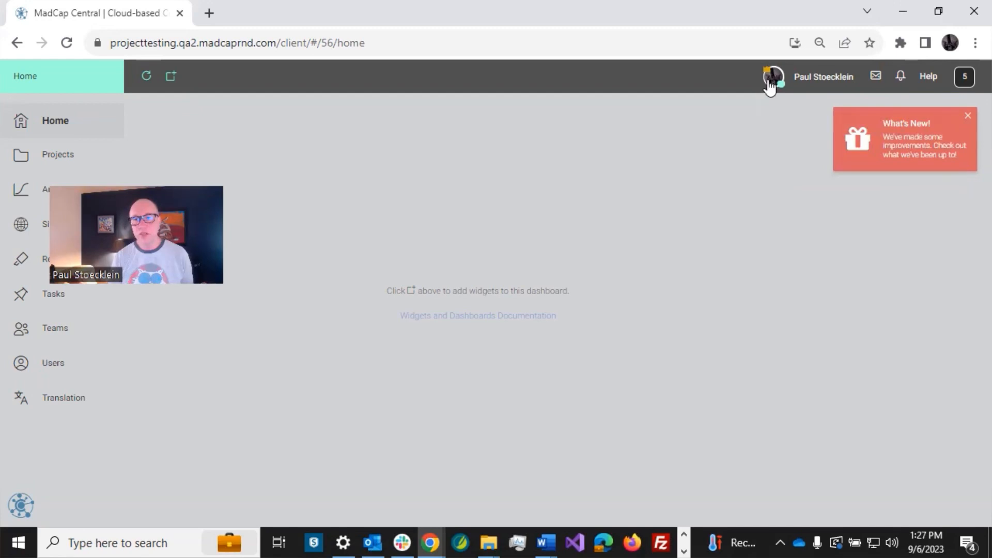
Open the permissions in your own user profile and examine the global permissions down to the Files group
{"action": "left_click", "coordinate": [772, 77]}
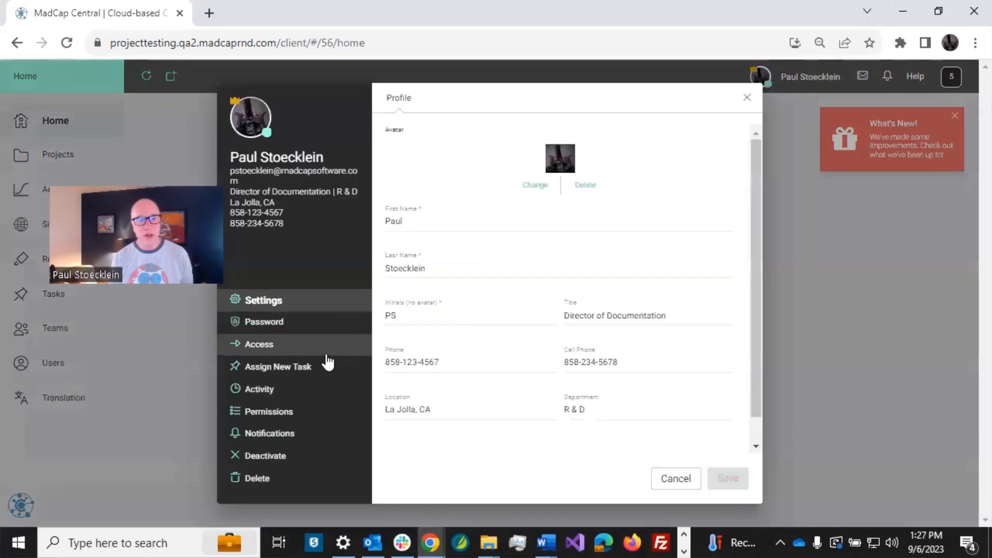
{"action": "left_click", "coordinate": [279, 418]}
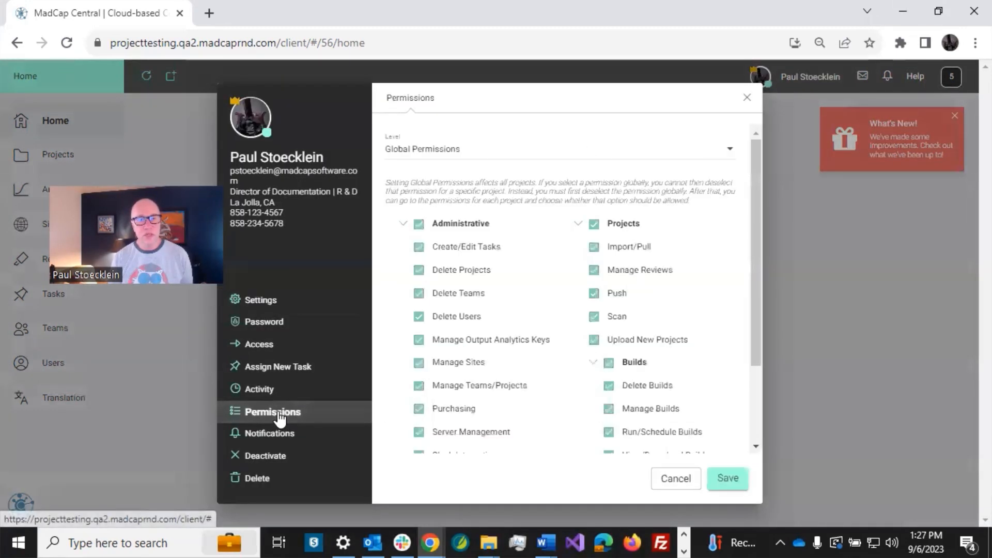
{"action": "scroll", "coordinate": [413, 414], "scroll_direction": "down", "scroll_amount": 2}
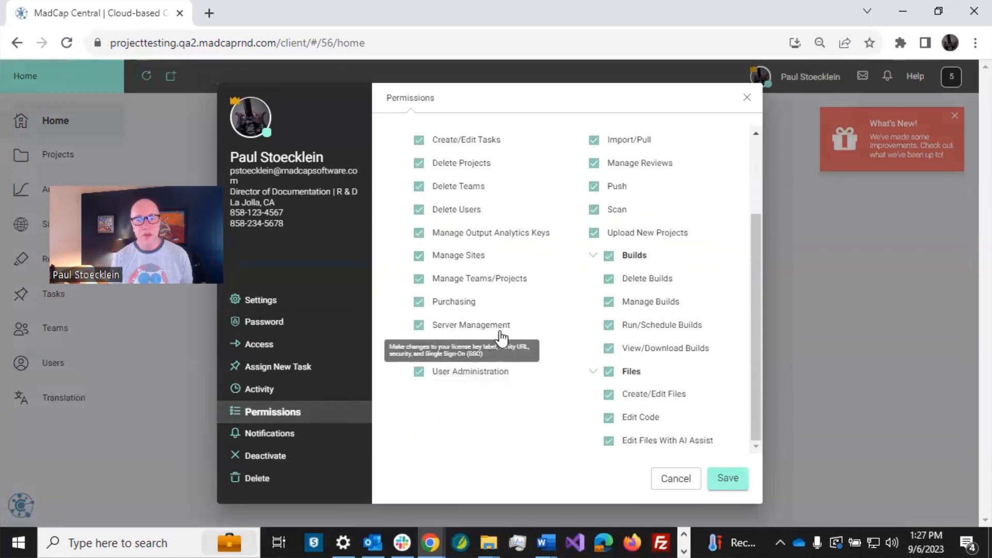
Close the profile permissions and examine the license's AI Assist settings, including the ChatGPT API key field and the version choices
{"action": "left_click", "coordinate": [666, 482]}
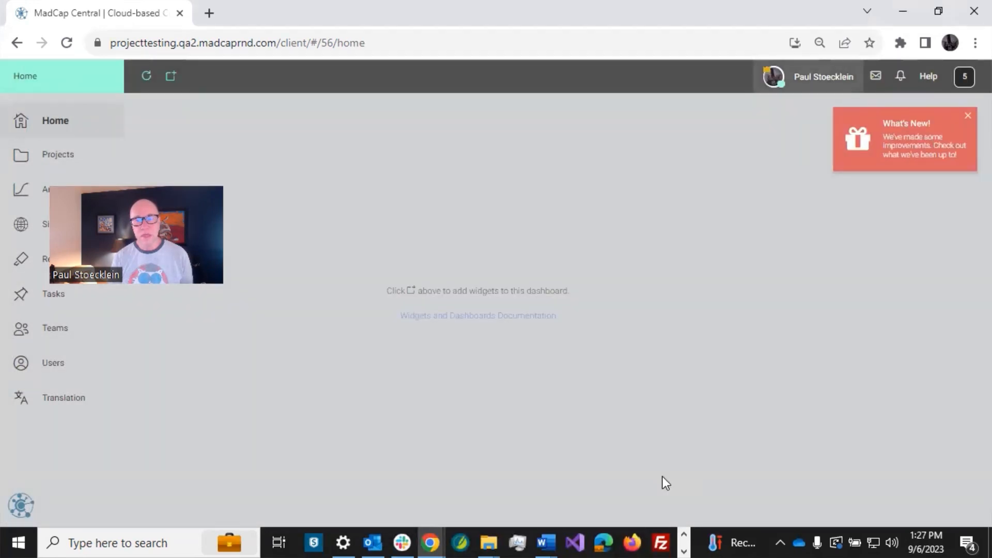
{"action": "left_click", "coordinate": [964, 78]}
{"action": "left_click", "coordinate": [864, 133]}
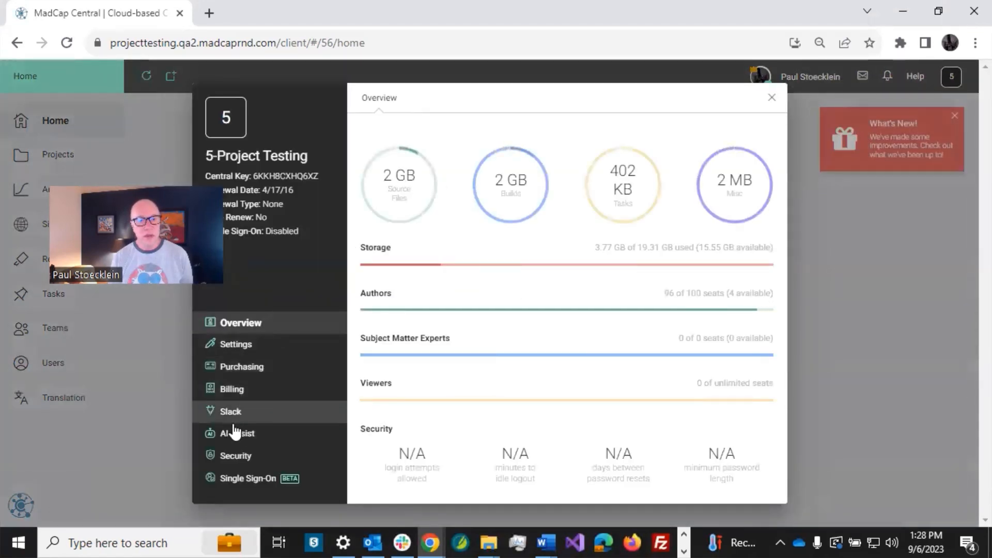
{"action": "left_click", "coordinate": [231, 435]}
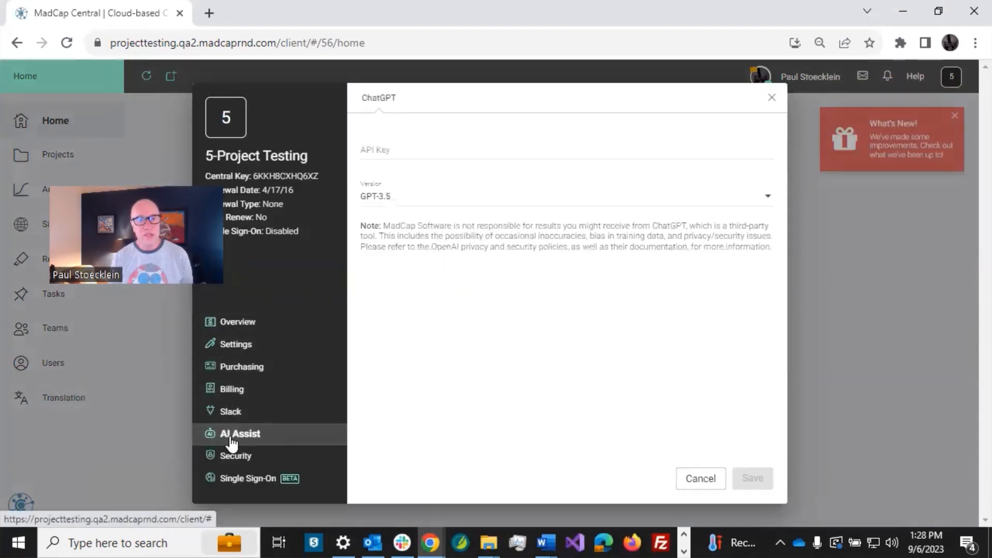
{"action": "left_click", "coordinate": [387, 150]}
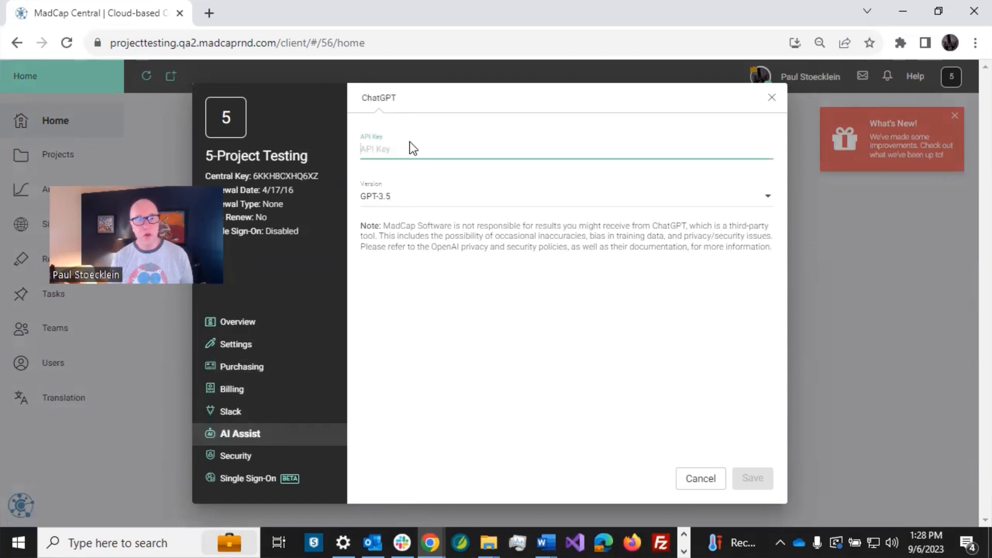
{"action": "left_click", "coordinate": [422, 197]}
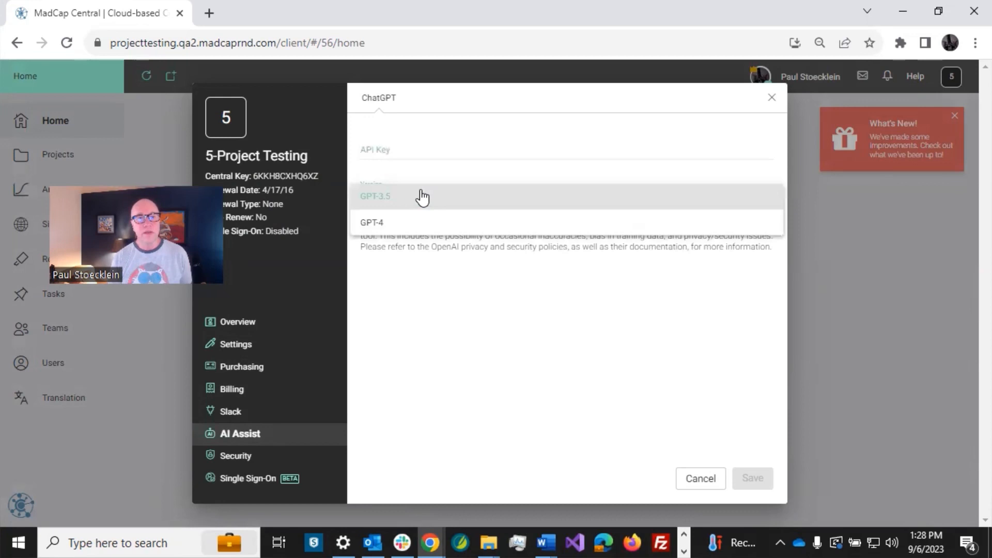
{"action": "left_click", "coordinate": [454, 261]}
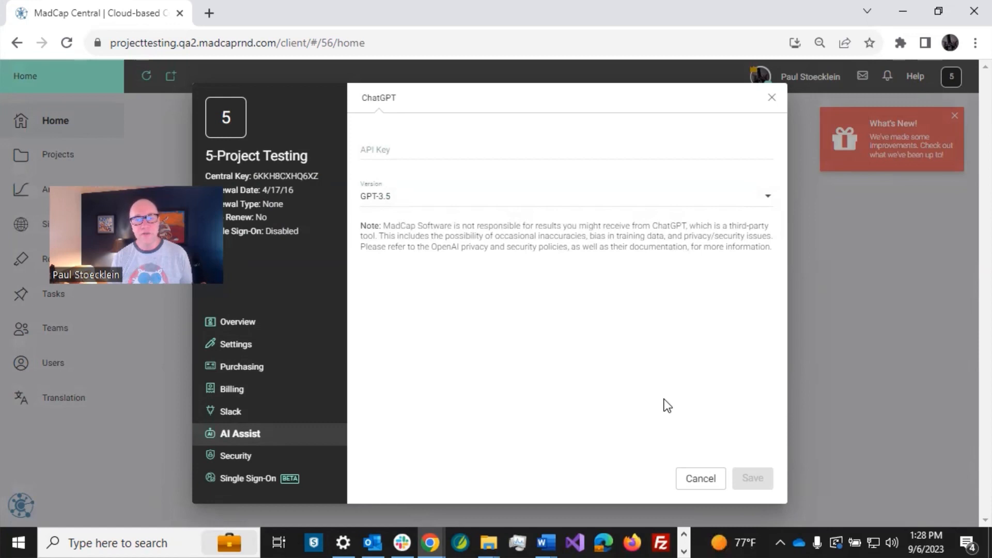
{"action": "left_click", "coordinate": [699, 475]}
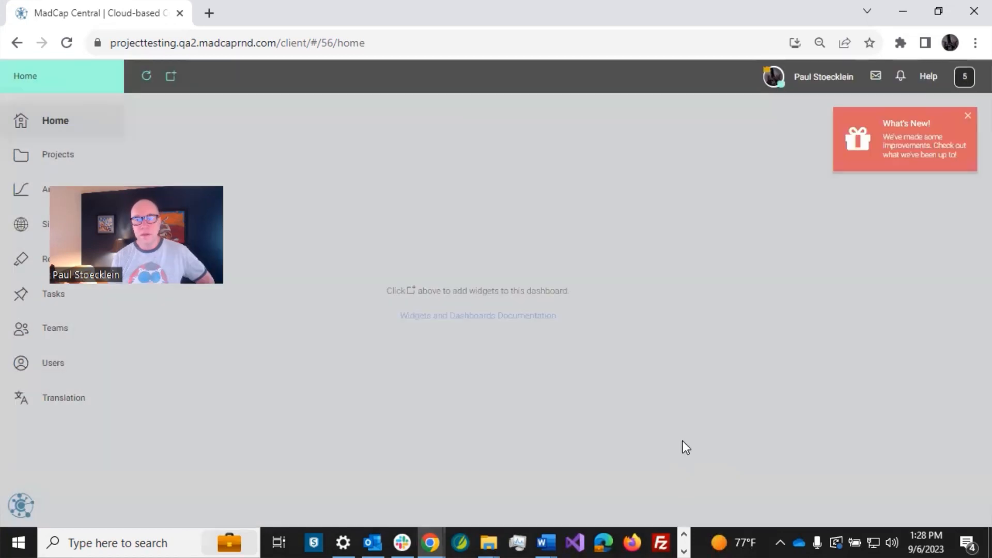
Switch to the fictionsoftinc license and reduce the browser zoom until the full navigation shows
{"action": "left_click", "coordinate": [961, 80]}
{"action": "left_click", "coordinate": [843, 309]}
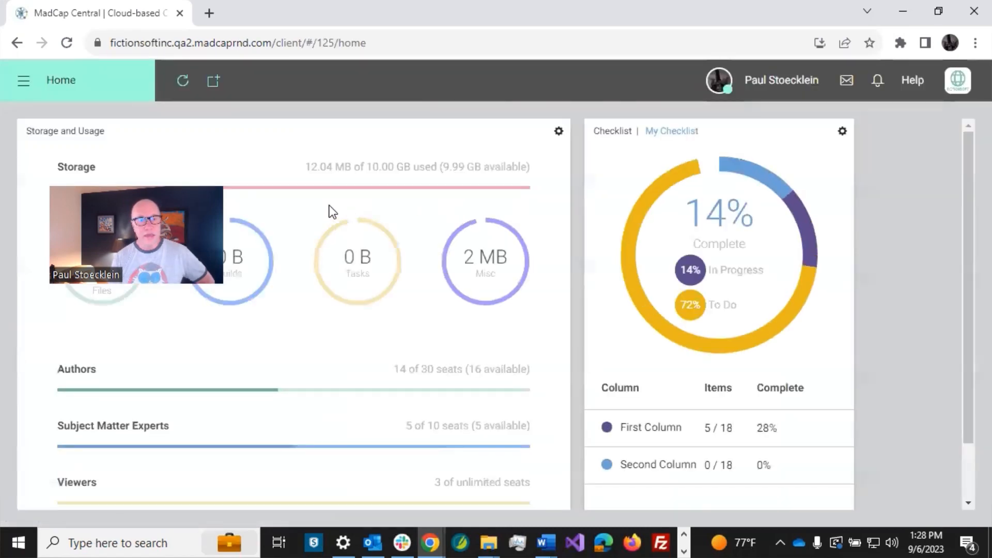
{"action": "key", "text": "ctrl+minus"}
{"action": "key", "text": "ctrl+minus"}
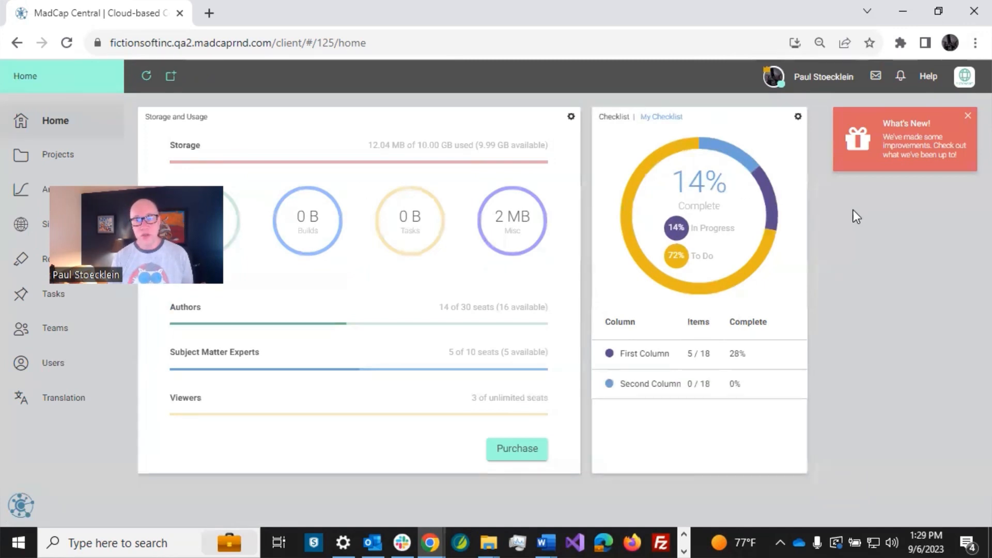
Examine your own user permissions on this license down to Edit Files With AI Assist, and close the profile without saving
{"action": "left_click", "coordinate": [771, 81]}
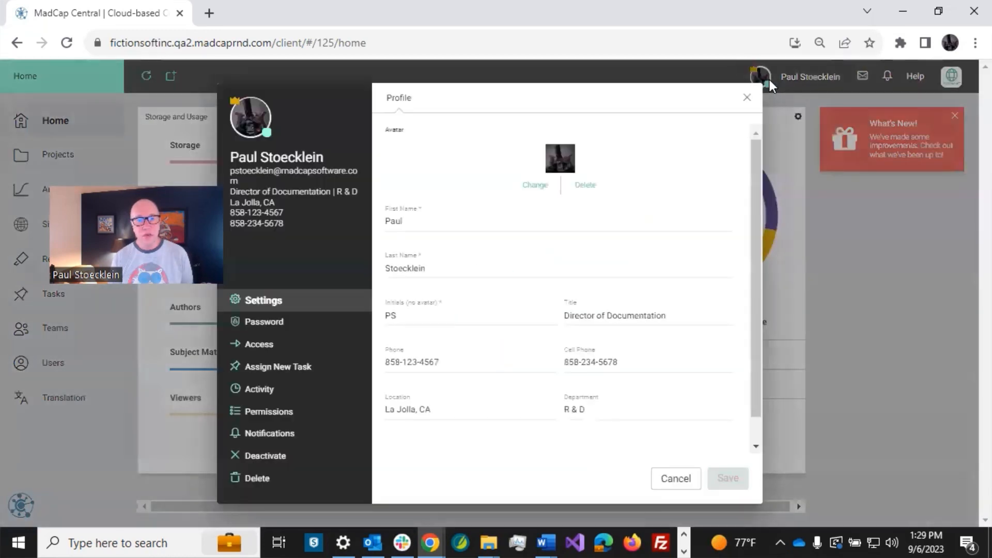
{"action": "left_click", "coordinate": [289, 412]}
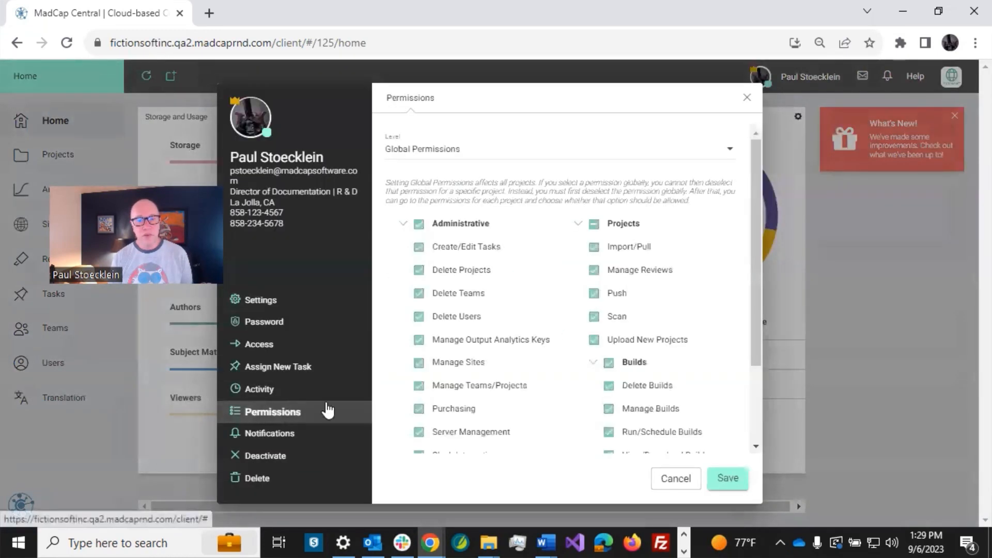
{"action": "scroll", "coordinate": [562, 361], "scroll_direction": "down", "scroll_amount": 2}
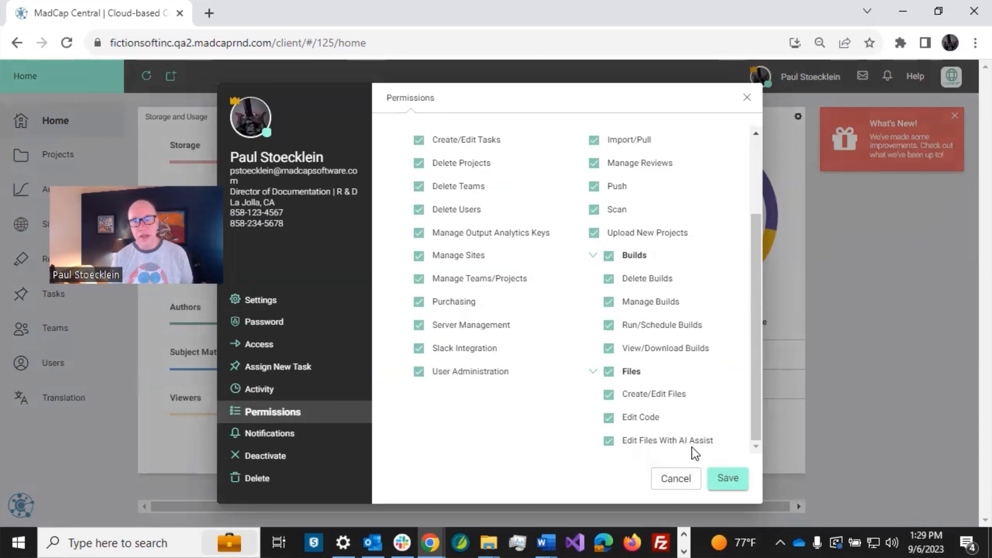
{"action": "left_click", "coordinate": [679, 482]}
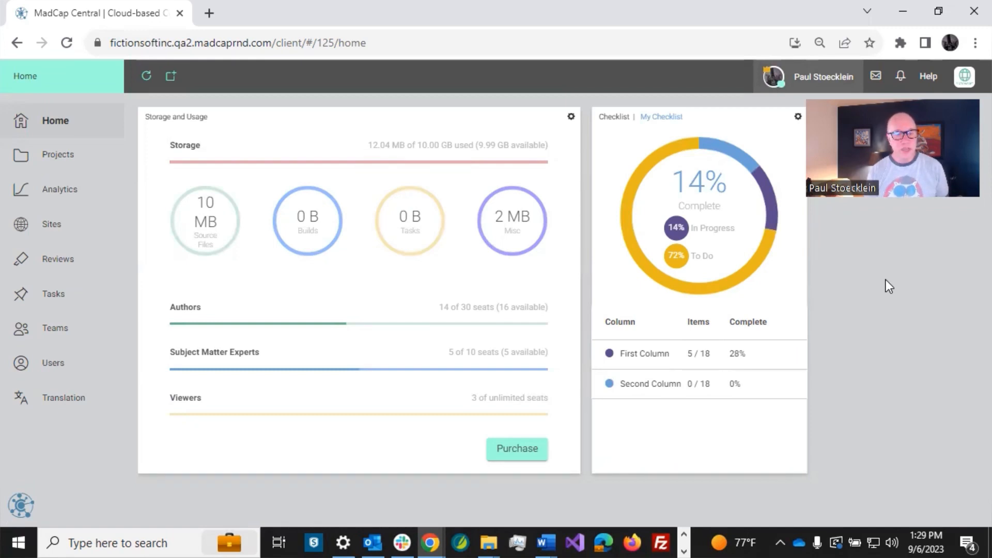
Open Other-Cities.htm from the Content folder of the Austin project for editing
{"action": "left_click", "coordinate": [73, 164]}
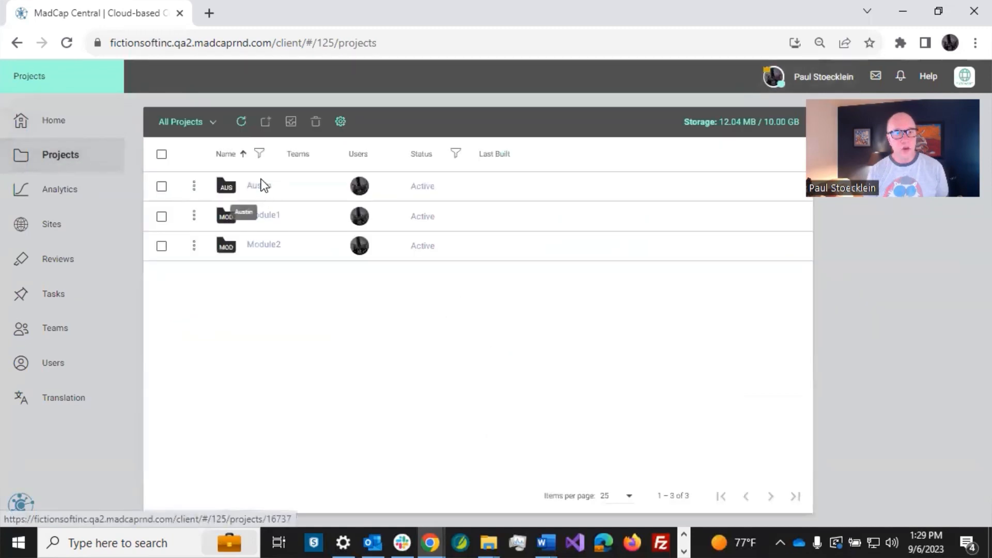
{"action": "left_click", "coordinate": [262, 182]}
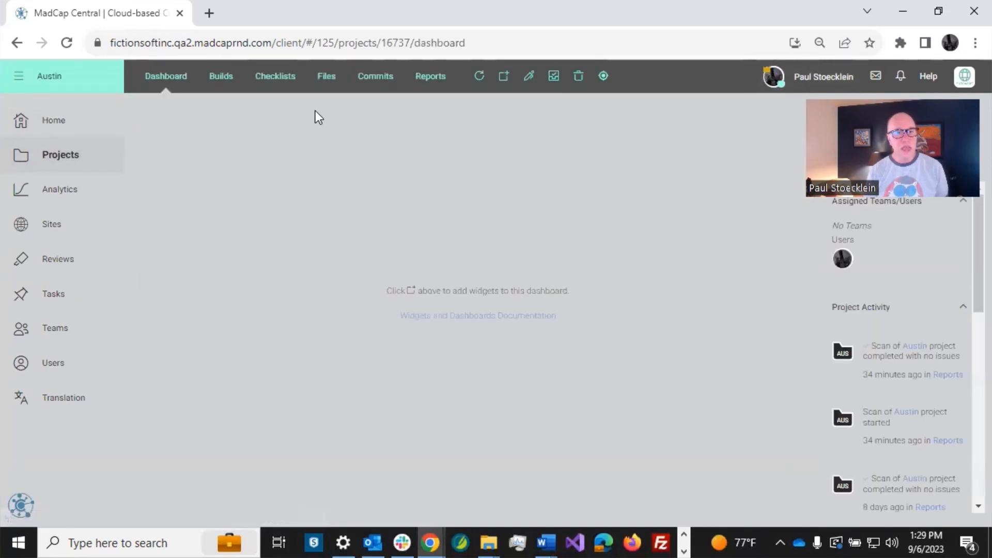
{"action": "left_click", "coordinate": [326, 77]}
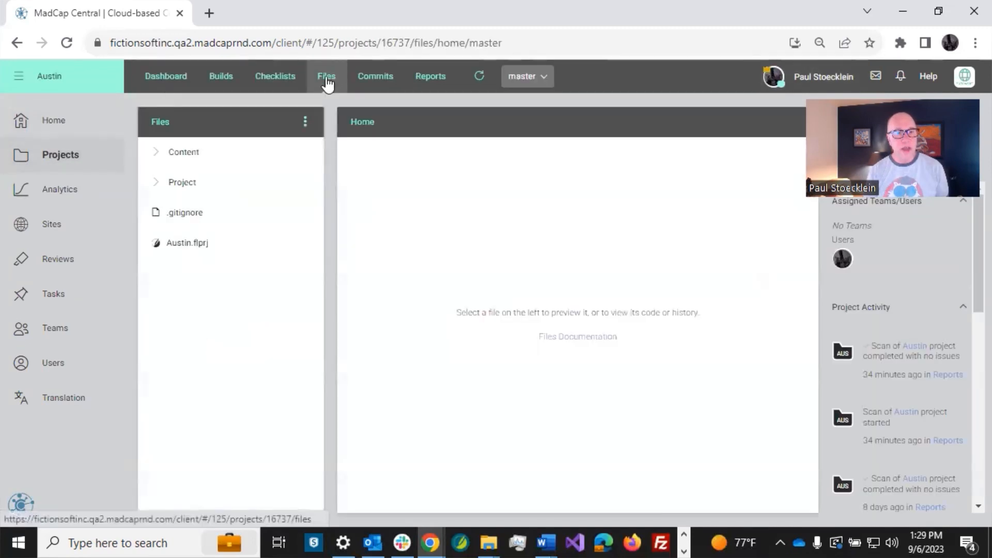
{"action": "left_click", "coordinate": [151, 155]}
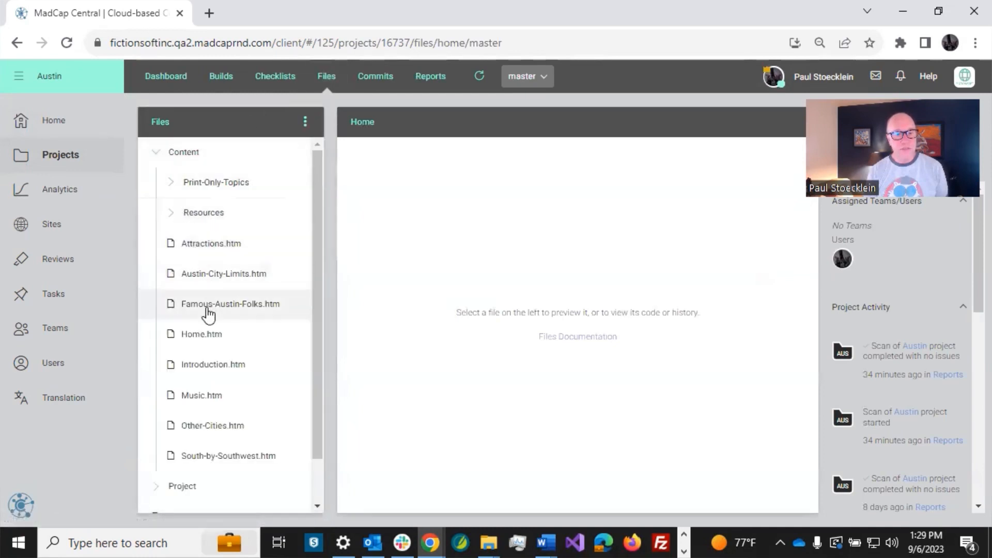
{"action": "left_click", "coordinate": [217, 428]}
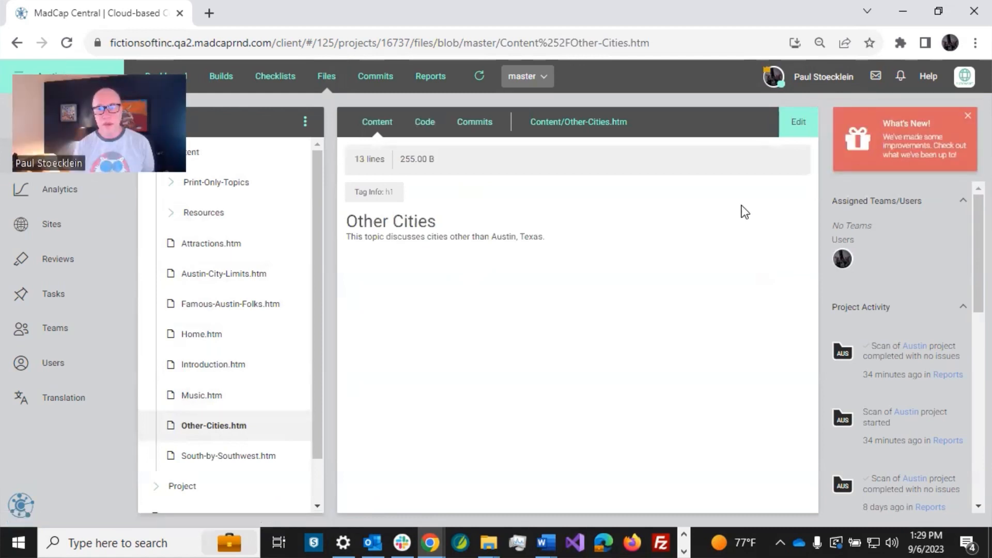
{"action": "left_click", "coordinate": [796, 122]}
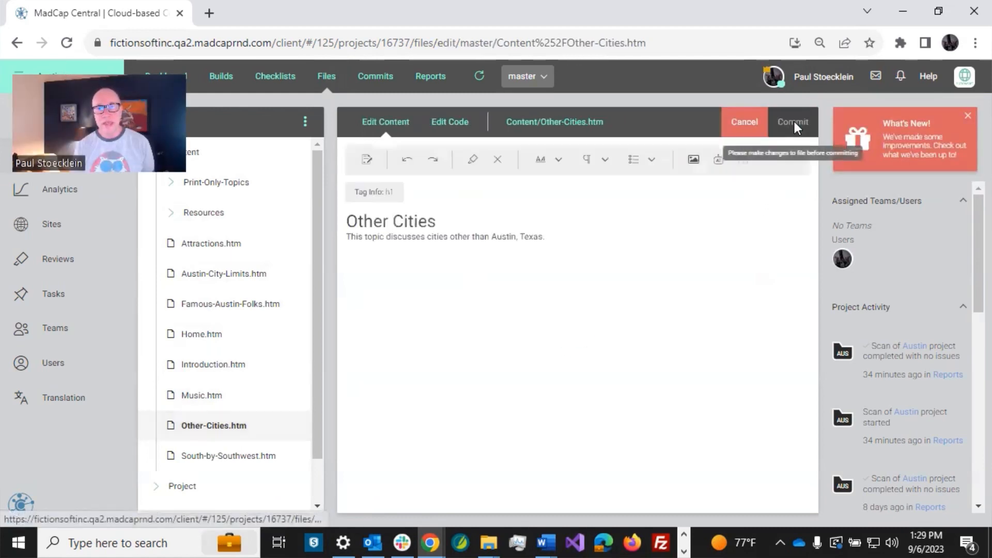
Place the cursor below the introductory sentence and ask AI Assist to "List 10 largest cities in the world"
{"action": "left_click", "coordinate": [521, 251]}
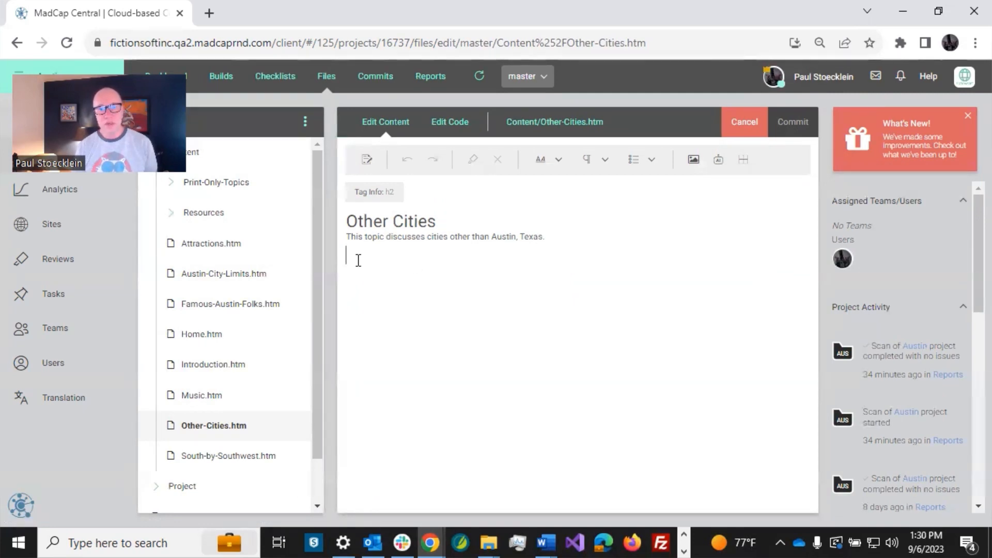
{"action": "left_click", "coordinate": [719, 161]}
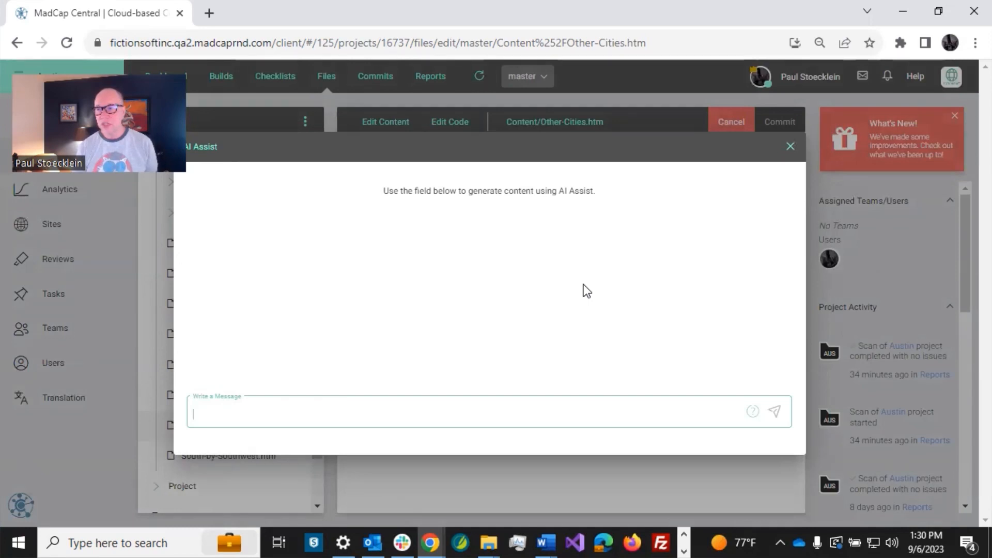
{"action": "type", "text": "List 10 largest cities in the world"}
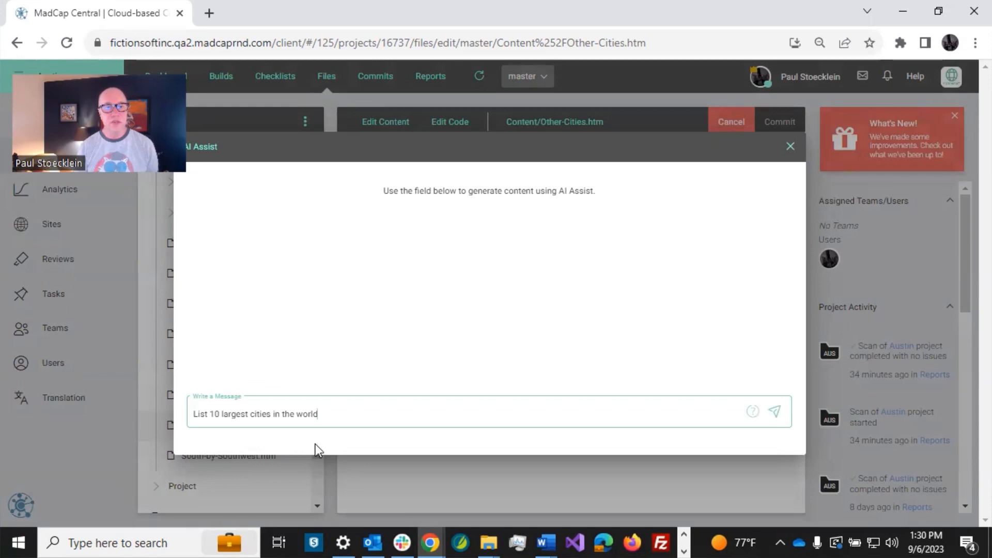
{"action": "left_click", "coordinate": [780, 419]}
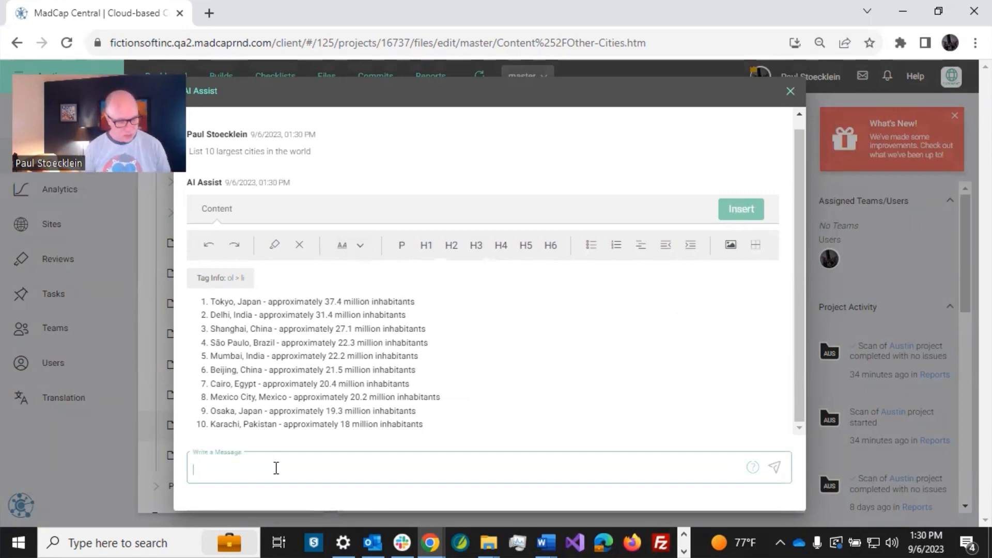
Ask AI Assist to "Remove the population of each", compare both replies, and insert the shortened city list into the topic
{"action": "type", "text": "Remove the population"}
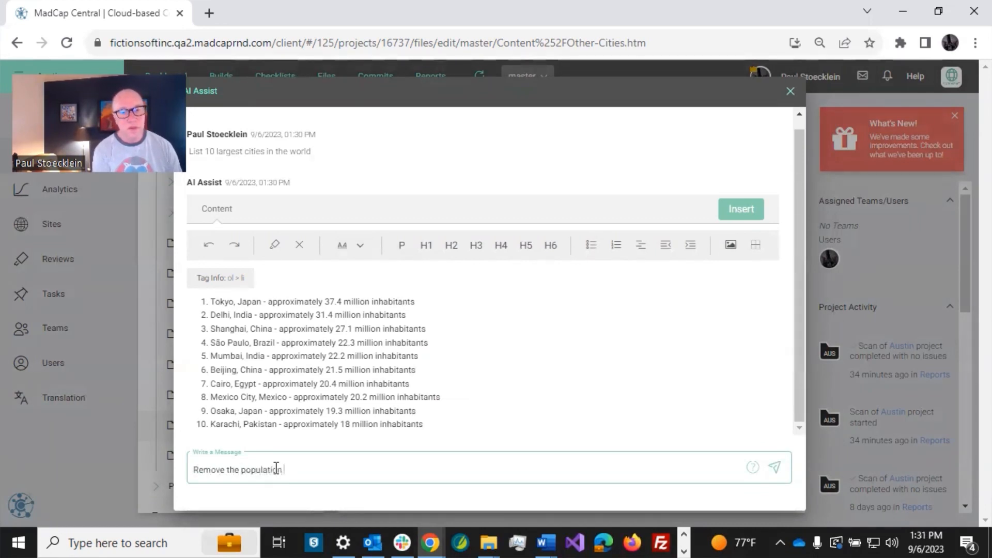
{"action": "key", "text": "Return"}
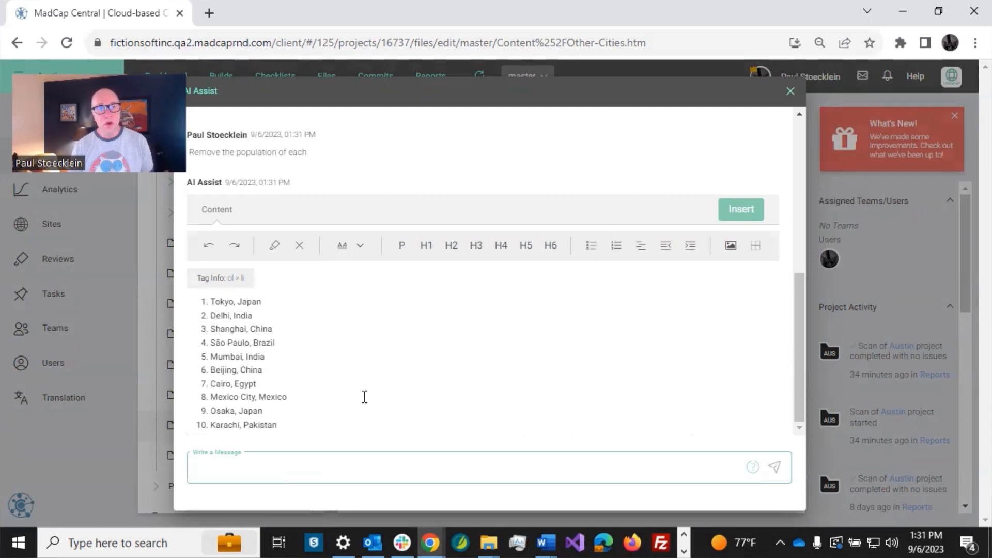
{"action": "scroll", "coordinate": [364, 397], "scroll_direction": "up", "scroll_amount": 5}
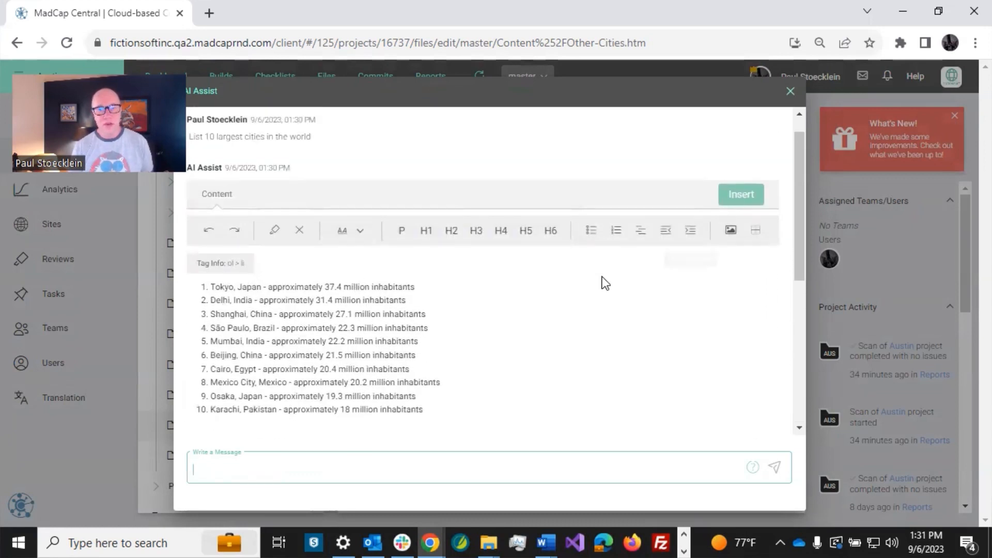
{"action": "scroll", "coordinate": [356, 319], "scroll_direction": "down", "scroll_amount": 5}
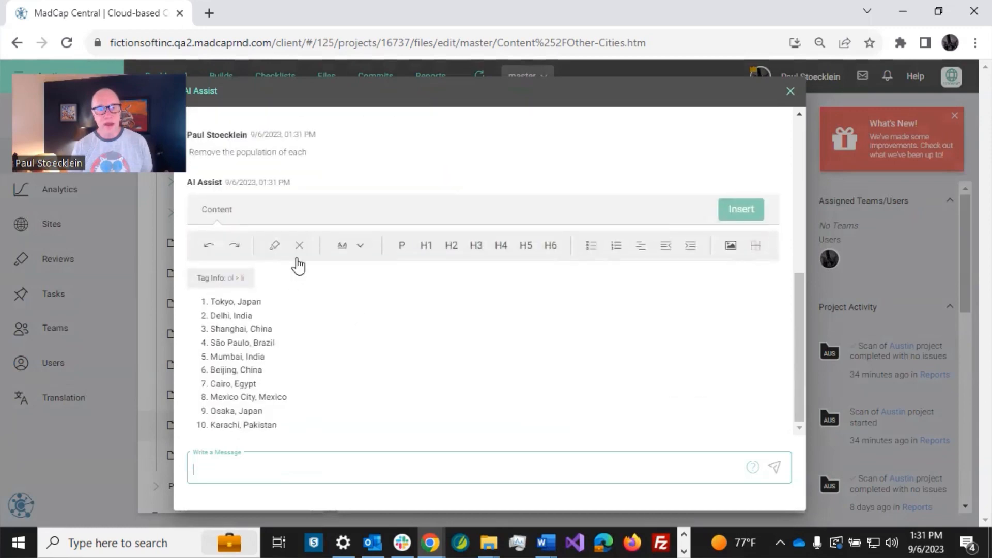
{"action": "left_click", "coordinate": [750, 211]}
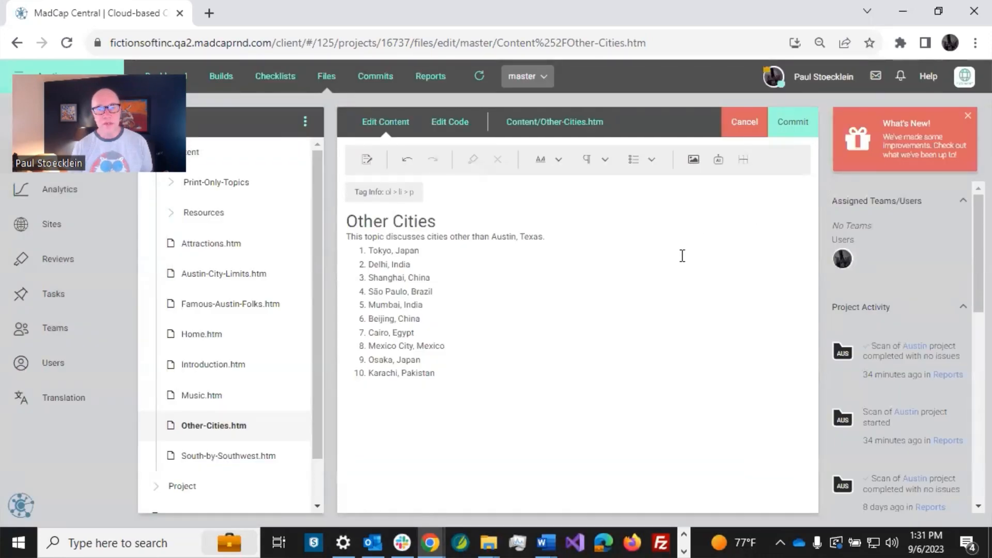
Commit Other-Cities.htm with the message "Added largest cities"
{"action": "left_click", "coordinate": [794, 124]}
{"action": "left_click", "coordinate": [457, 301]}
{"action": "type", "text": "Added largest cities"}
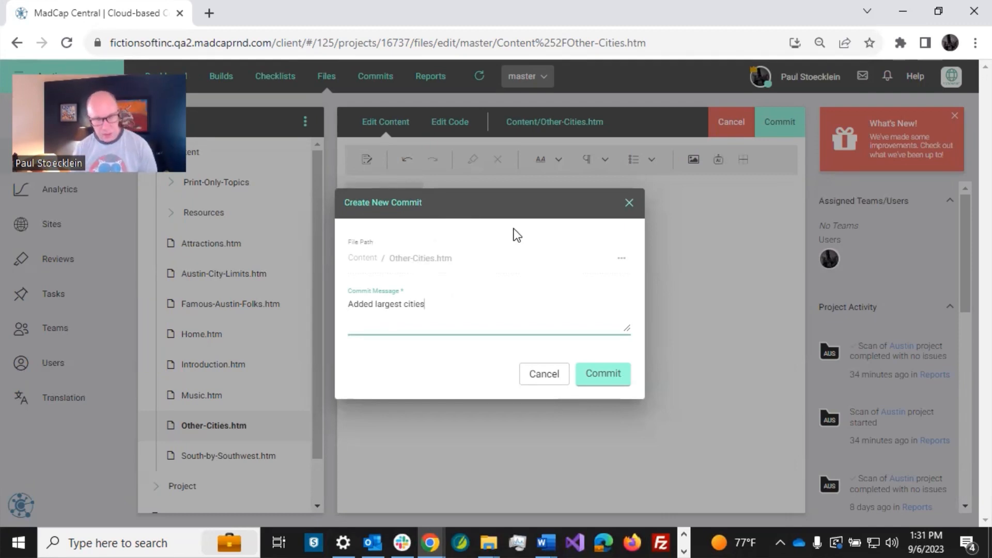
{"action": "left_click", "coordinate": [607, 372]}
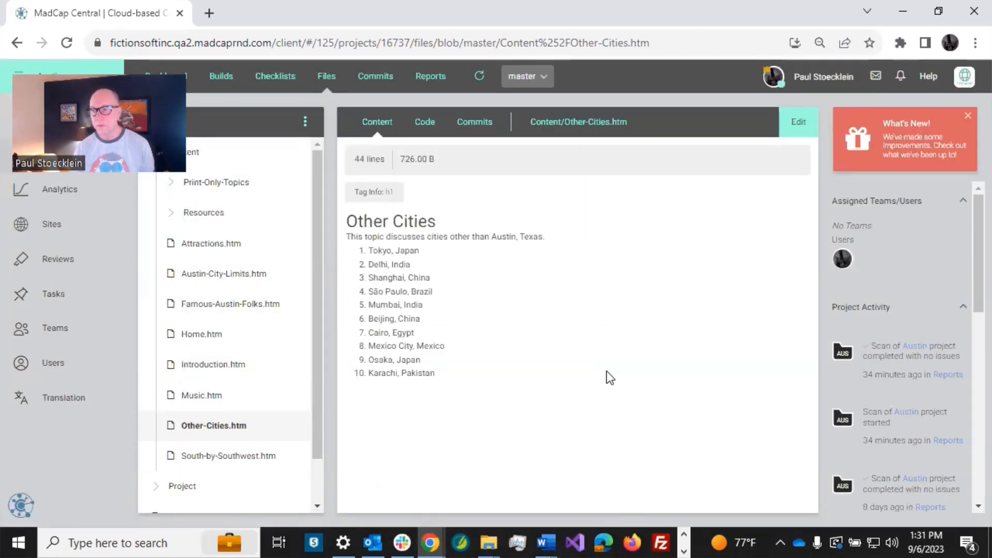
Open Attractions.htm for editing and select the whole paragraph under the State Capitol heading
{"action": "left_click", "coordinate": [202, 250]}
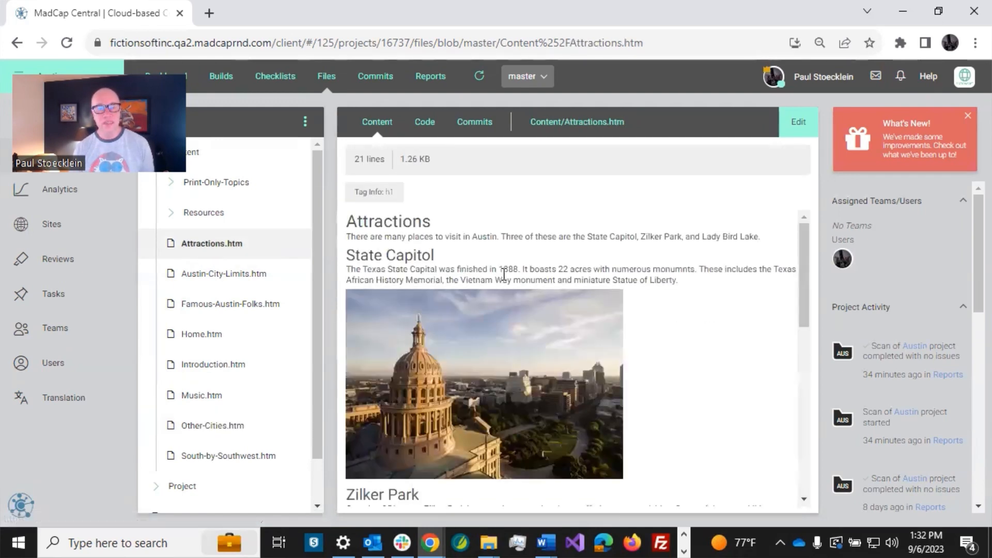
{"action": "left_click", "coordinate": [345, 271]}
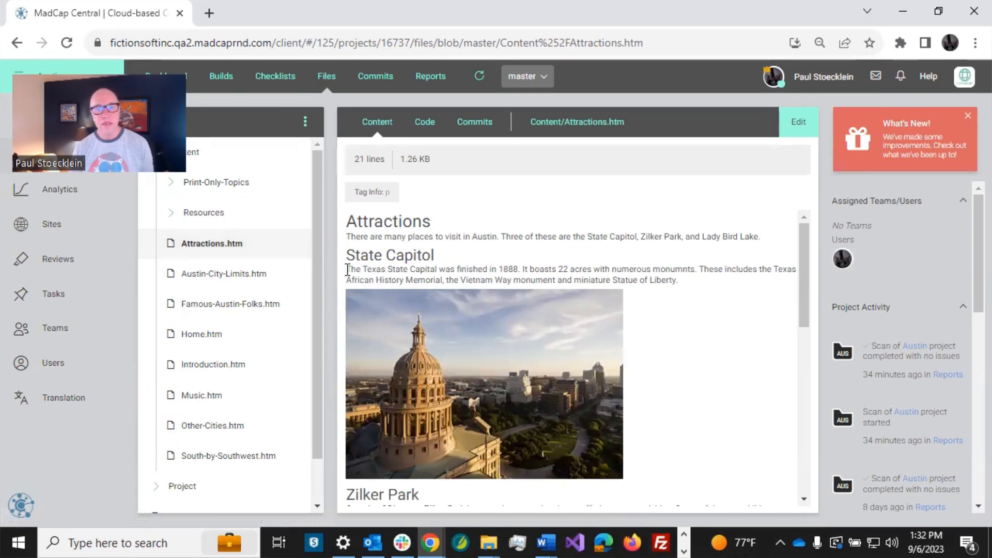
{"action": "left_click", "coordinate": [798, 124]}
{"action": "left_click_drag", "start_coordinate": [348, 269], "coordinate": [679, 279]}
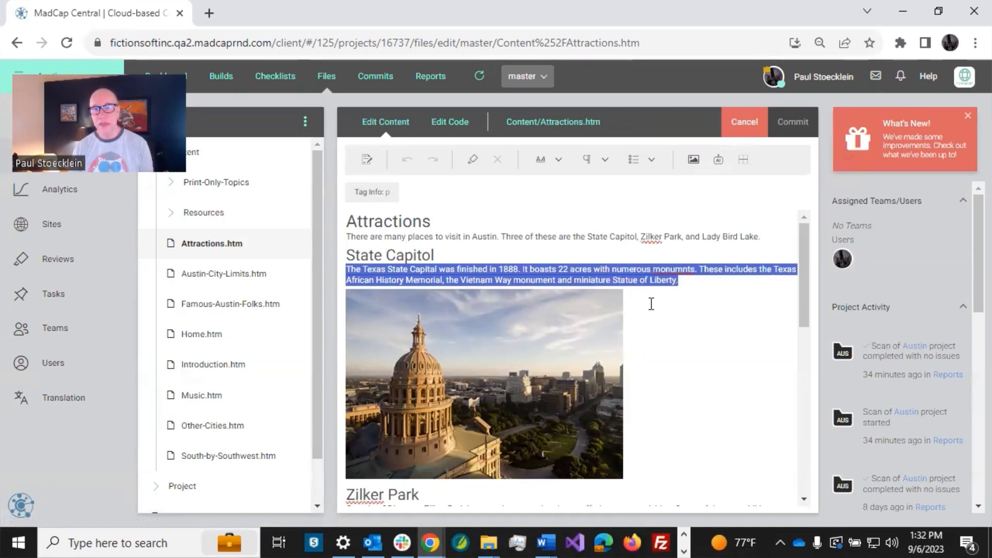
Ask AI Assist about the selected paragraph: "Please edit this for grammar and spelling. Also, make sure to use the serial comma."
{"action": "left_click", "coordinate": [719, 160]}
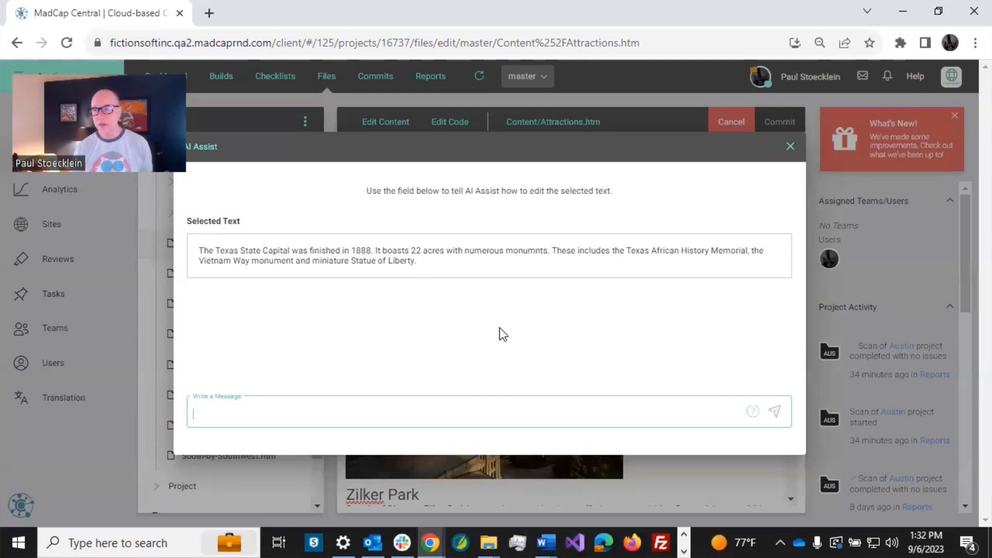
{"action": "left_click", "coordinate": [216, 410]}
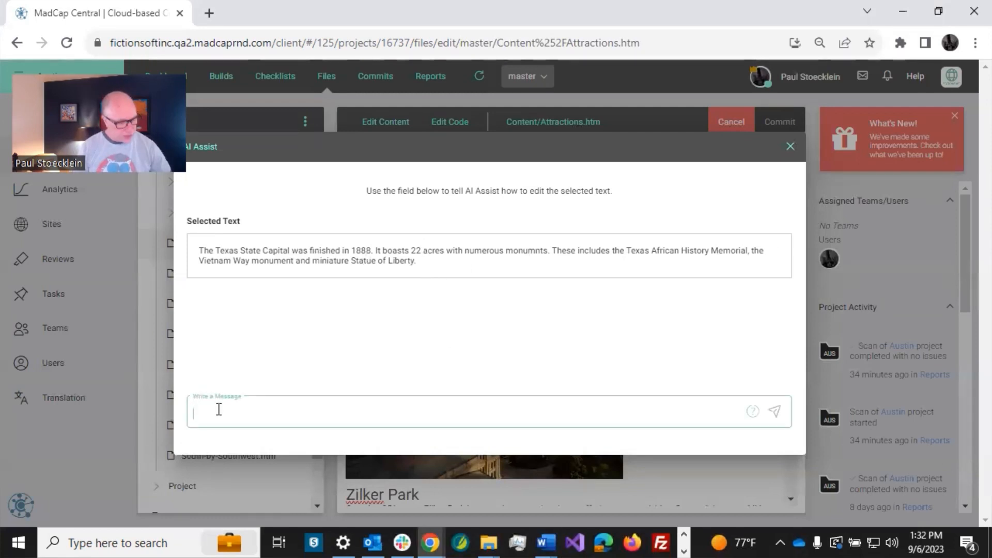
{"action": "type", "text": "Please edit this for grammar and spelling. Also, make sure to use the serial comma."}
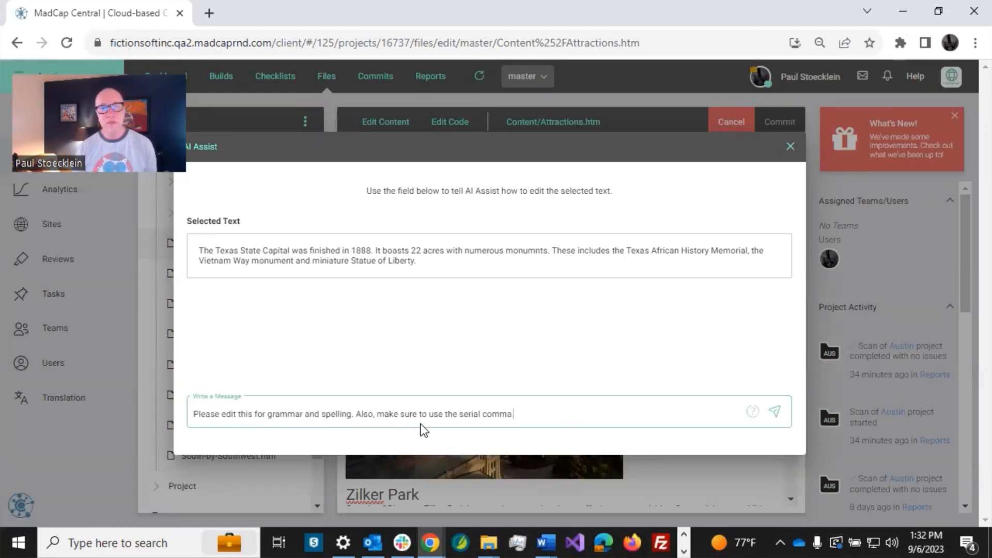
{"action": "left_click", "coordinate": [776, 411]}
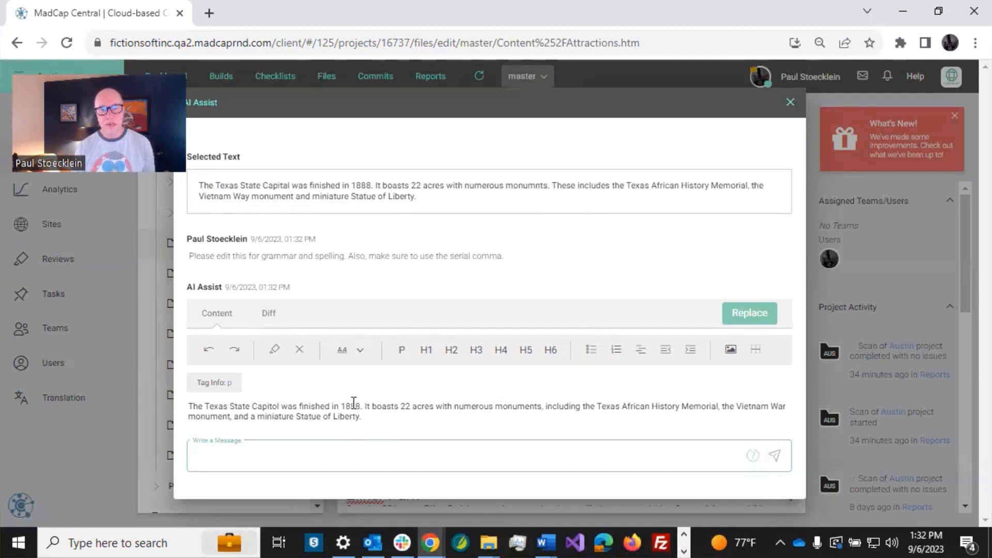
Review the differences between the original and AI-revised text, and replace the State Capitol paragraph with the revision
{"action": "left_click", "coordinate": [270, 322]}
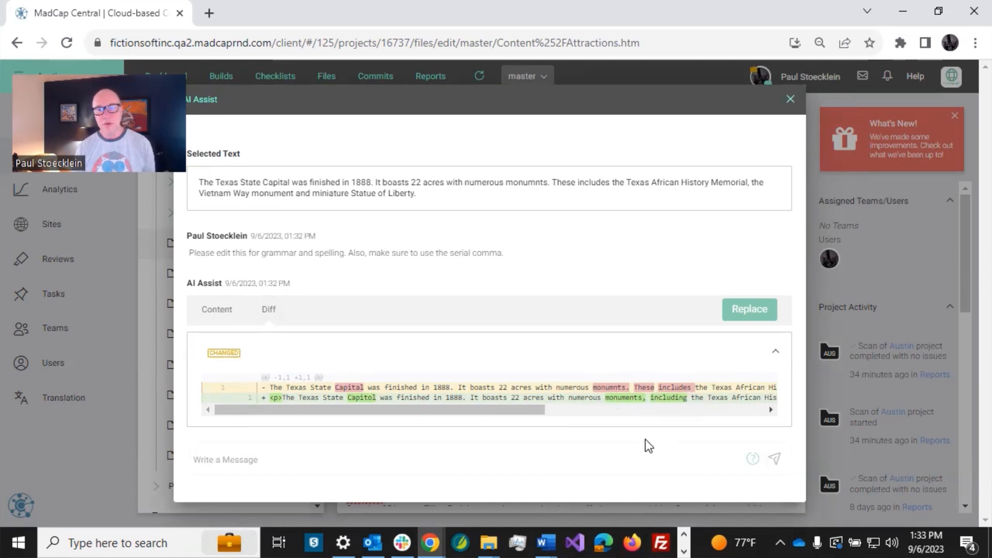
{"action": "left_click_drag", "start_coordinate": [531, 412], "coordinate": [679, 408]}
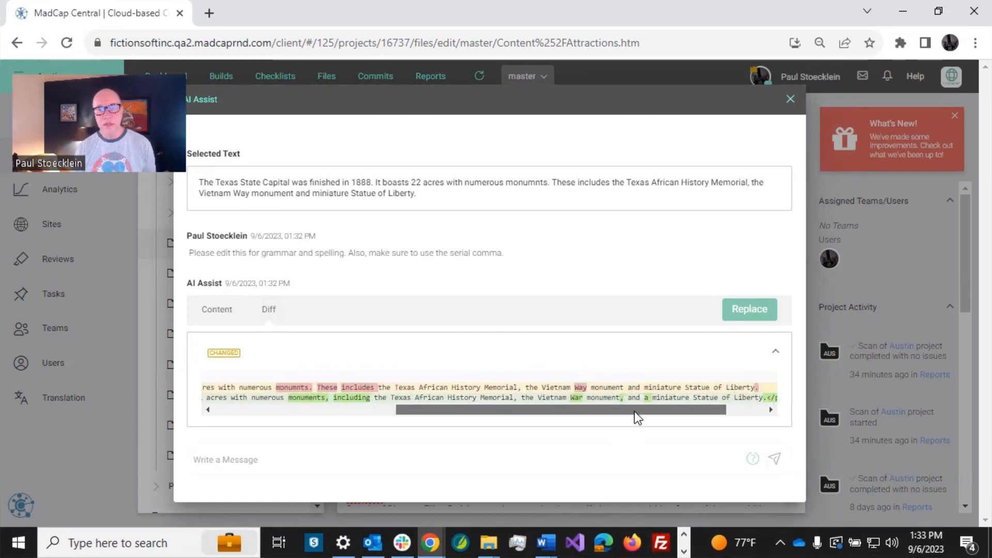
{"action": "left_click_drag", "start_coordinate": [638, 413], "coordinate": [408, 413]}
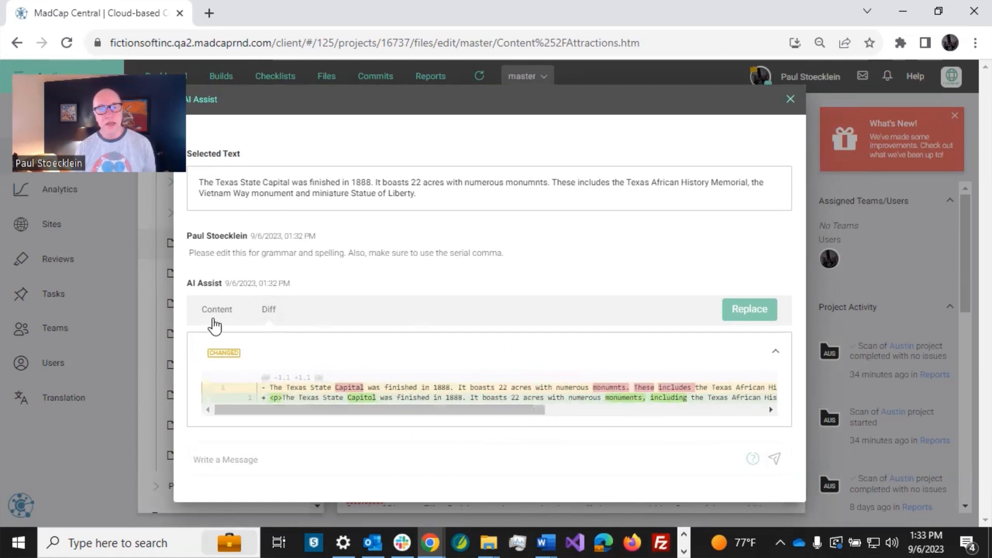
{"action": "left_click", "coordinate": [211, 310]}
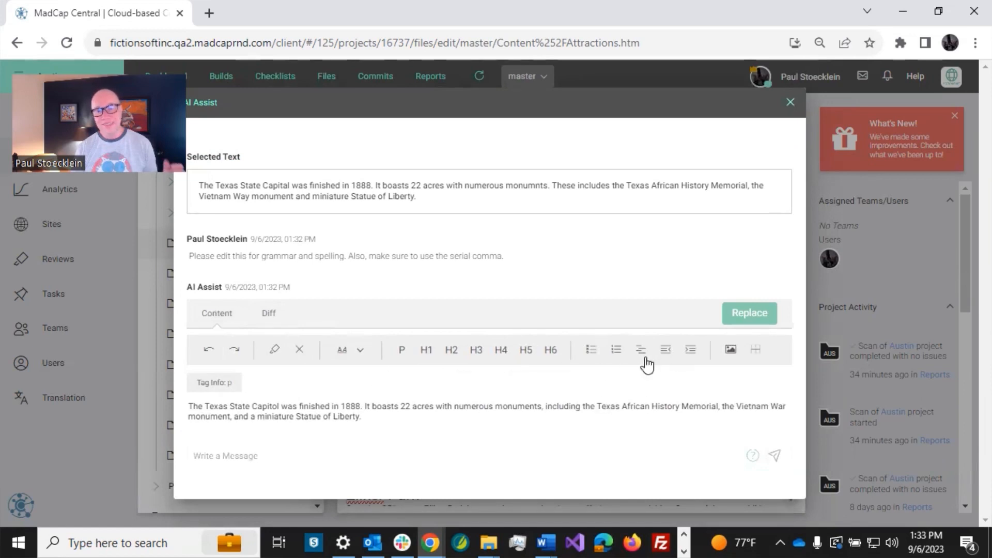
{"action": "left_click", "coordinate": [751, 321]}
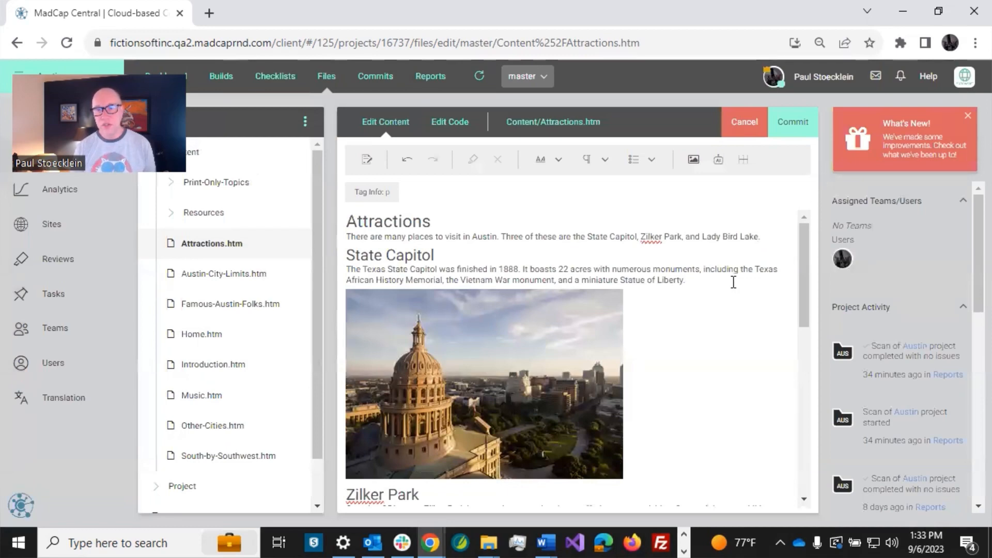
Open AI Assist for generating new content with no text selected in the topic
{"action": "left_click", "coordinate": [718, 161]}
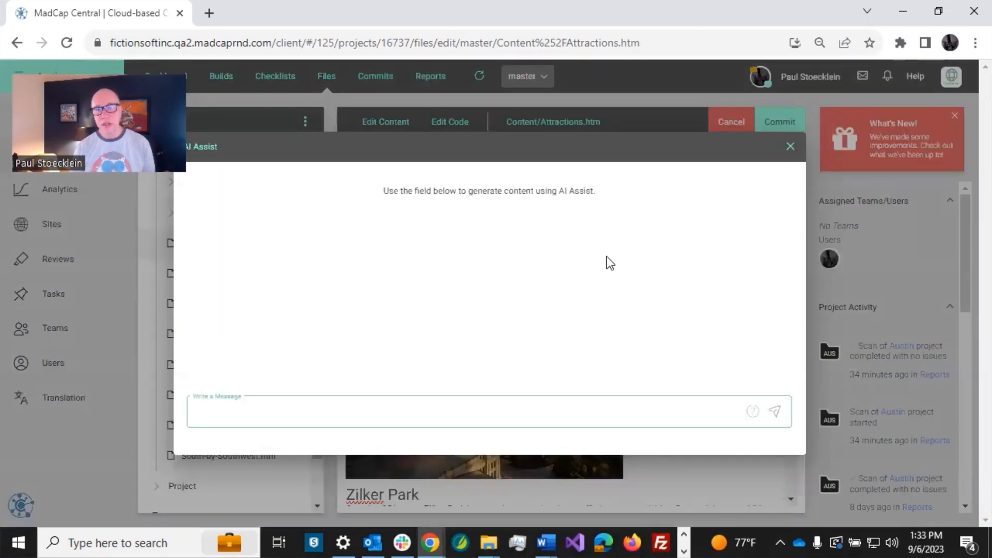
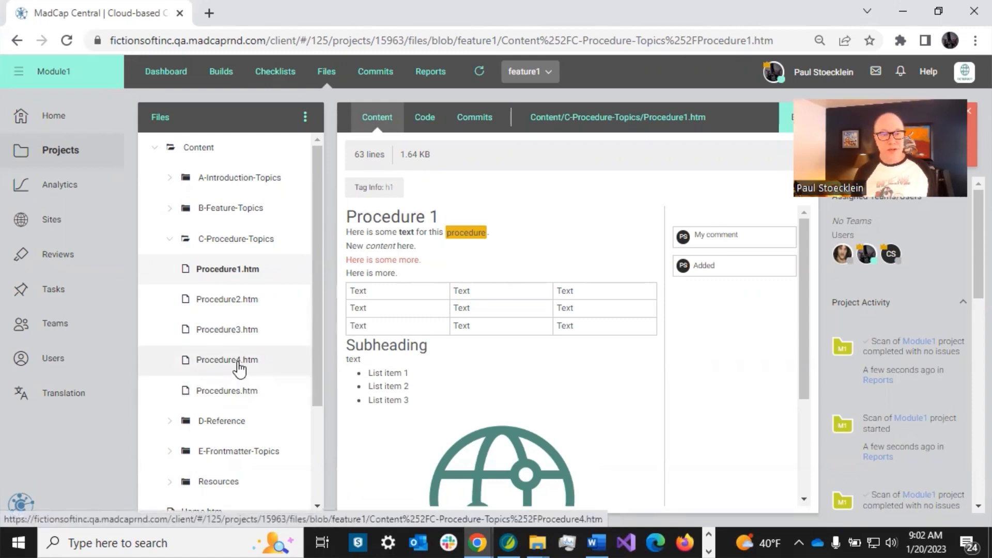
Rename Whats-New.htm in the A-Introduction-Topics folder to Whats-Up.htm with the commit message "Renamed file", and check the folder's contents
{"action": "right_click", "coordinate": [240, 362]}
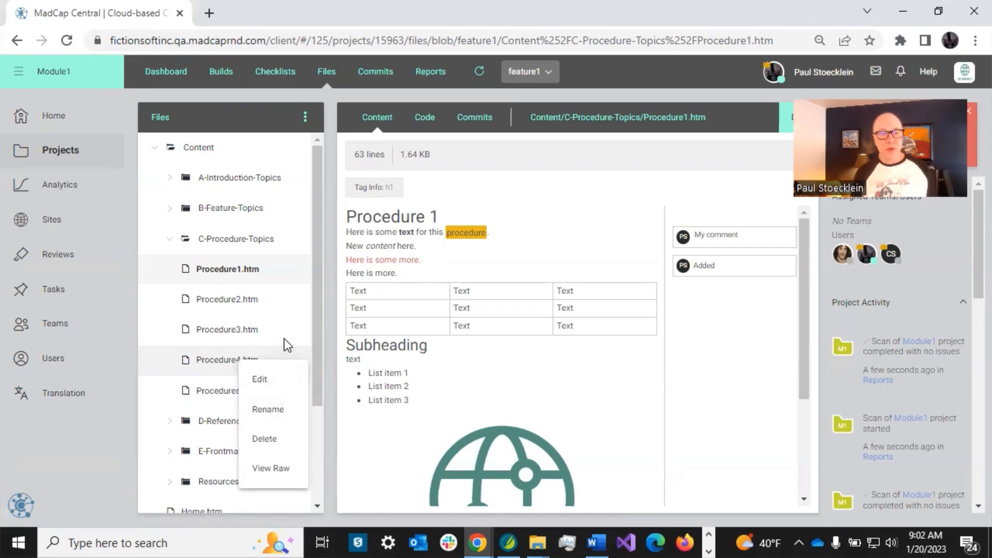
{"action": "left_click", "coordinate": [171, 183]}
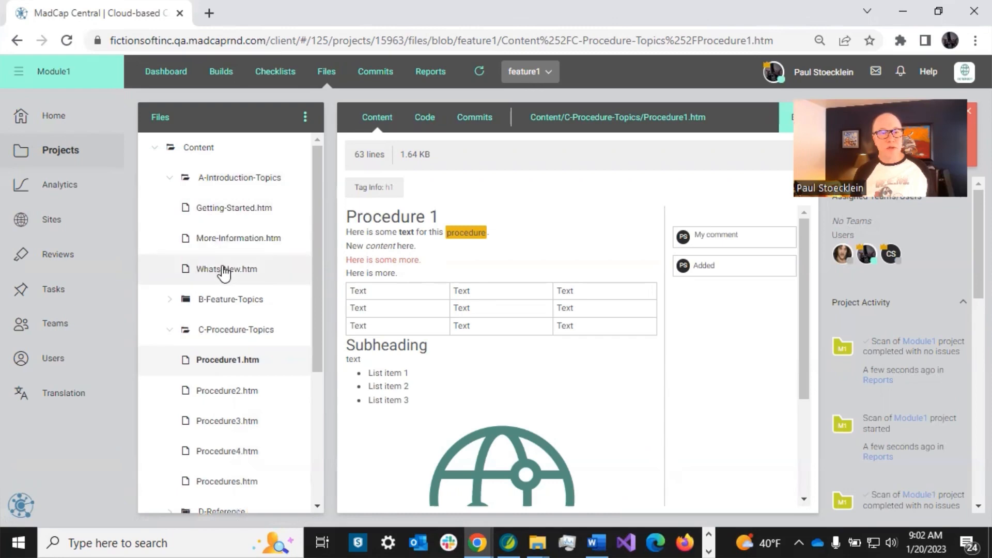
{"action": "right_click", "coordinate": [235, 269]}
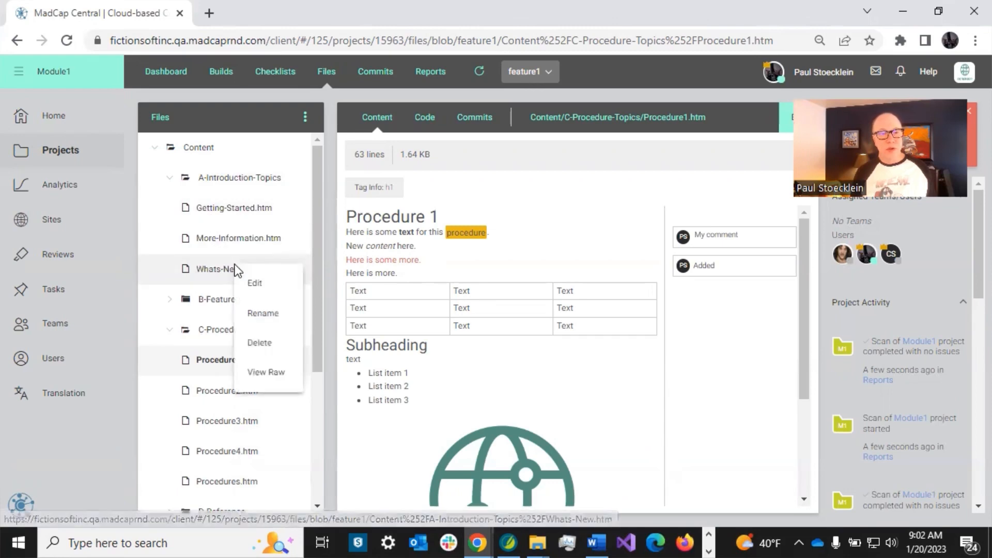
{"action": "left_click", "coordinate": [264, 314]}
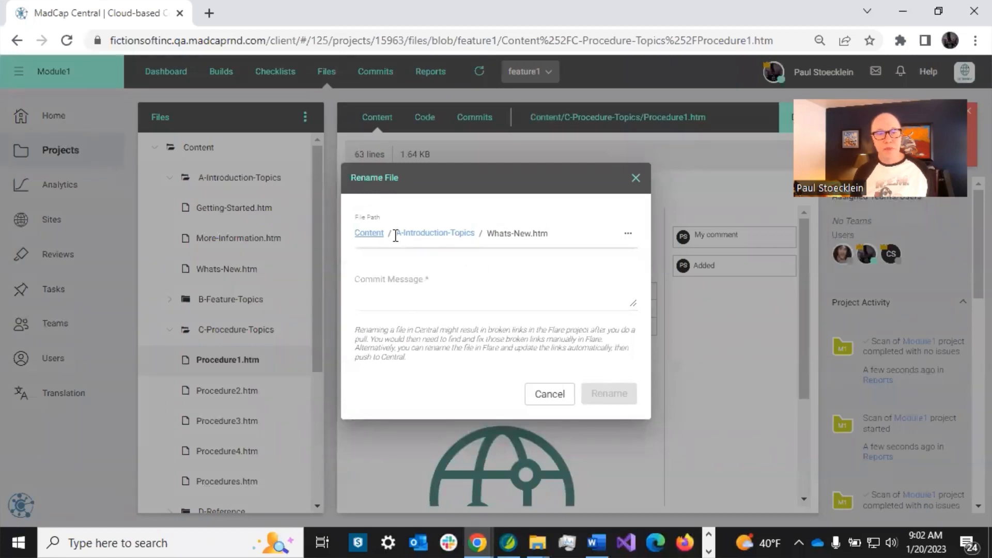
{"action": "left_click_drag", "start_coordinate": [515, 233], "coordinate": [532, 235]}
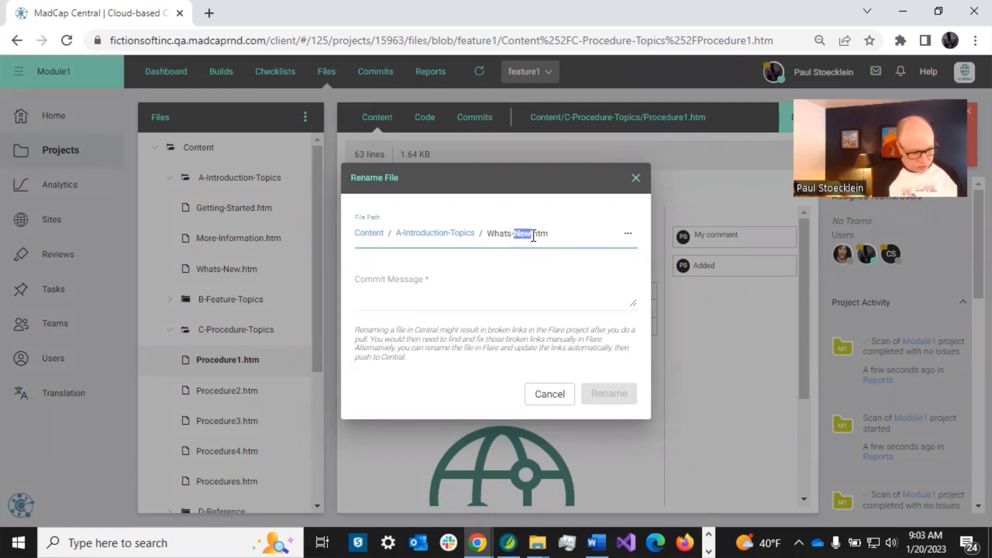
{"action": "type", "text": "Up"}
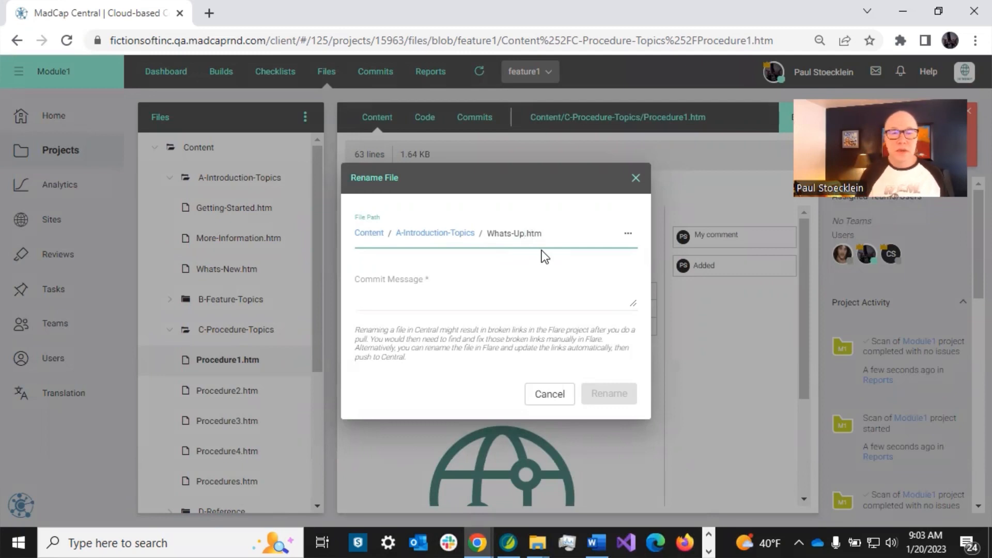
{"action": "left_click", "coordinate": [478, 298]}
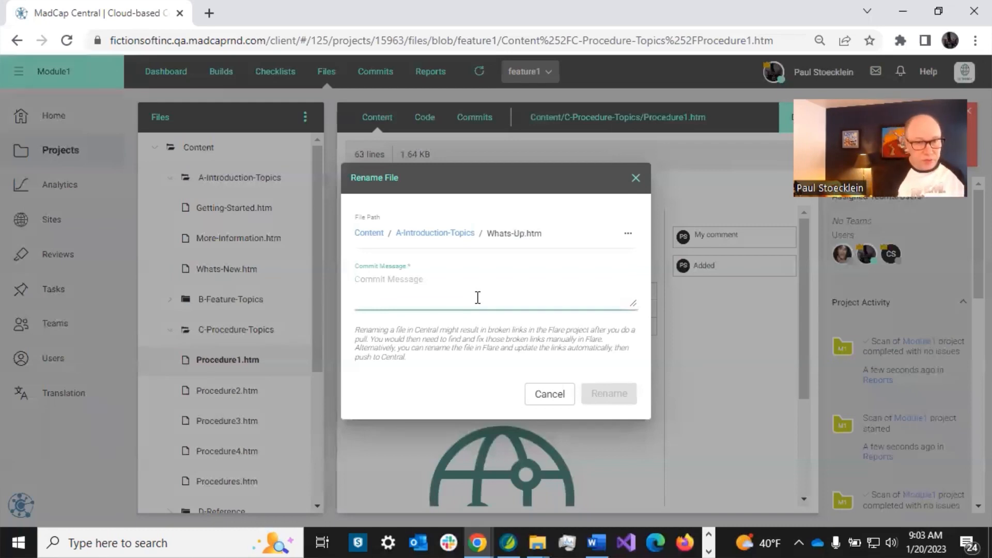
{"action": "type", "text": "Renamed file"}
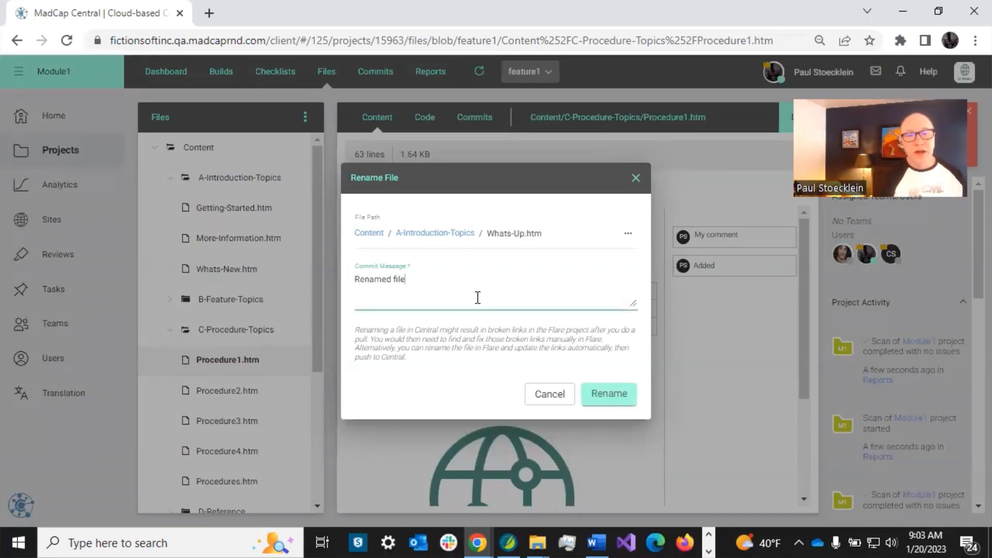
{"action": "left_click", "coordinate": [608, 393]}
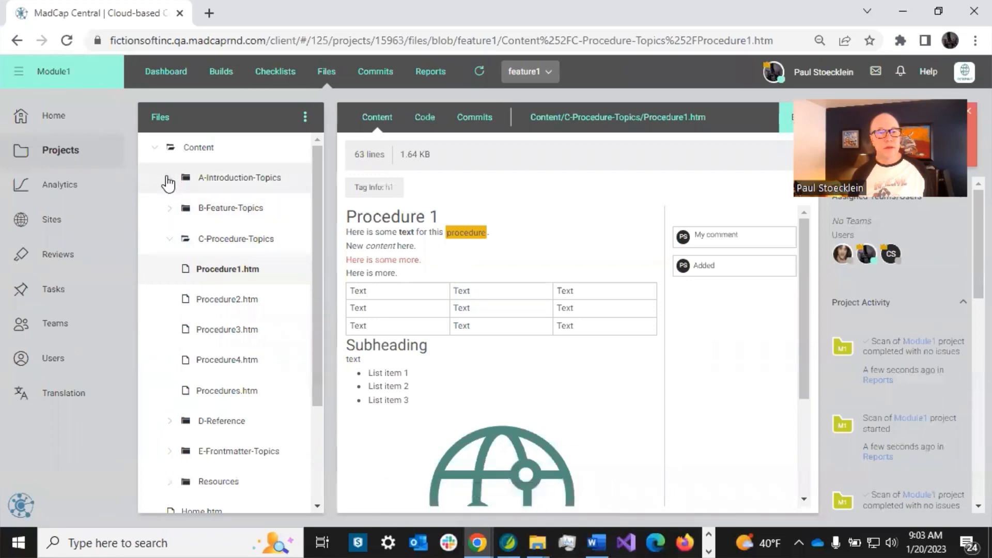
{"action": "left_click", "coordinate": [169, 178]}
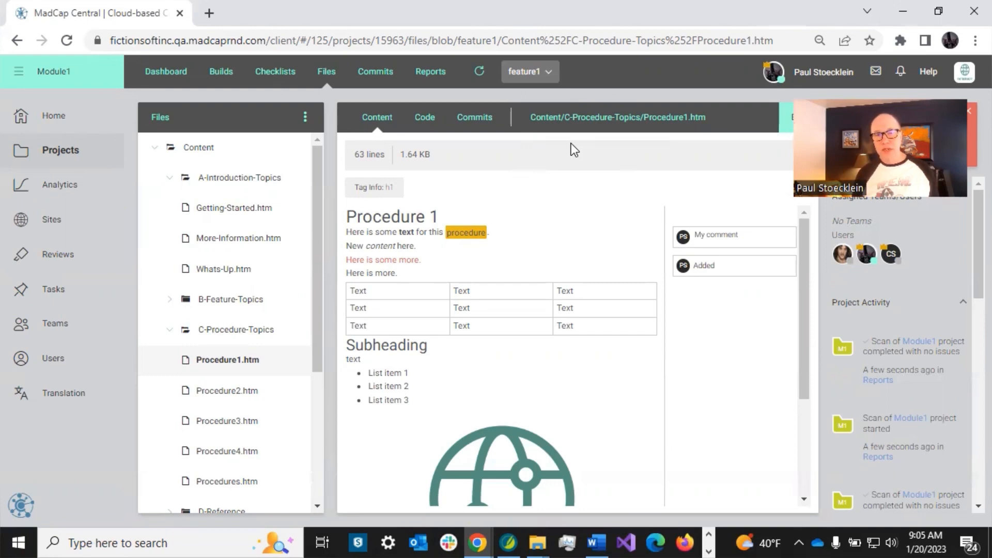
Switch to MadCap Flare and pull the master branch of Module1 from the MadCapCentral remote
{"action": "left_click", "coordinate": [509, 541]}
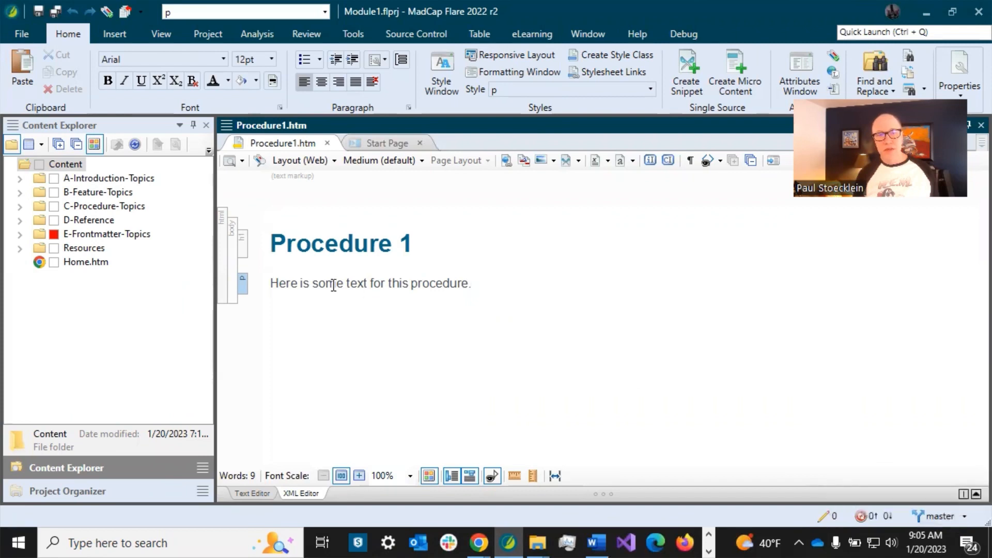
{"action": "left_click", "coordinate": [427, 35]}
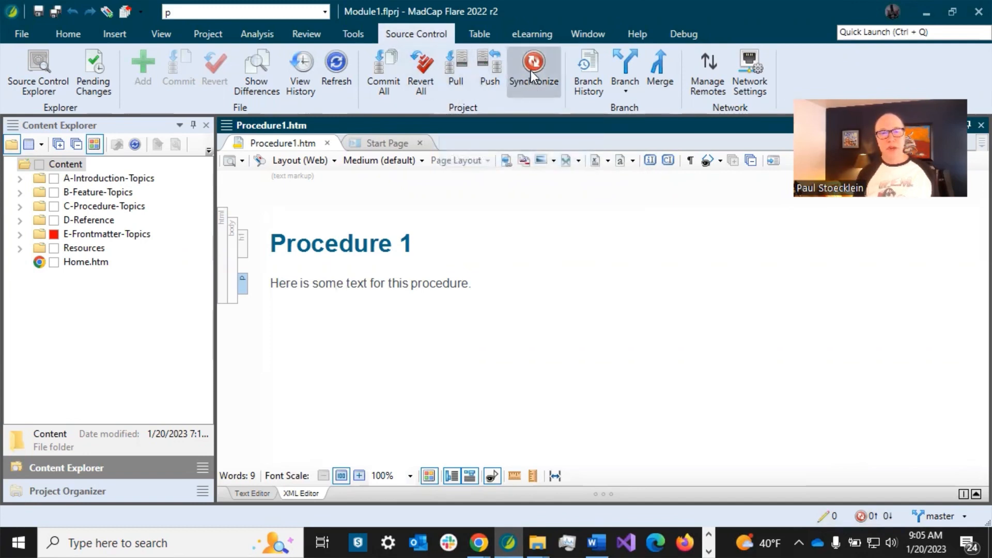
{"action": "left_click", "coordinate": [452, 75]}
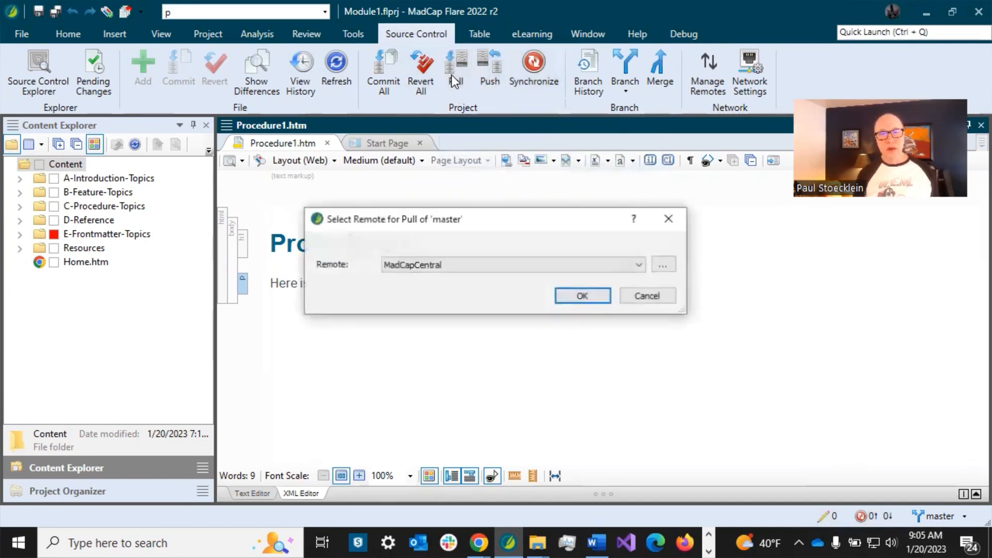
{"action": "left_click", "coordinate": [573, 295]}
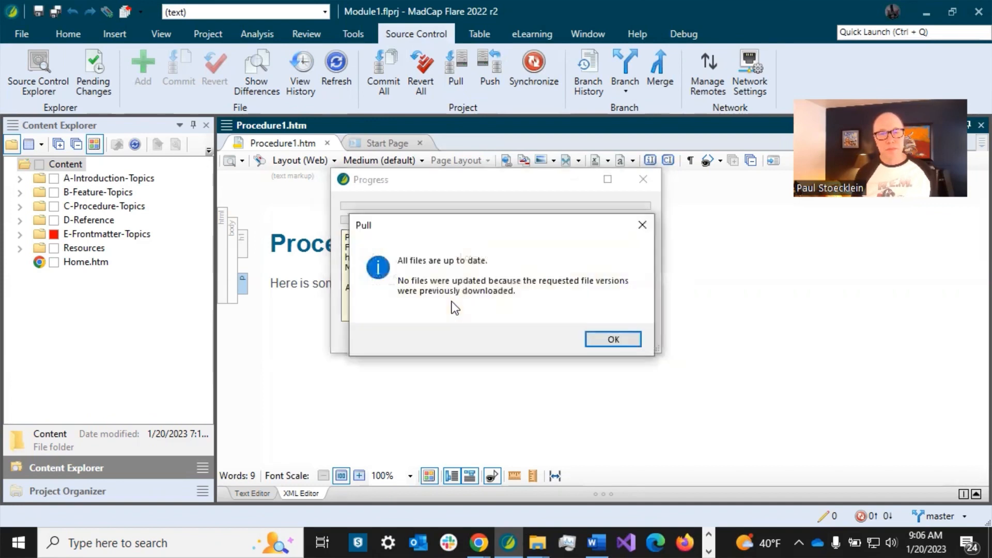
{"action": "left_click", "coordinate": [613, 340]}
{"action": "left_click", "coordinate": [433, 246]}
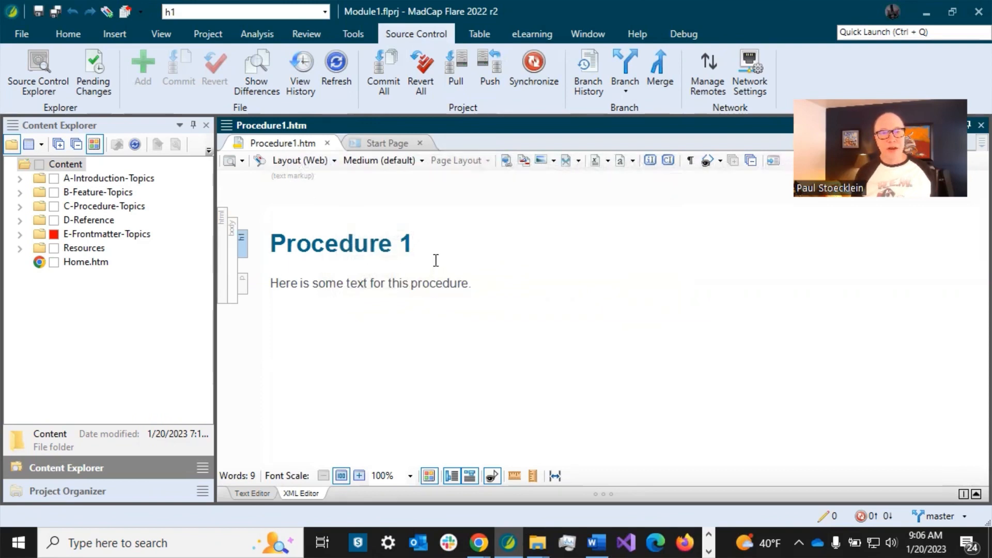
Switch the Module1 project to the feature1 branch and pull its changes from the MadCapCentral remote
{"action": "left_click", "coordinate": [965, 517]}
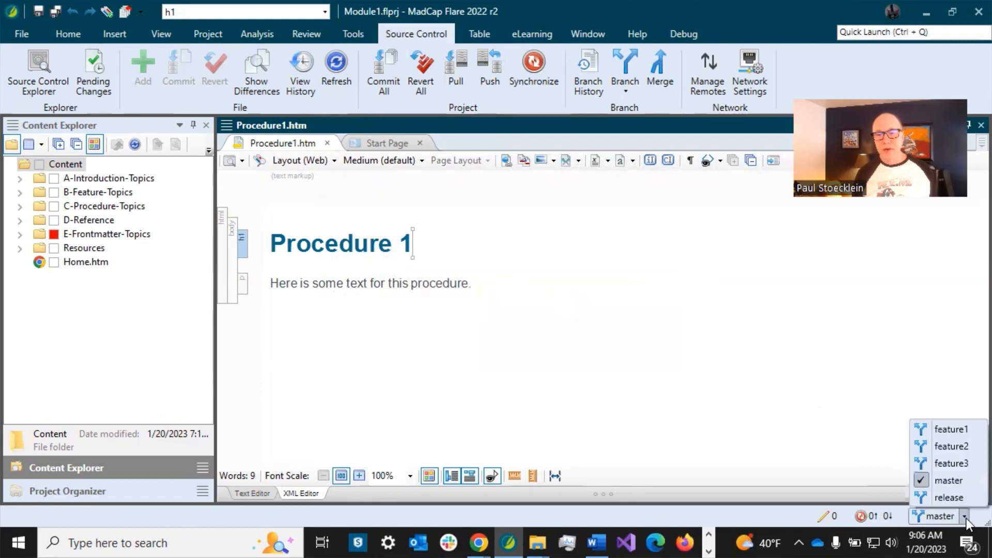
{"action": "left_click", "coordinate": [954, 429]}
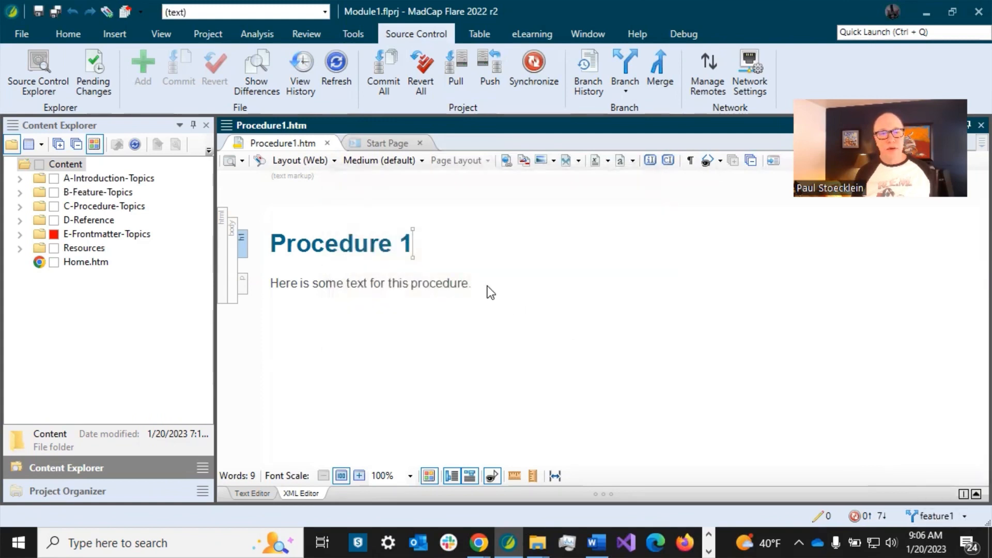
{"action": "left_click", "coordinate": [489, 283]}
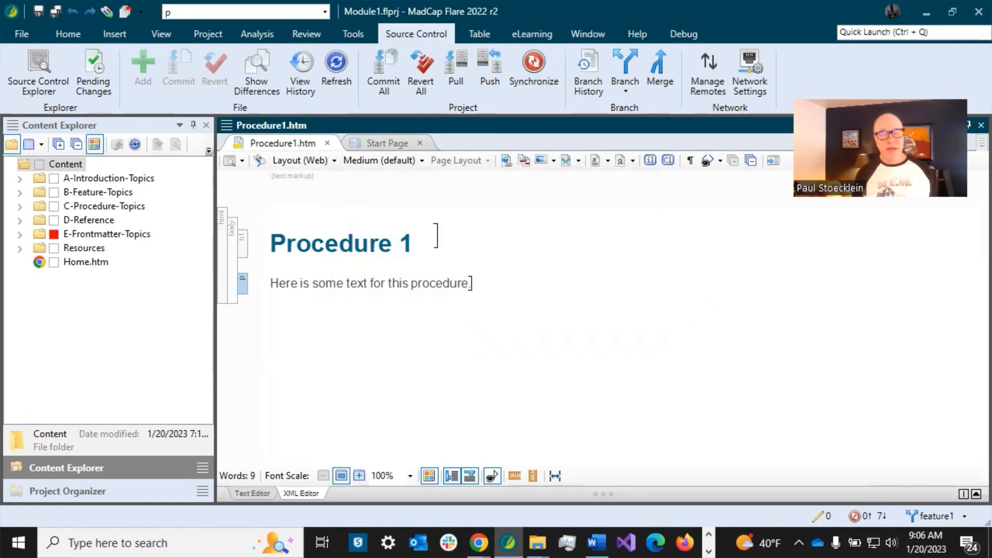
{"action": "left_click", "coordinate": [452, 83]}
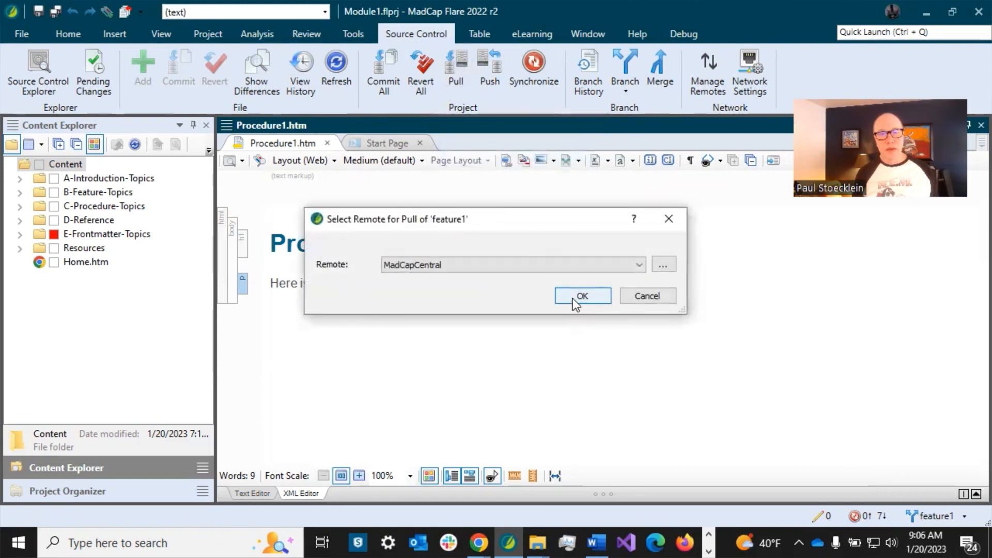
{"action": "left_click", "coordinate": [572, 297]}
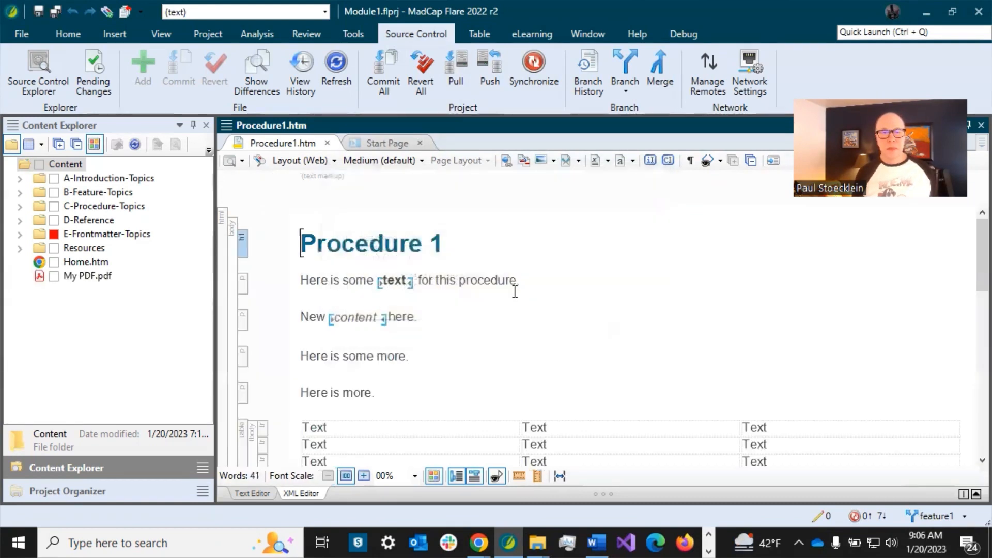
{"action": "left_click", "coordinate": [547, 284]}
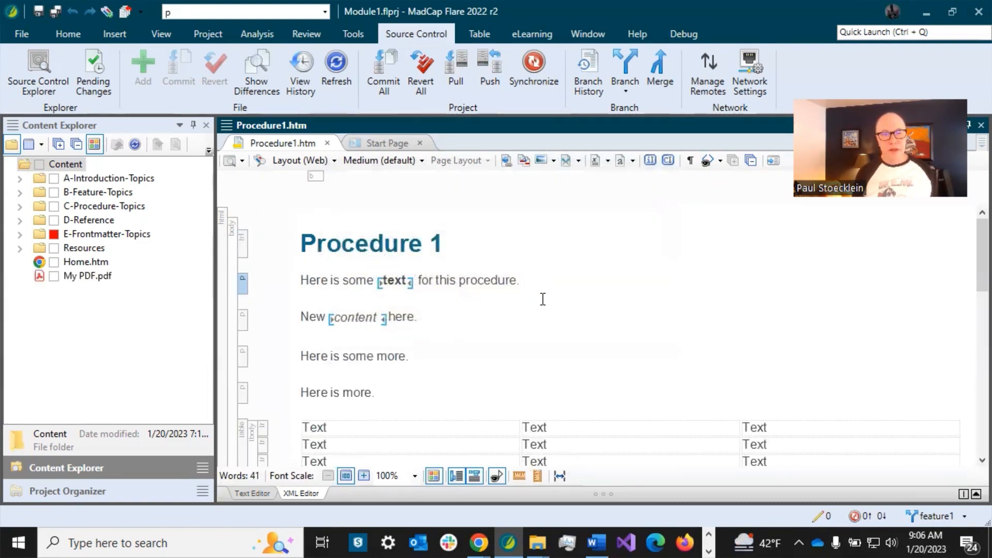
Review the whole Procedure1.htm topic, from the opening paragraphs through the table and list to the FictionSoft image
{"action": "scroll", "coordinate": [448, 294], "scroll_direction": "down", "scroll_amount": 5}
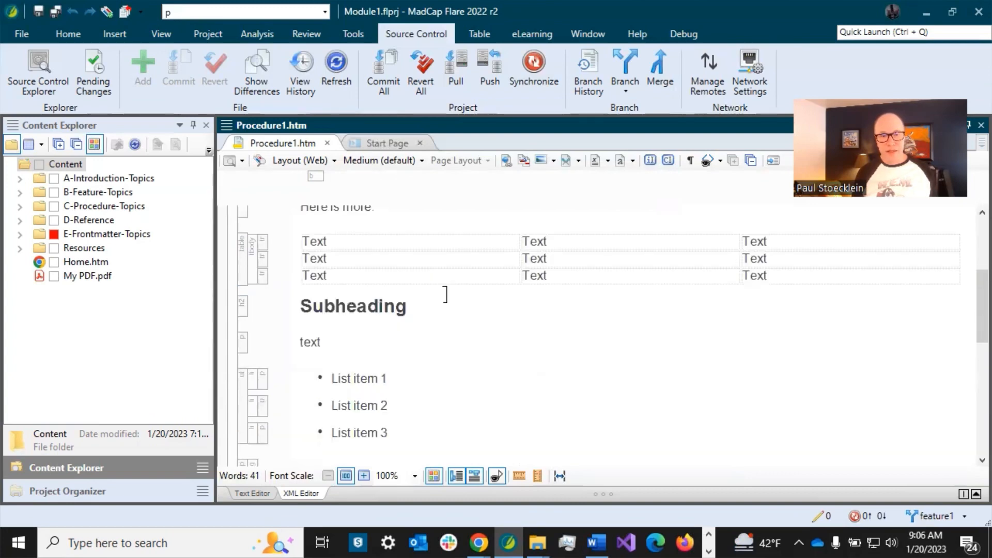
{"action": "scroll", "coordinate": [448, 295], "scroll_direction": "up", "scroll_amount": 5}
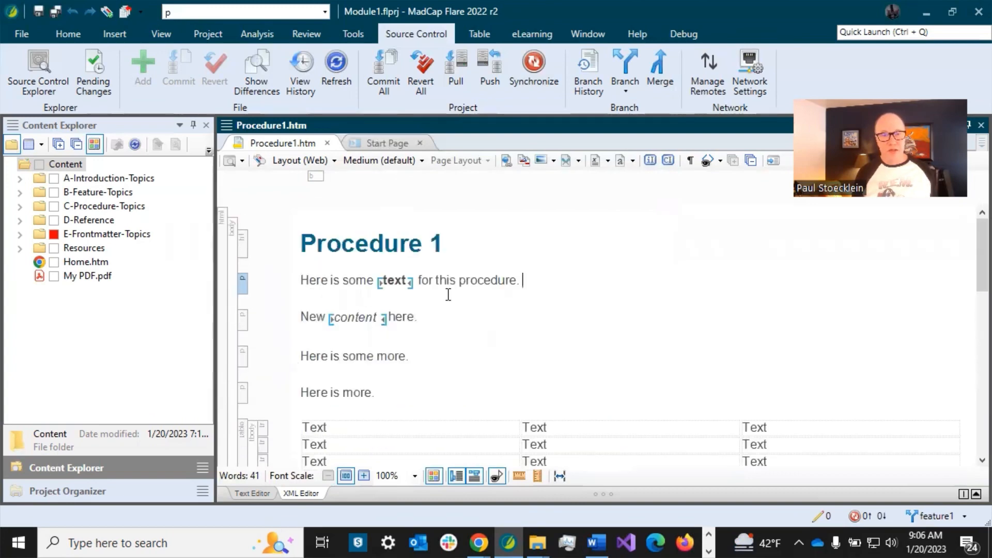
{"action": "scroll", "coordinate": [448, 295], "scroll_direction": "down", "scroll_amount": 5}
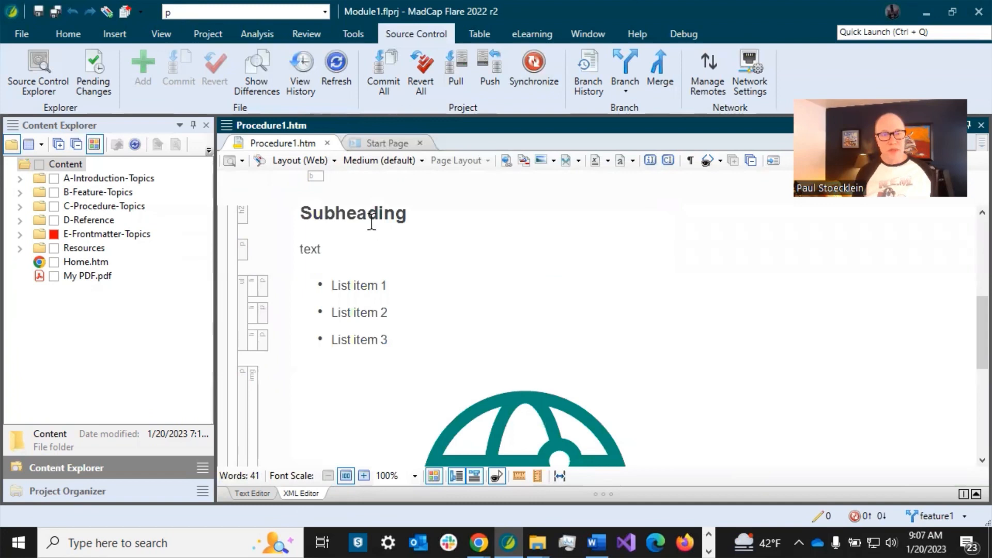
{"action": "scroll", "coordinate": [360, 297], "scroll_direction": "down", "scroll_amount": 4}
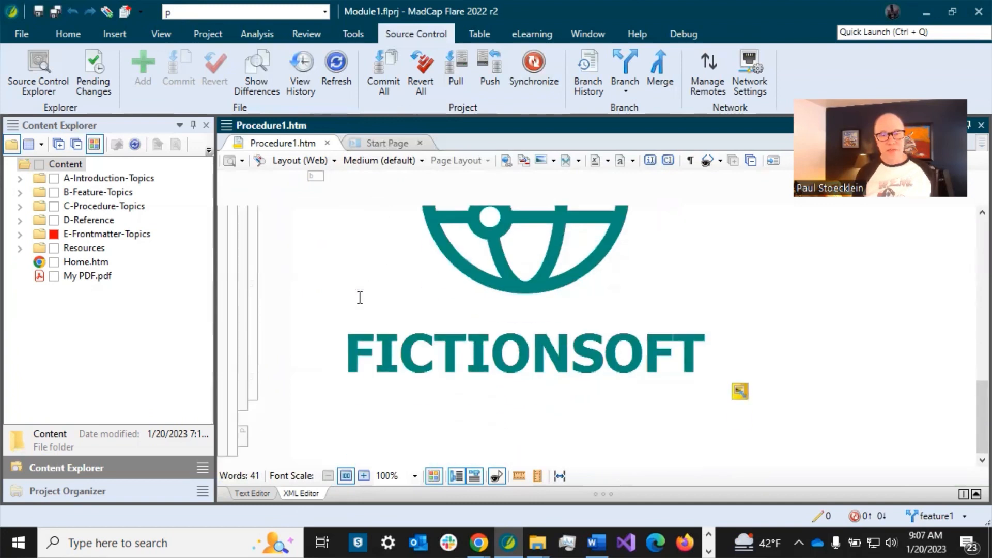
{"action": "scroll", "coordinate": [360, 296], "scroll_direction": "up", "scroll_amount": 10}
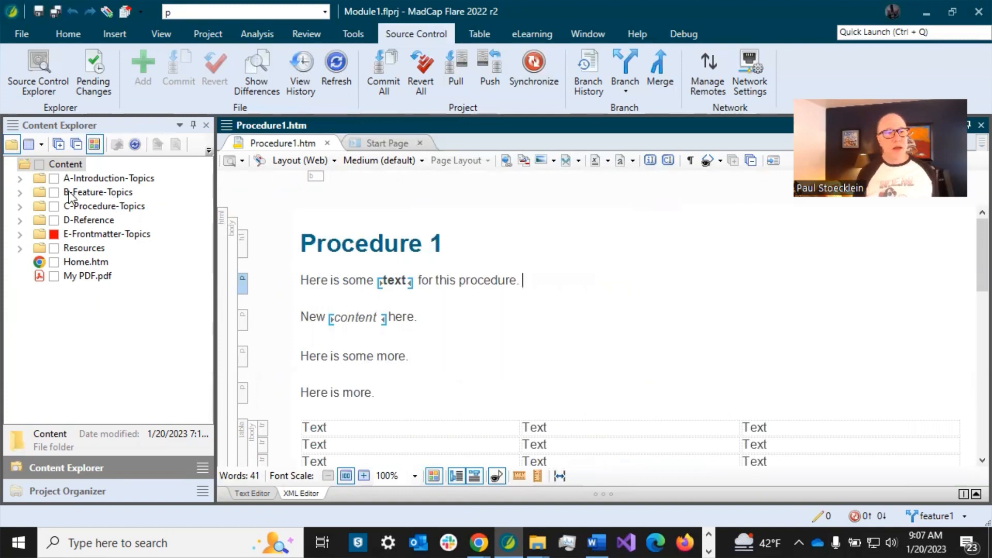
Check the pulled files Procedure4.htm in the C-Procedure-Topics folder and My PDF.pdf at the root of Content
{"action": "left_click", "coordinate": [21, 207]}
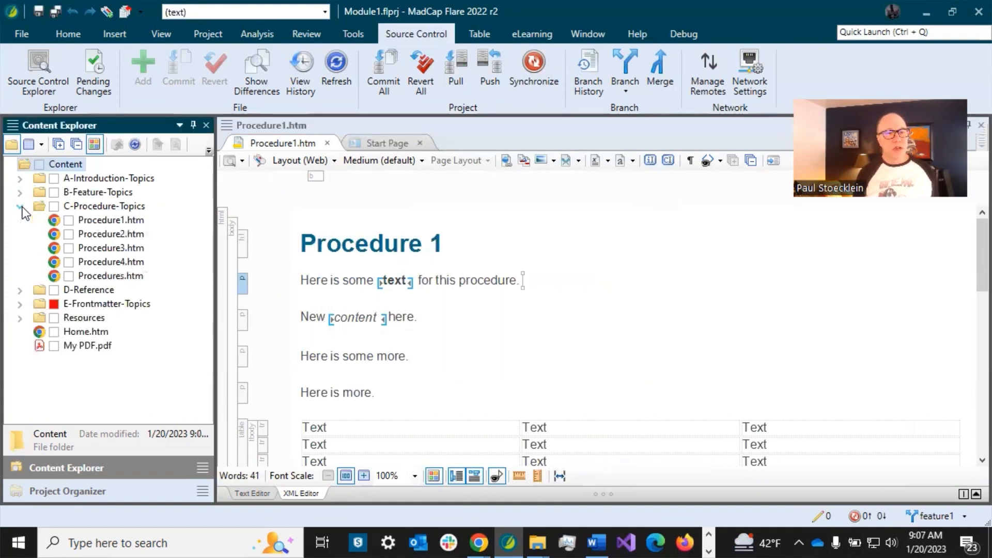
{"action": "left_click", "coordinate": [106, 262]}
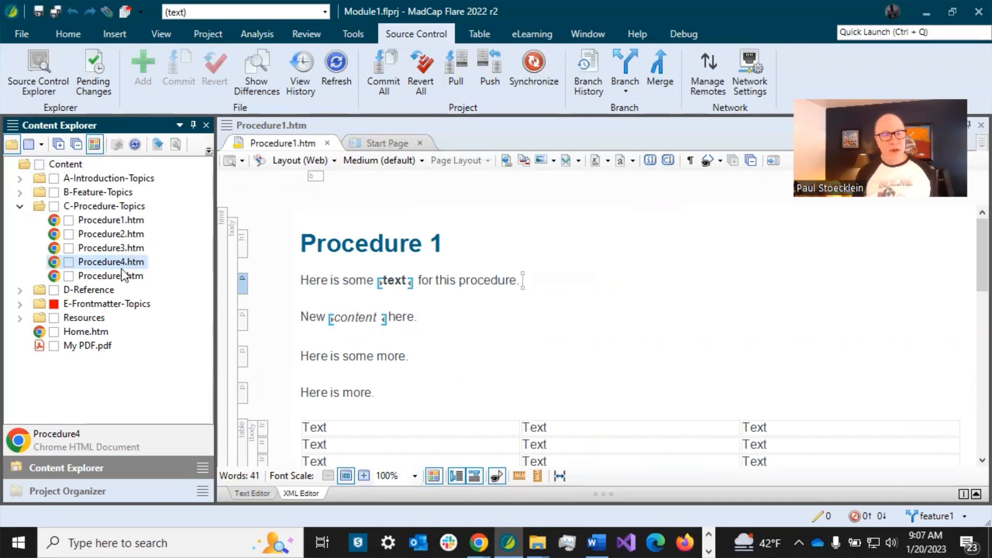
{"action": "left_click", "coordinate": [82, 346]}
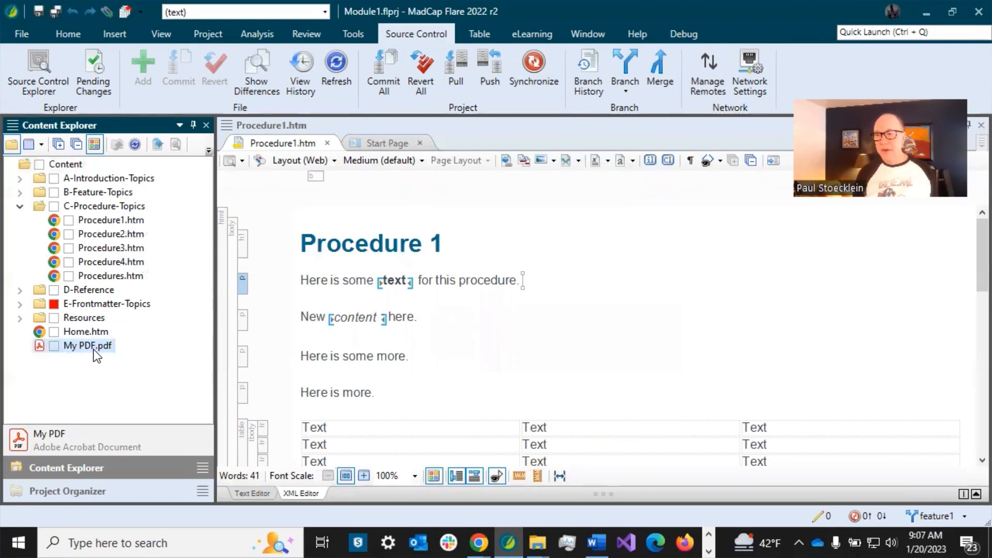
{"action": "left_click_drag", "start_coordinate": [94, 350], "coordinate": [382, 292]}
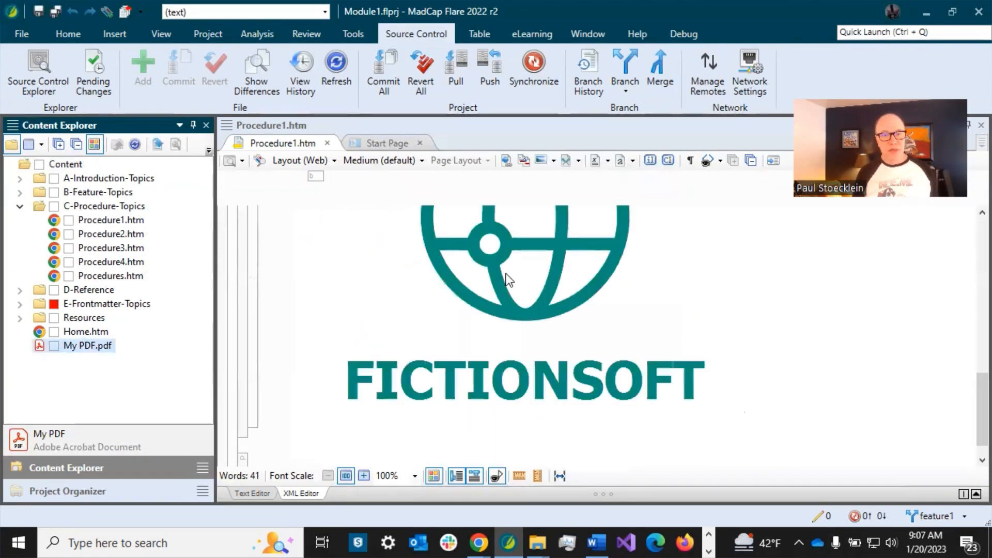
Locate FictionSoft.bmp in the Resources Images folder and My-Javascript.js in the Scripts folder
{"action": "left_click", "coordinate": [20, 318]}
{"action": "left_click", "coordinate": [34, 332]}
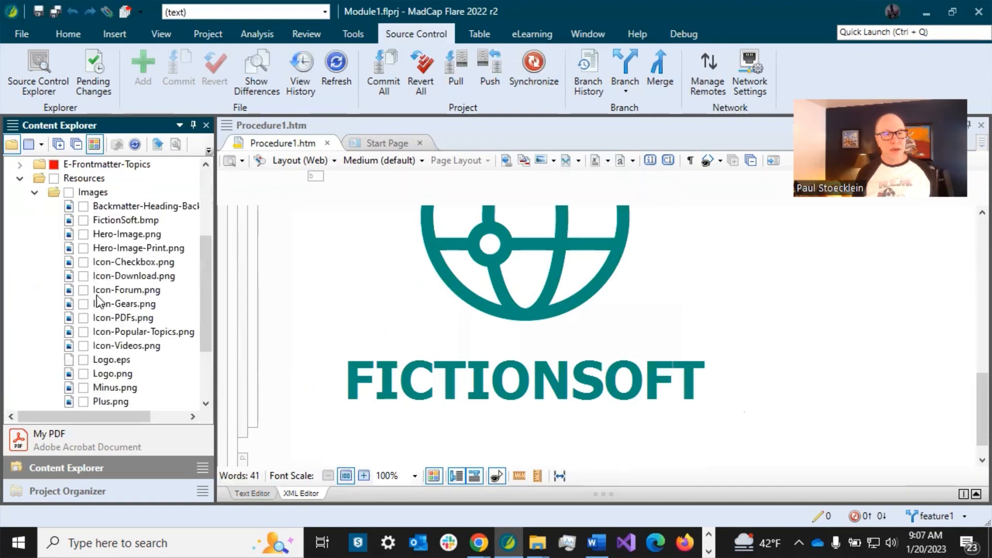
{"action": "left_click", "coordinate": [123, 222]}
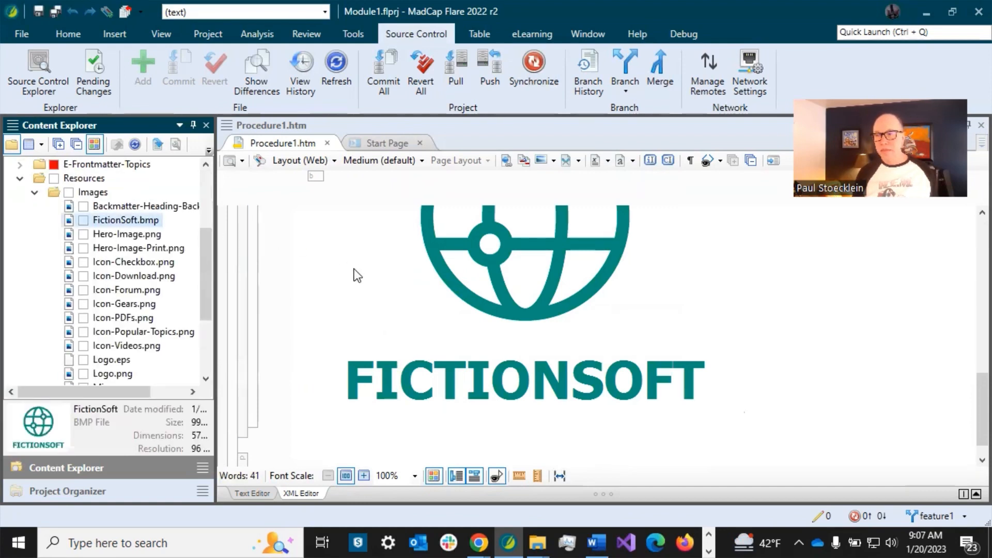
{"action": "scroll", "coordinate": [129, 292], "scroll_direction": "down", "scroll_amount": 3}
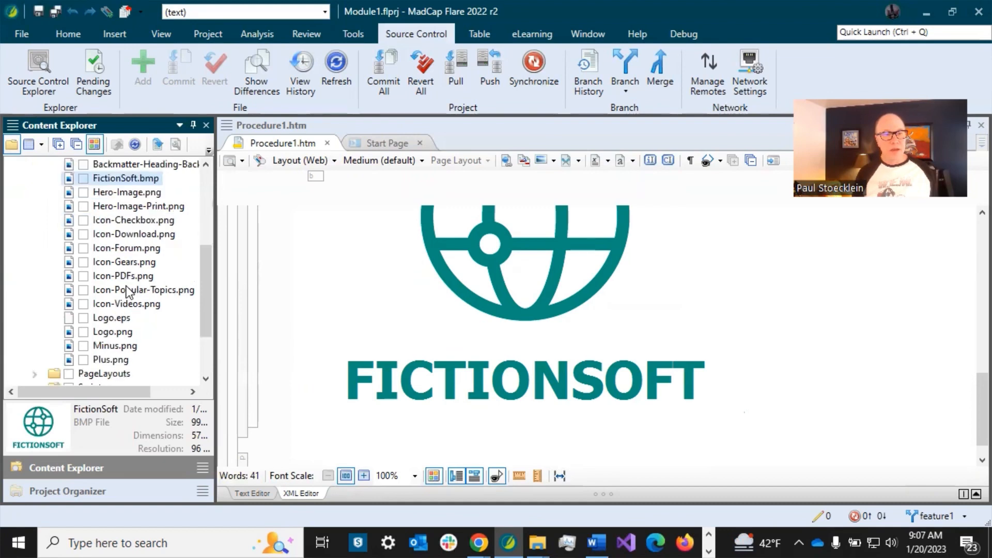
{"action": "left_click", "coordinate": [88, 305]}
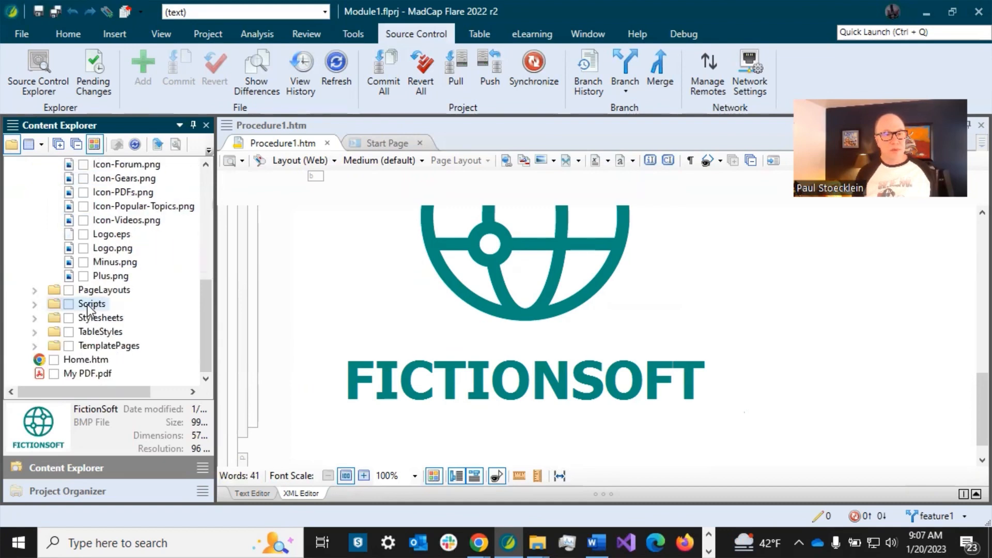
{"action": "left_click", "coordinate": [34, 331]}
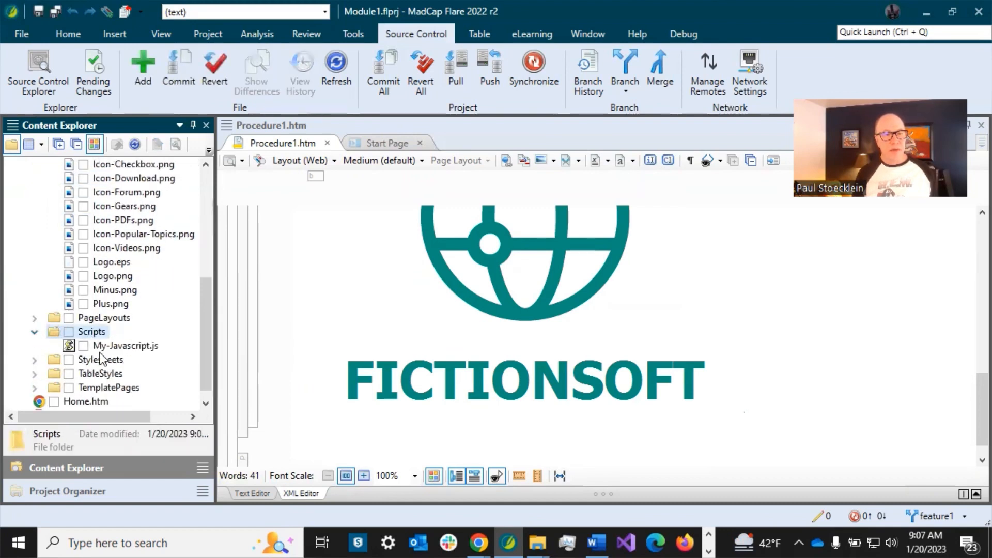
{"action": "left_click", "coordinate": [127, 345]}
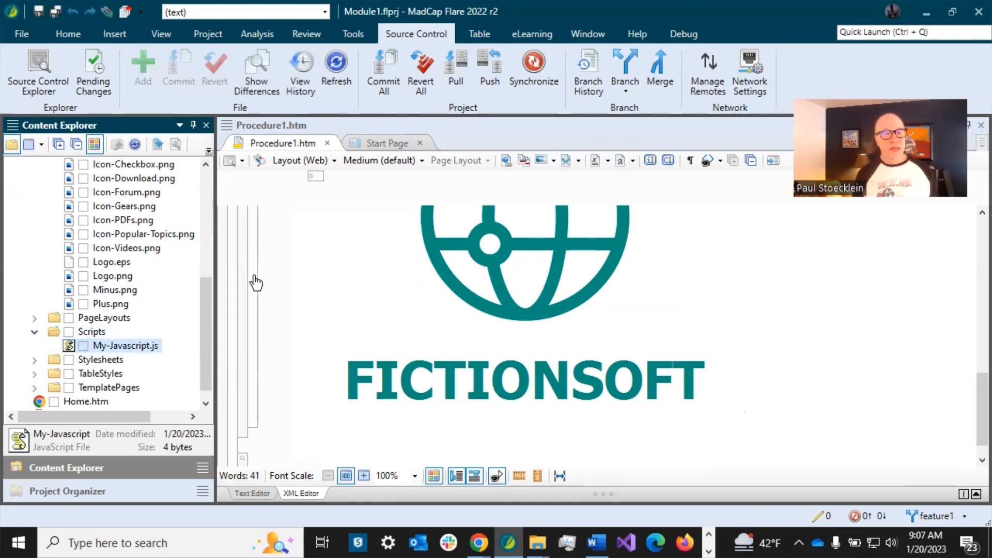
Collapse the Resources and C-Procedure-Topics folders and locate the renamed Whats-Up.htm in A-Introduction-Topics
{"action": "scroll", "coordinate": [150, 281], "scroll_direction": "up", "scroll_amount": 2}
{"action": "scroll", "coordinate": [103, 250], "scroll_direction": "up", "scroll_amount": 2}
{"action": "left_click", "coordinate": [21, 248]}
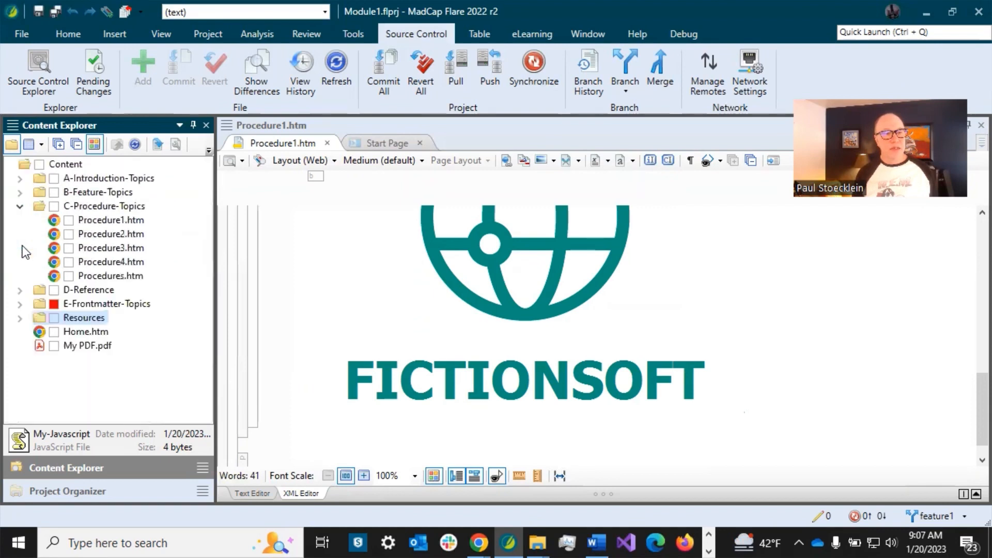
{"action": "left_click", "coordinate": [20, 208]}
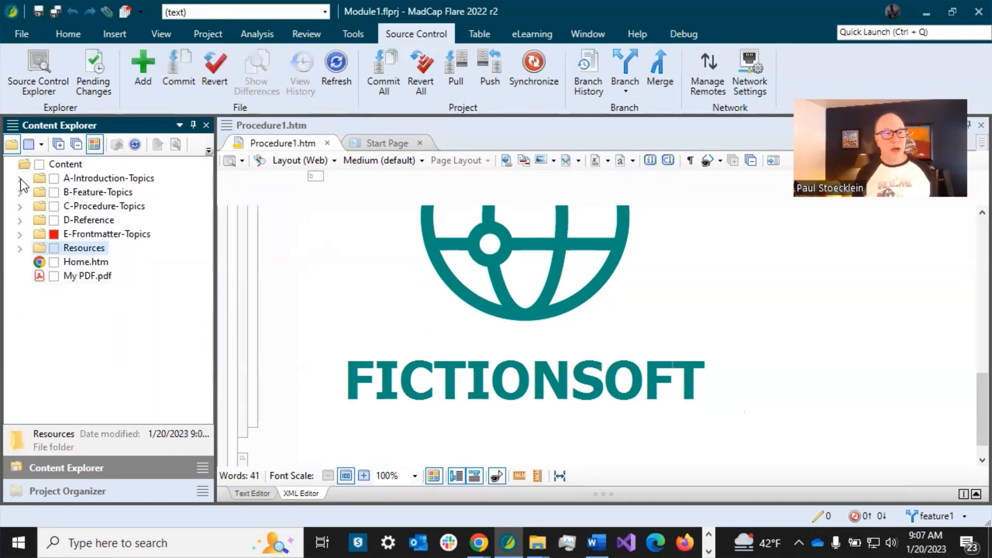
{"action": "left_click", "coordinate": [20, 178]}
{"action": "left_click", "coordinate": [110, 221]}
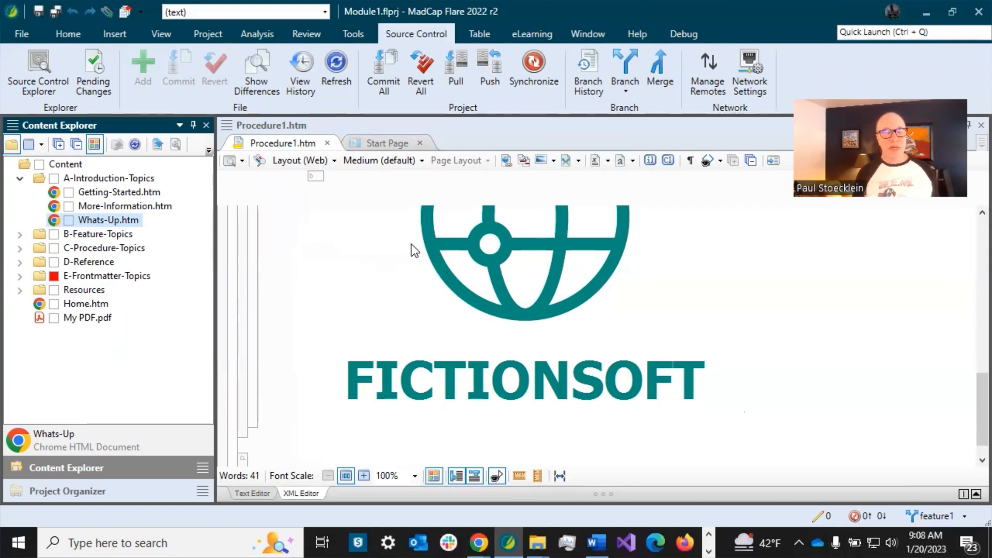
Open the project analysis summary, rescan the project and look through the list of reported issues
{"action": "left_click", "coordinate": [255, 32]}
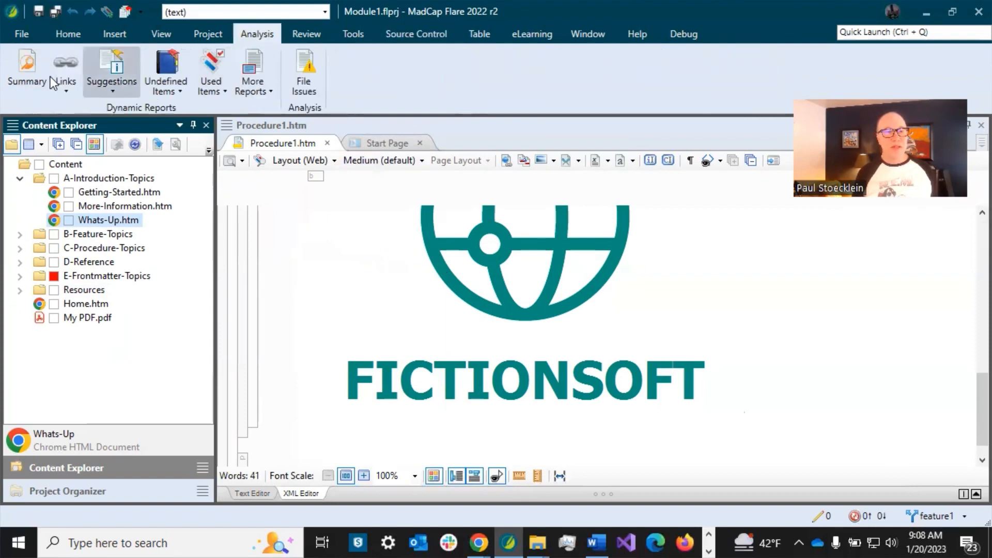
{"action": "left_click", "coordinate": [26, 76]}
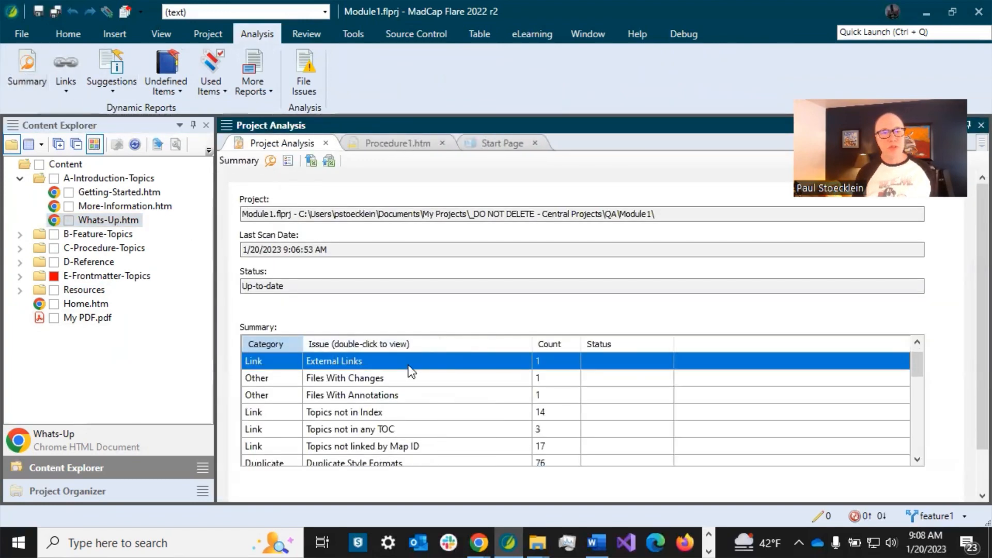
{"action": "left_click", "coordinate": [269, 164]}
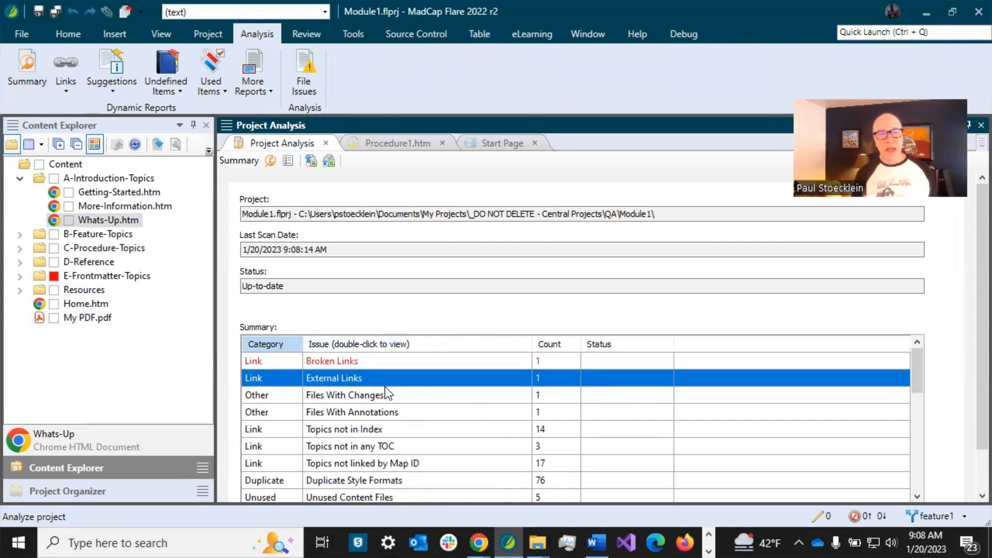
{"action": "scroll", "coordinate": [458, 395], "scroll_direction": "down", "scroll_amount": 7}
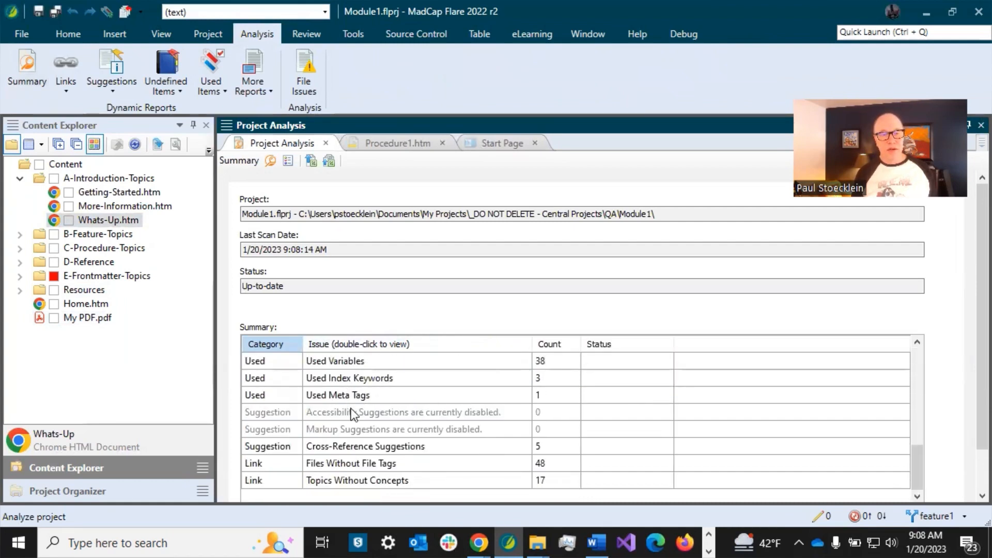
{"action": "scroll", "coordinate": [352, 408], "scroll_direction": "up", "scroll_amount": 7}
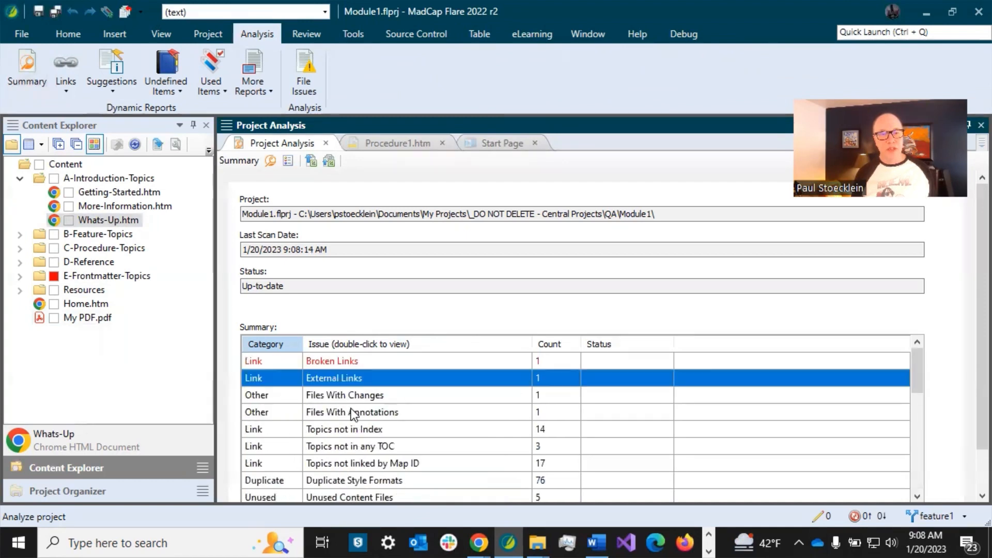
Open the Broken Links report from the project analysis summary
{"action": "left_click", "coordinate": [327, 364]}
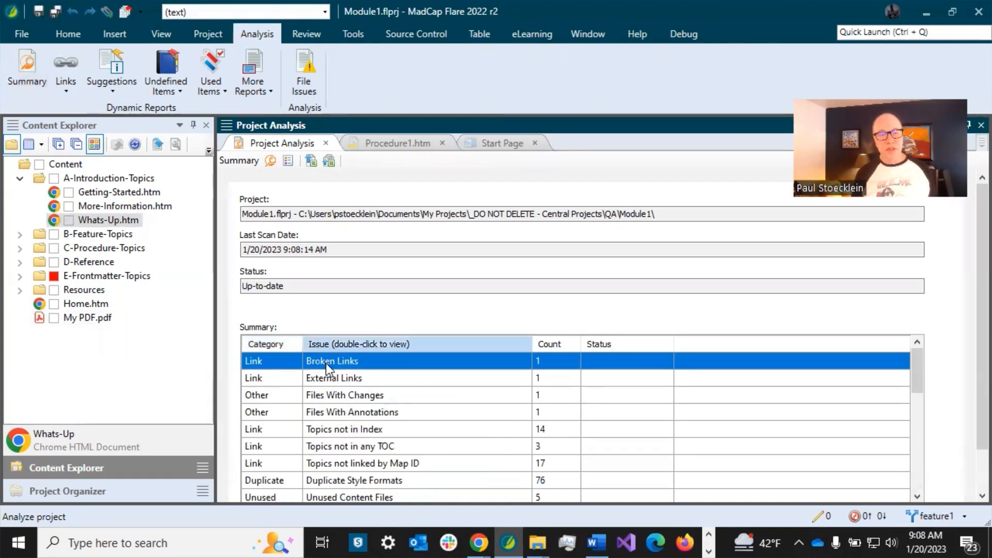
{"action": "left_click", "coordinate": [292, 378]}
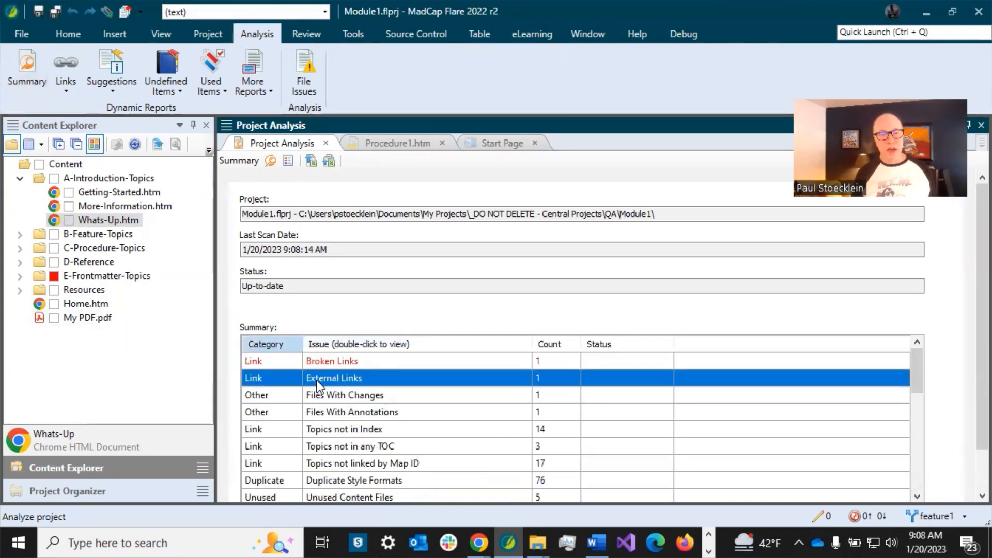
{"action": "double_click", "coordinate": [355, 362]}
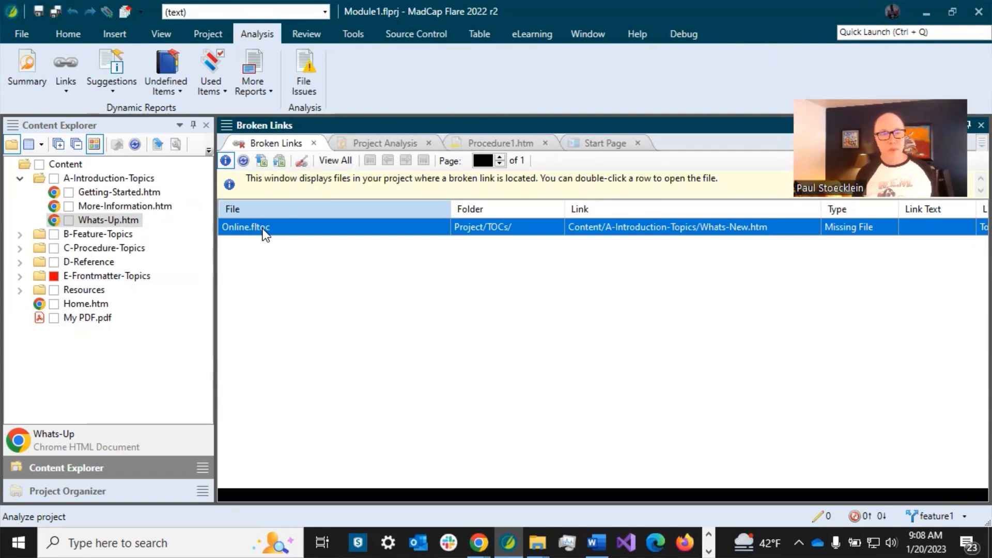
Open Online.fltoc from the broken links report, relink its Whats-New entry to Whats-Up.htm and save the TOC
{"action": "double_click", "coordinate": [265, 229]}
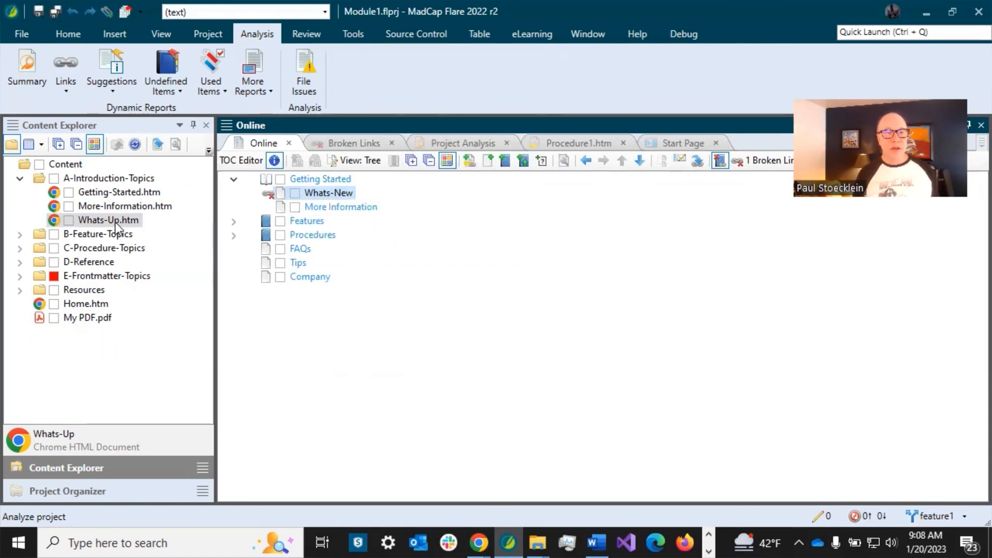
{"action": "left_click_drag", "start_coordinate": [116, 222], "coordinate": [305, 186]}
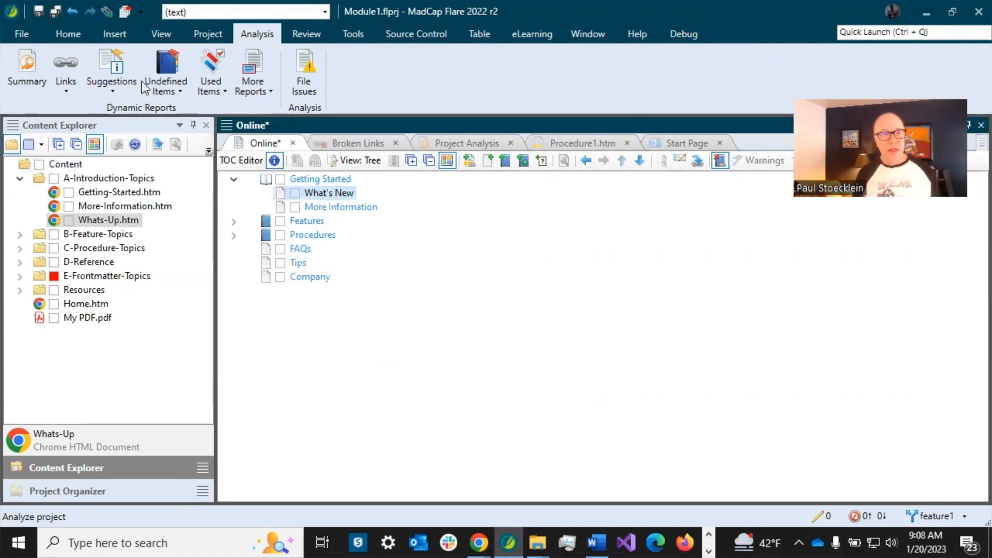
{"action": "left_click", "coordinate": [39, 11]}
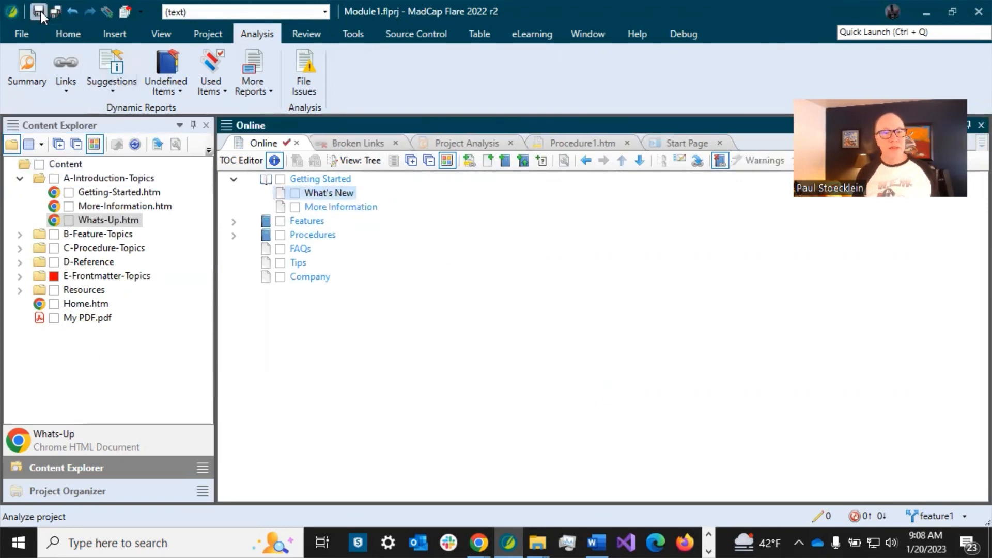
Return to the project analysis summary and check its issue list for remaining broken links
{"action": "left_click", "coordinate": [465, 144]}
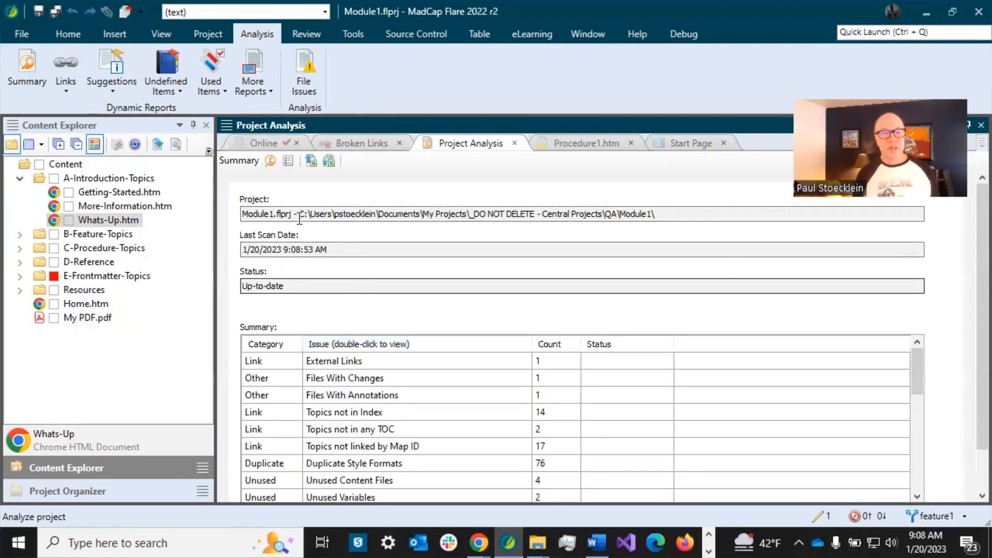
{"action": "scroll", "coordinate": [413, 386], "scroll_direction": "down", "scroll_amount": 3}
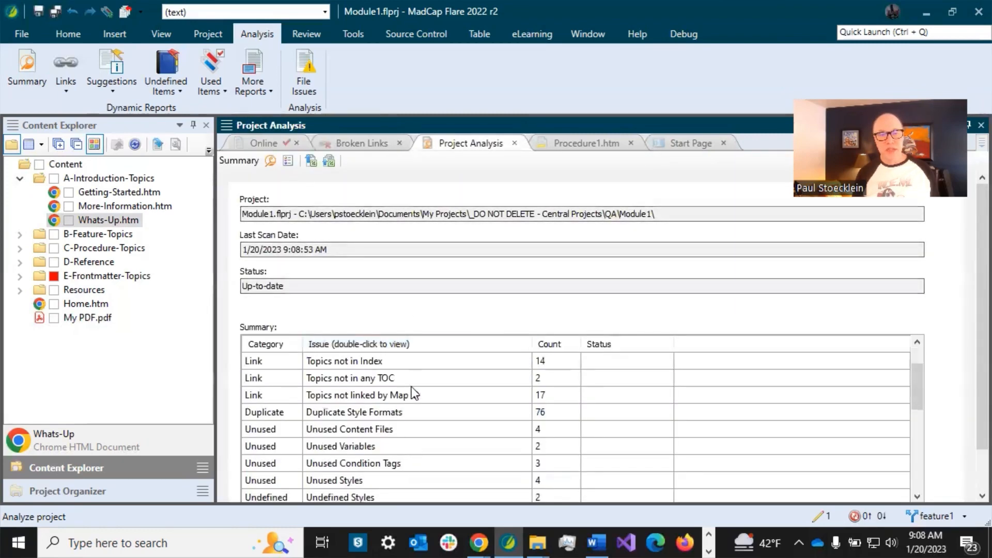
{"action": "scroll", "coordinate": [414, 387], "scroll_direction": "up", "scroll_amount": 3}
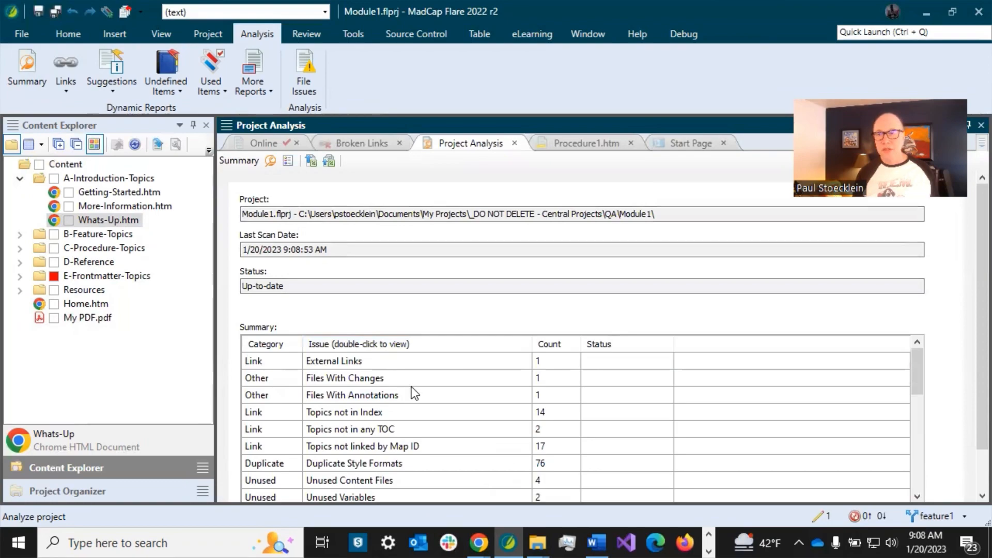